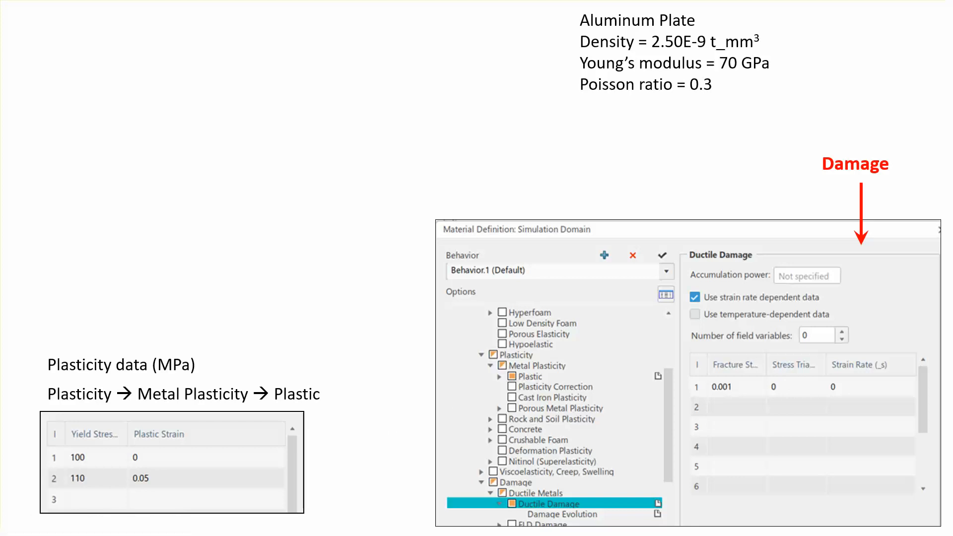
pyautogui.click(362, 419)
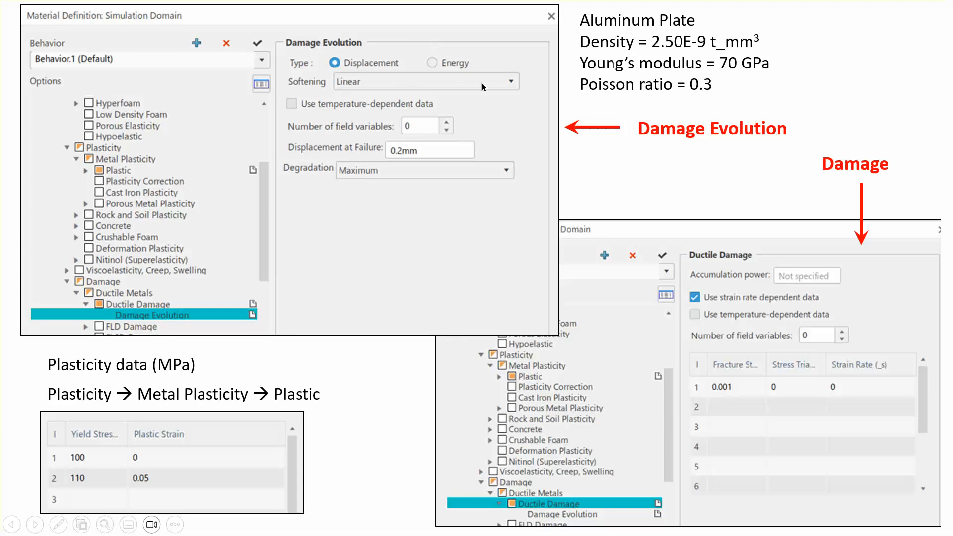
pyautogui.click(368, 414)
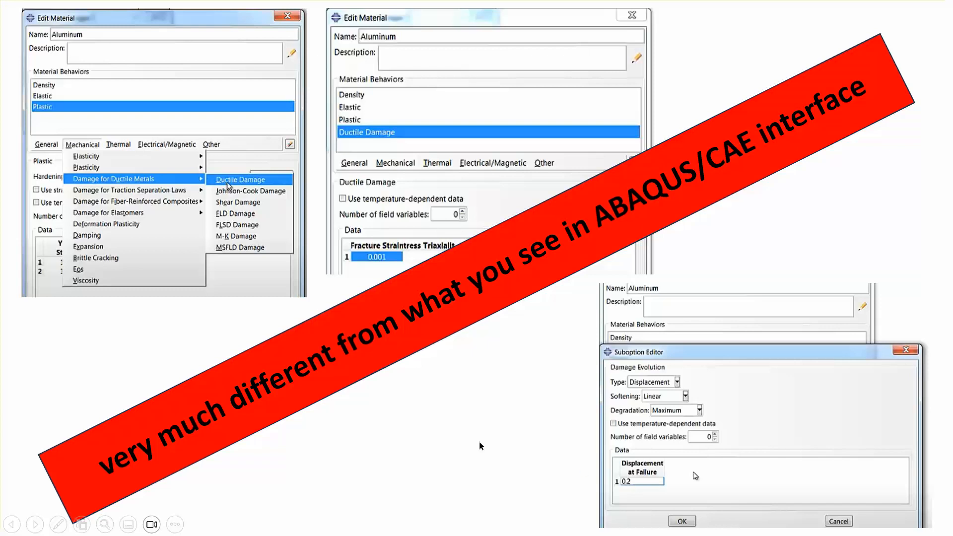
pyautogui.click(432, 430)
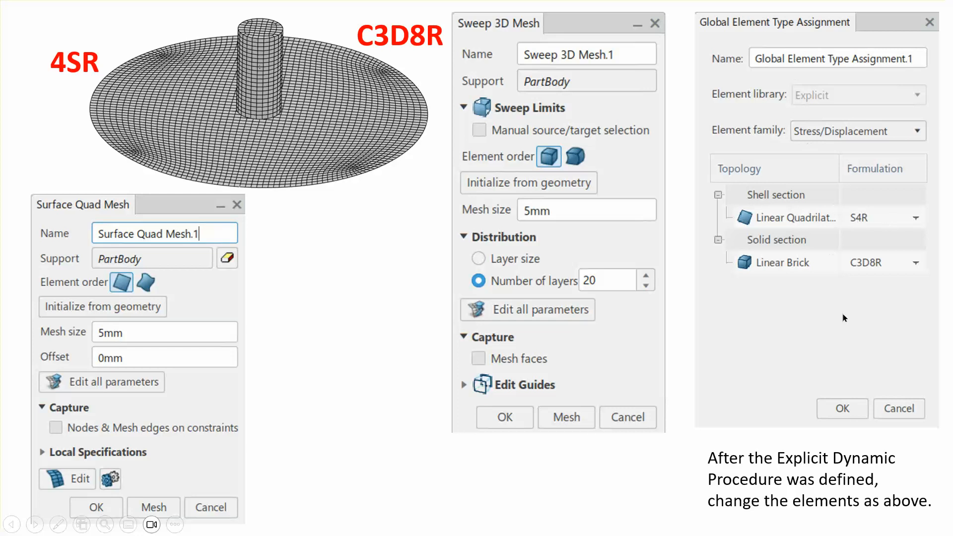
pyautogui.click(357, 405)
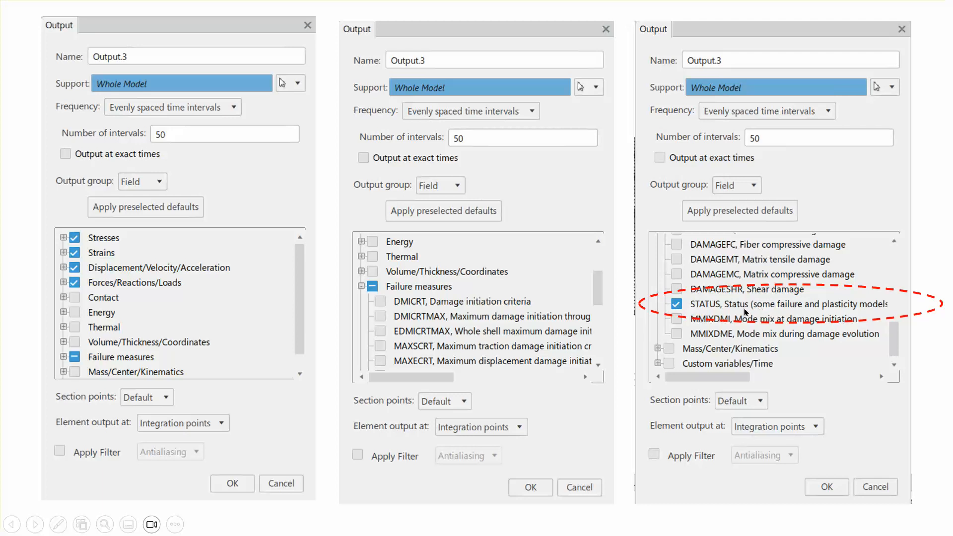
pyautogui.click(10, 308)
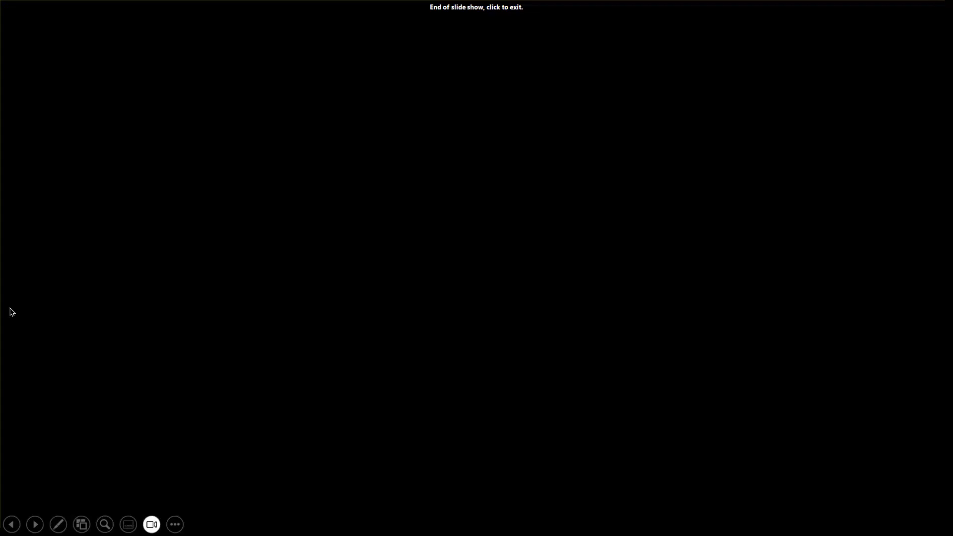
pyautogui.click(10, 312)
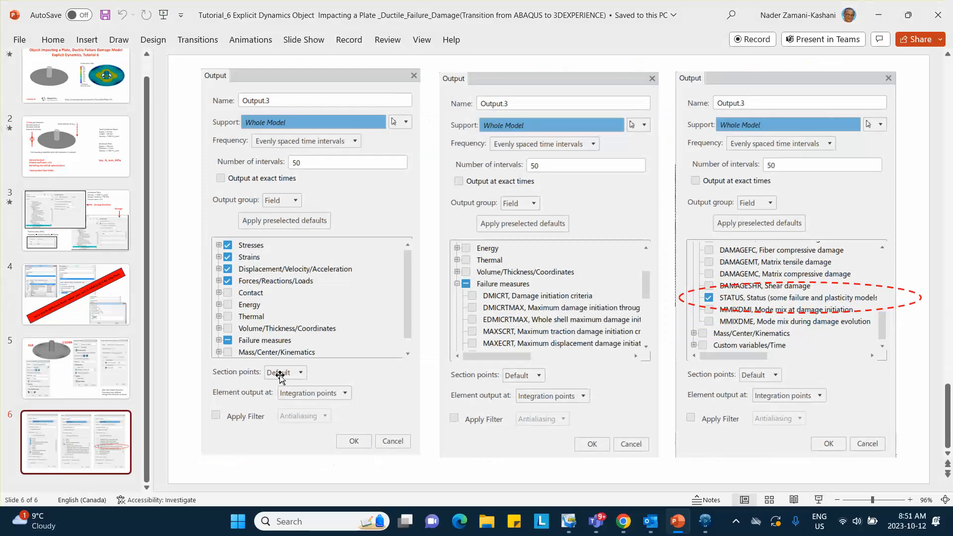
# - Switch to 3DEXPERIENCE and insert a new 3D Part under the root physical product
pyautogui.click(705, 523)
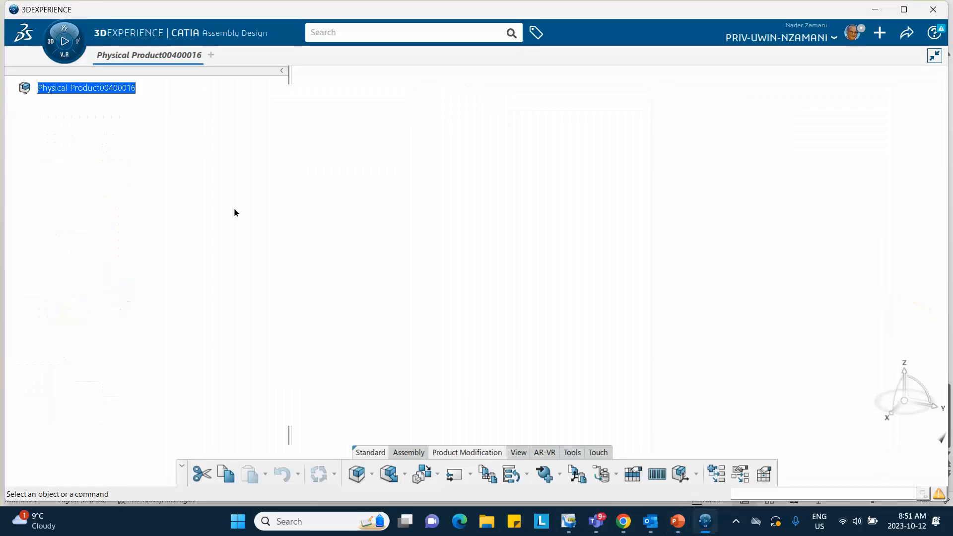
pyautogui.click(87, 88)
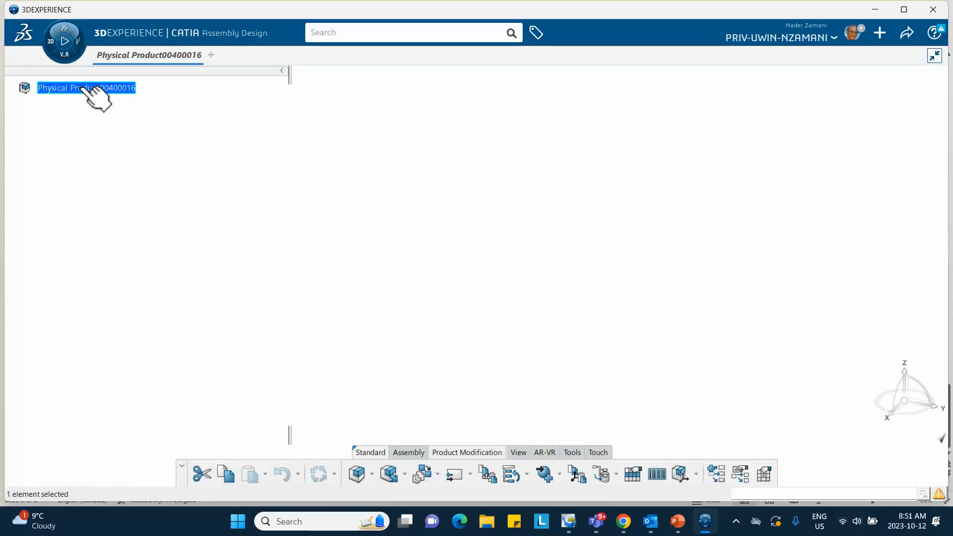
pyautogui.rightClick(79, 88)
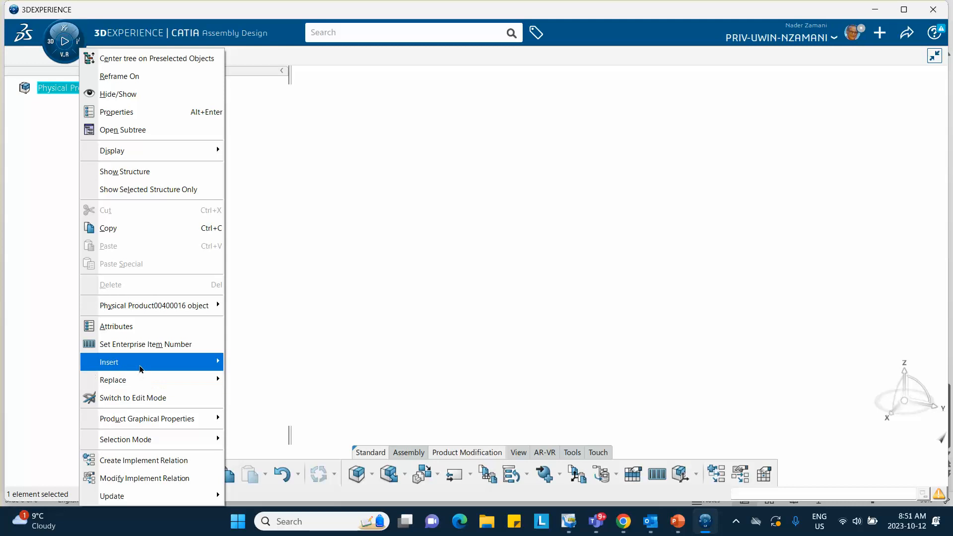
pyautogui.moveTo(149, 362)
pyautogui.click(272, 150)
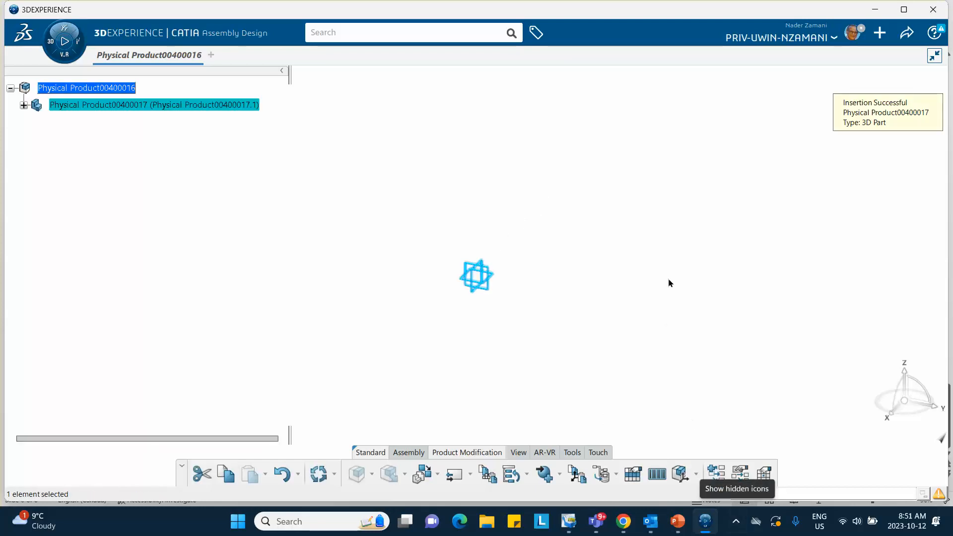
# - Prefix both the title and the instance title of the inserted 3D part with "Plate_"
pyautogui.rightClick(140, 105)
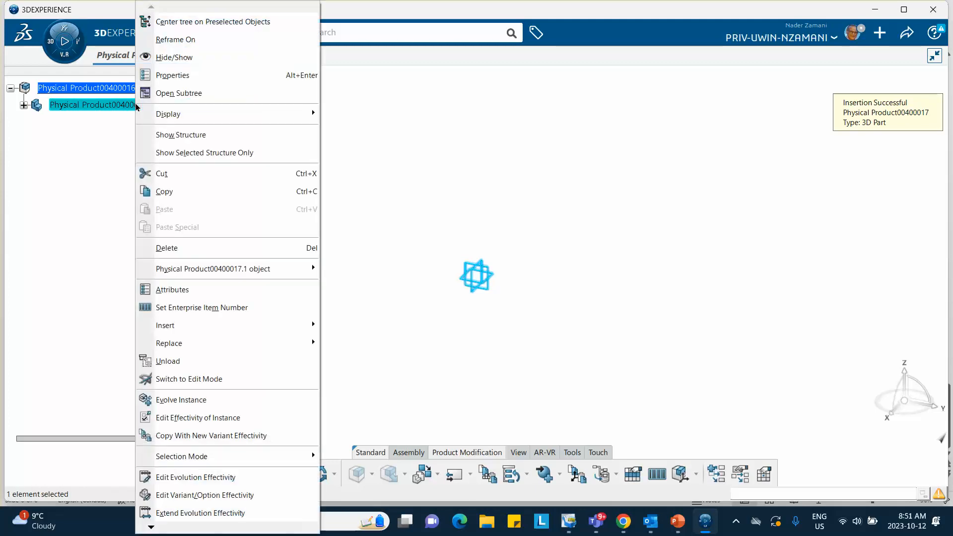
pyautogui.click(169, 76)
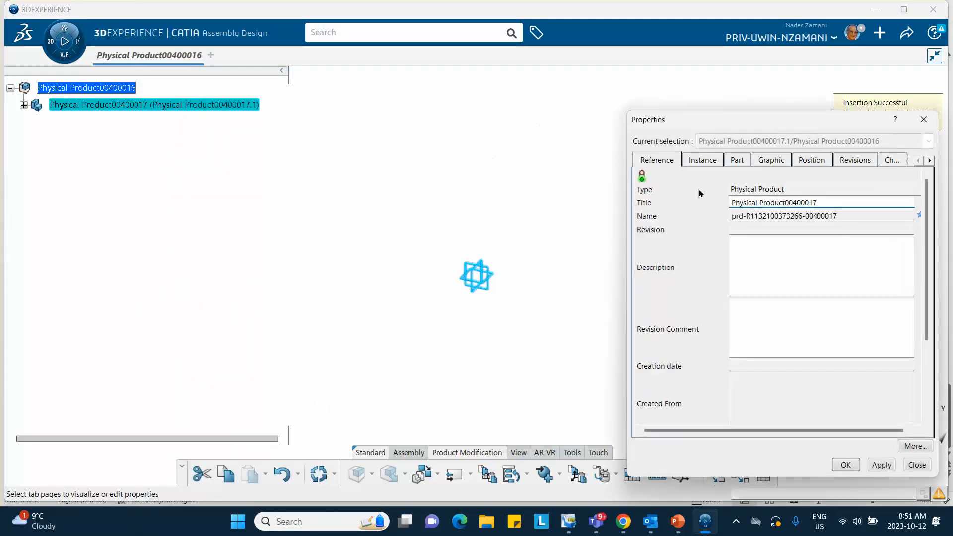
pyautogui.click(828, 202)
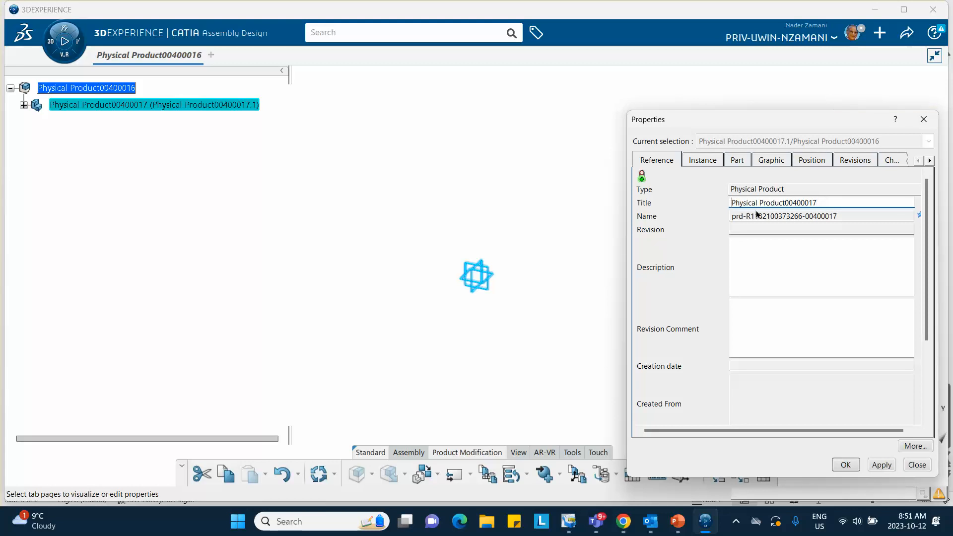
pyautogui.write('Plate_')
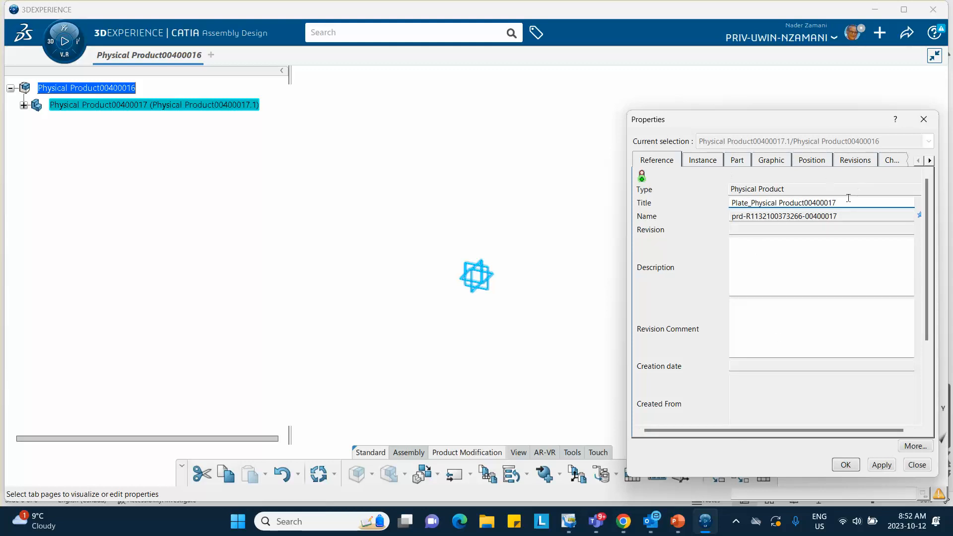
pyautogui.click(712, 164)
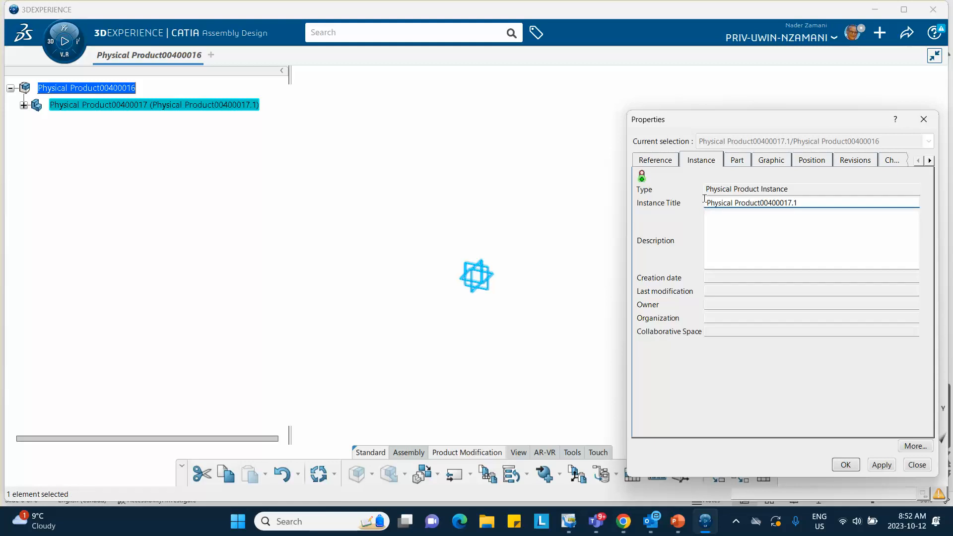
pyautogui.write('Plate_')
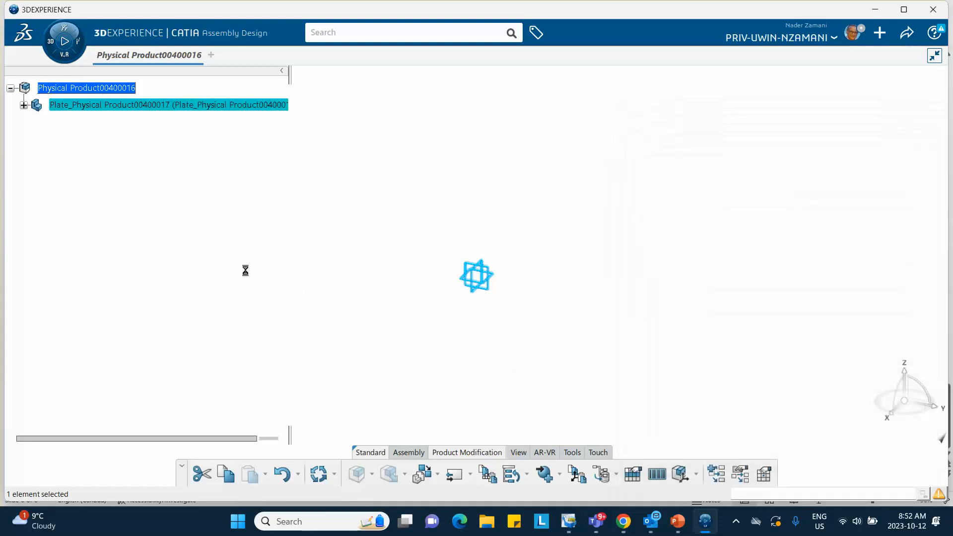
# - Expand the plate part down to its 3D shape in Part Design and dismiss the Make Service promotion
pyautogui.click(24, 105)
pyautogui.click(36, 122)
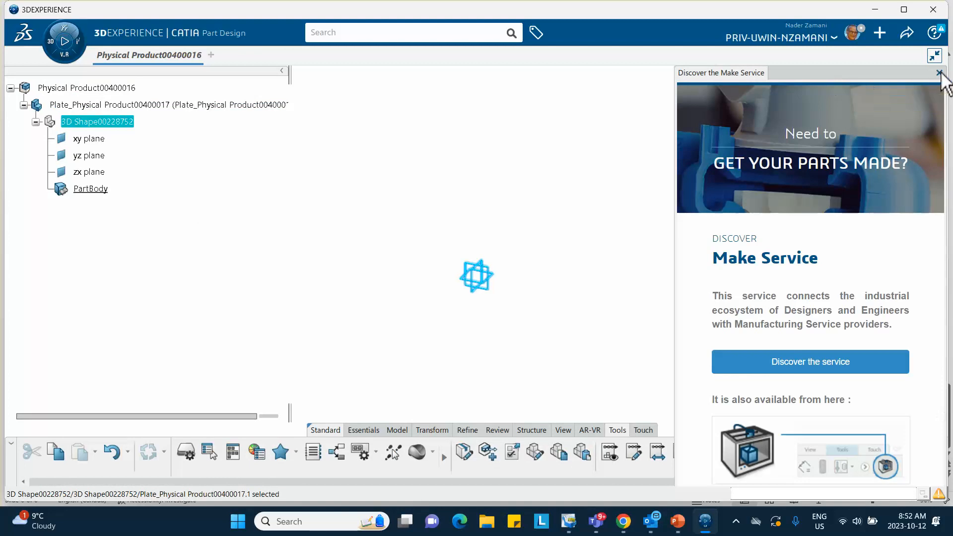
pyautogui.click(939, 73)
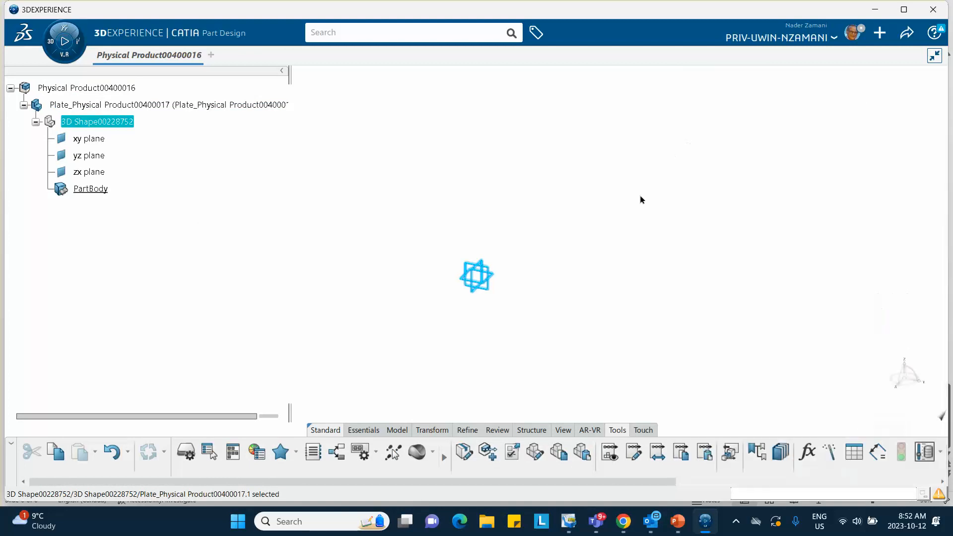
# - Sketch a circle of about 141 mm radius on the xy plane, centred on the origin
pyautogui.click(493, 277)
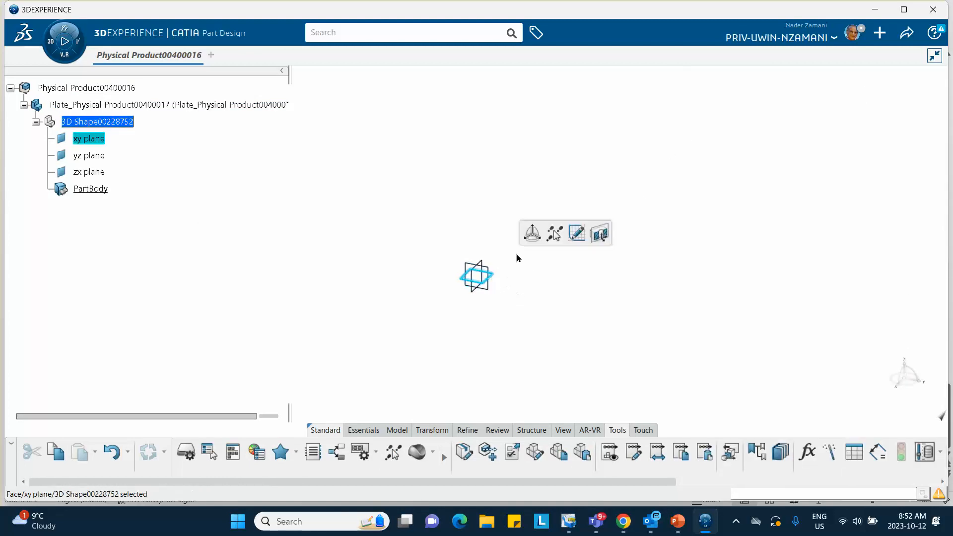
pyautogui.click(577, 233)
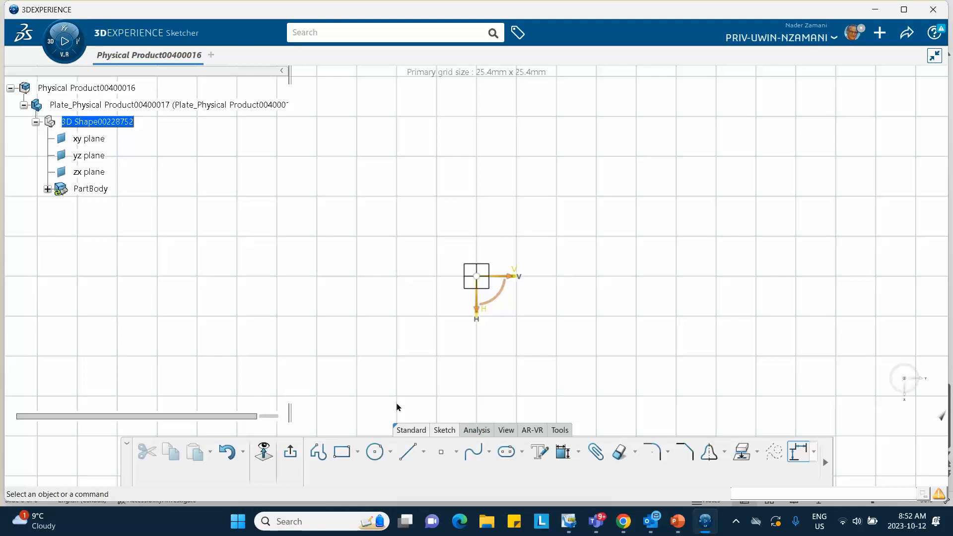
pyautogui.click(375, 452)
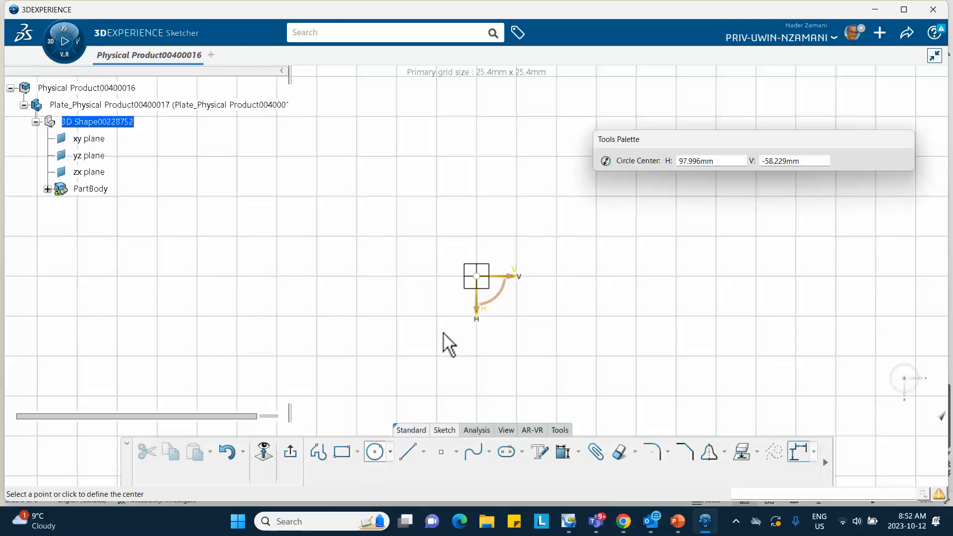
pyautogui.click(476, 276)
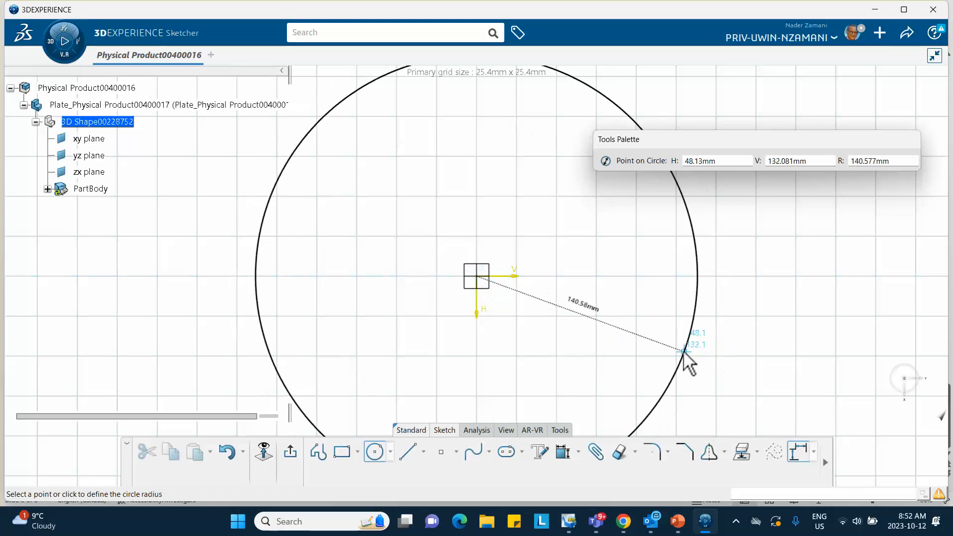
pyautogui.click(683, 360)
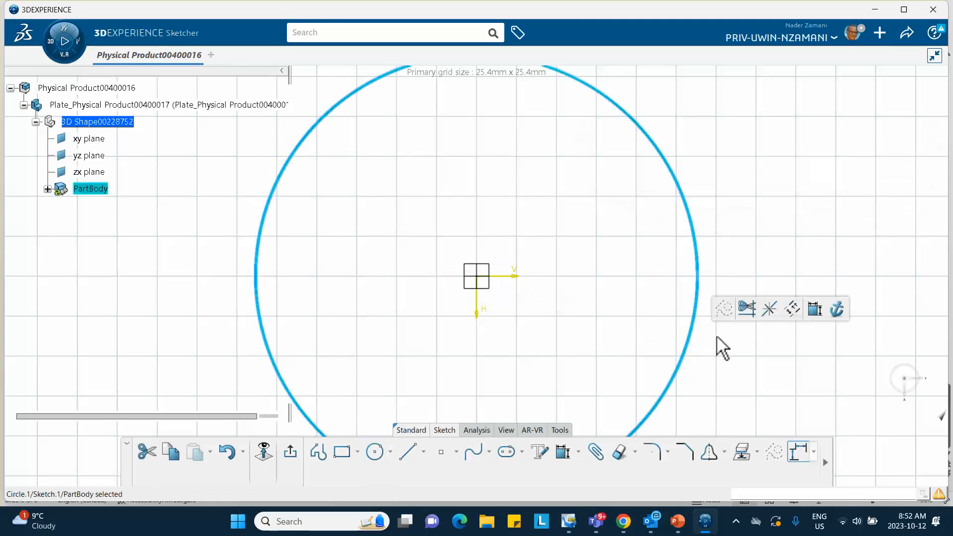
# - Constrain the circle's radius to 150 mm and exit the sketch
pyautogui.click(815, 309)
pyautogui.click(778, 247)
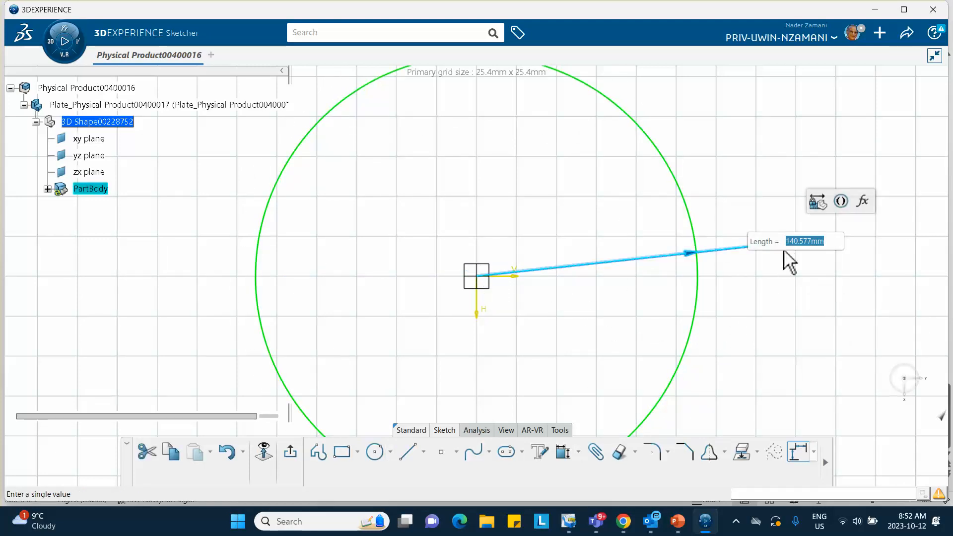
pyautogui.write('150')
pyautogui.press('Return')
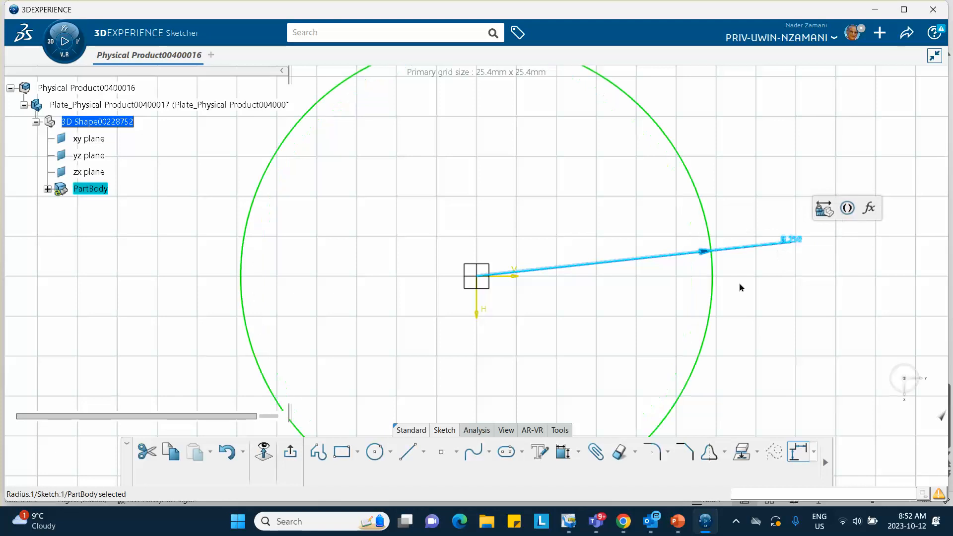
pyautogui.click(291, 453)
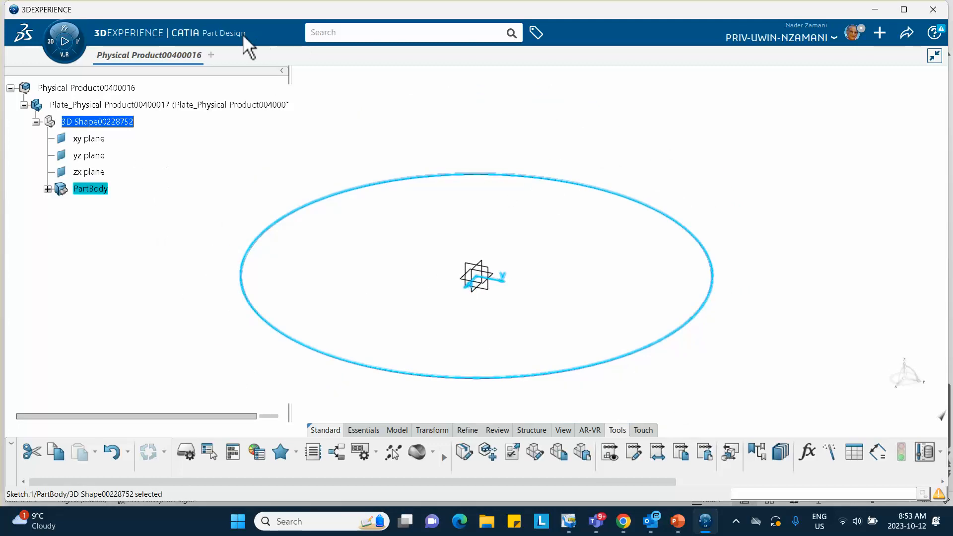
# - Switch to Generative Shape Design and create a Fill surface bounded by the circle sketch
pyautogui.click(51, 40)
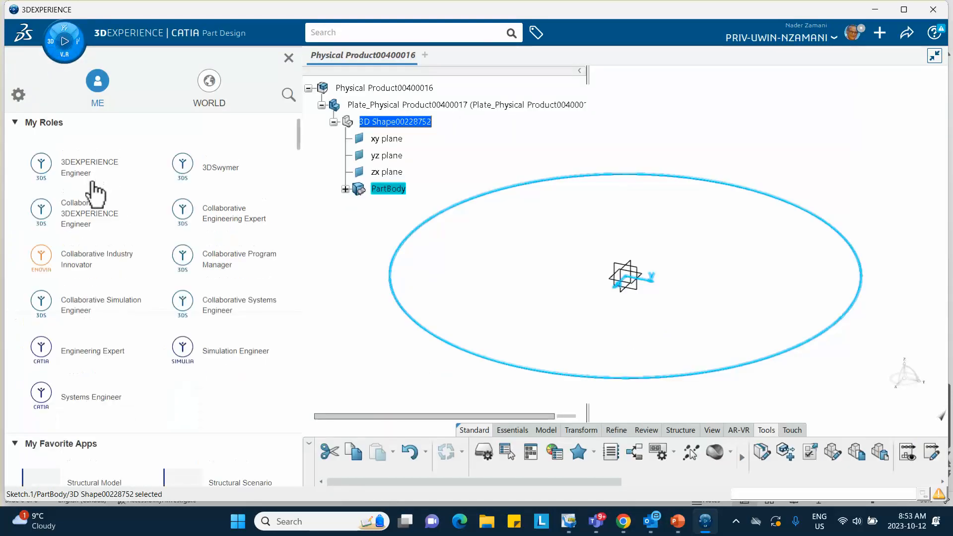
pyautogui.scroll(-6, 98, 204)
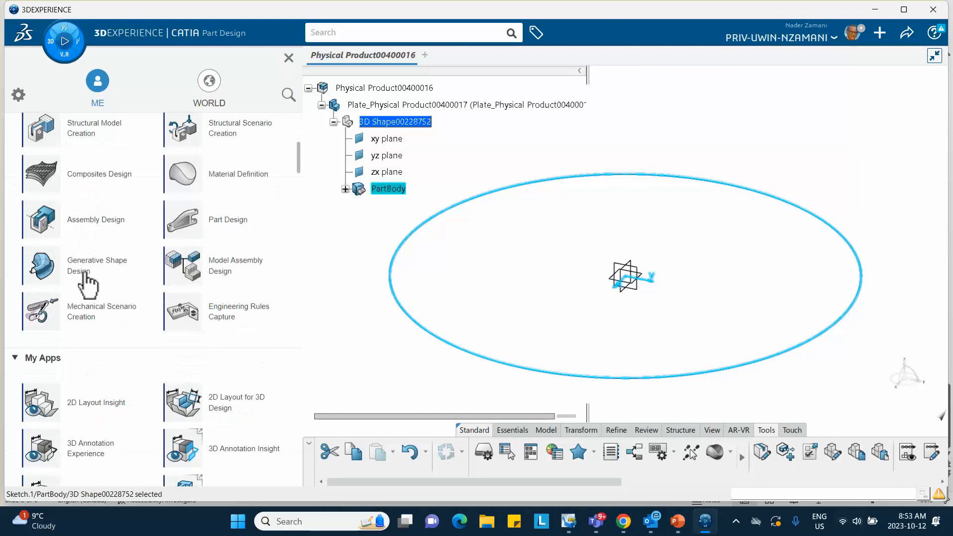
pyautogui.click(85, 277)
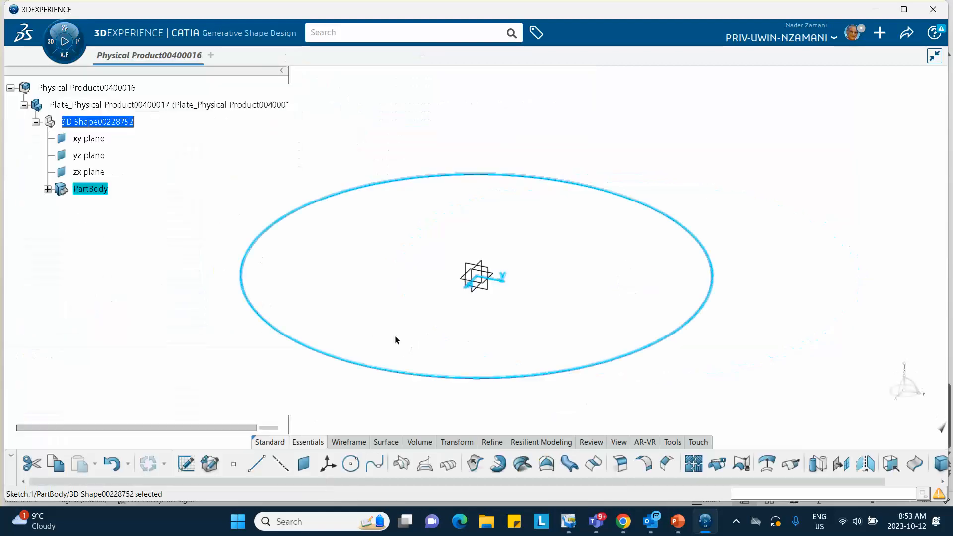
pyautogui.click(549, 465)
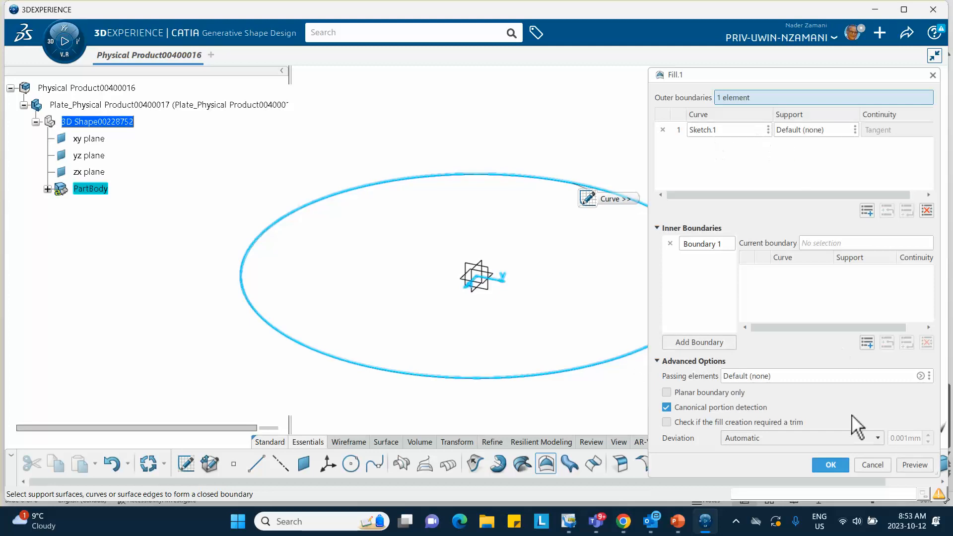
pyautogui.click(828, 464)
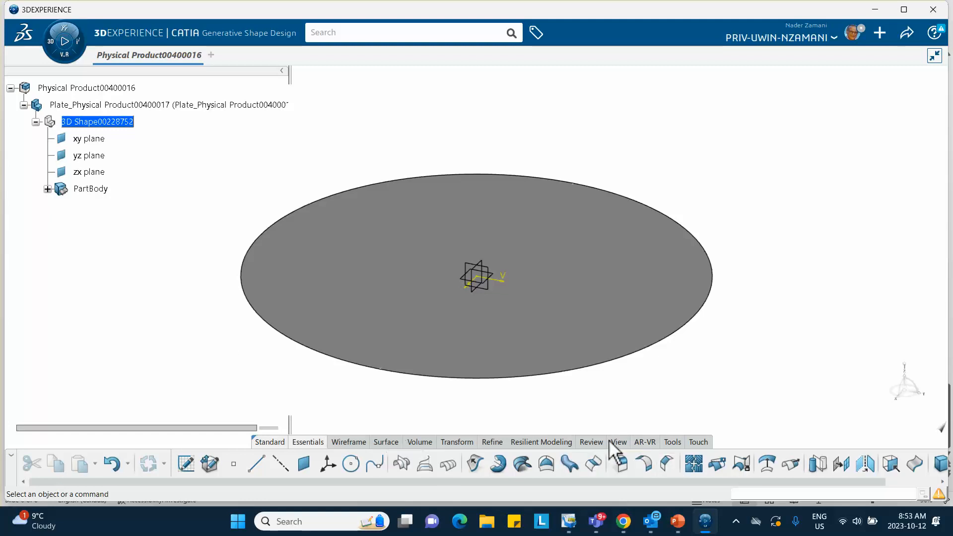
# - Create a core material named Aluminum_Oct_12_2023 with a simulation domain, plus a default-named covering material with an appearance domain
pyautogui.click(671, 442)
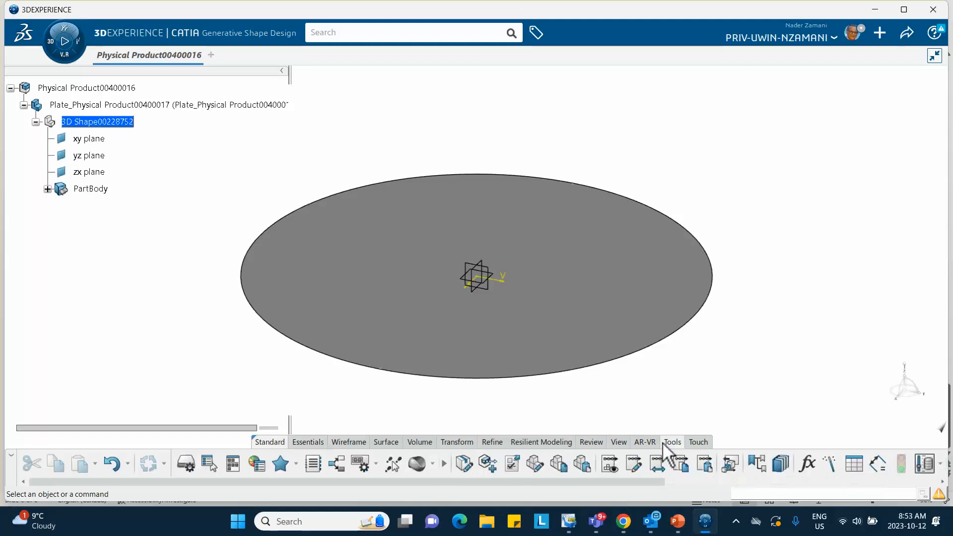
pyautogui.click(433, 464)
pyautogui.click(440, 420)
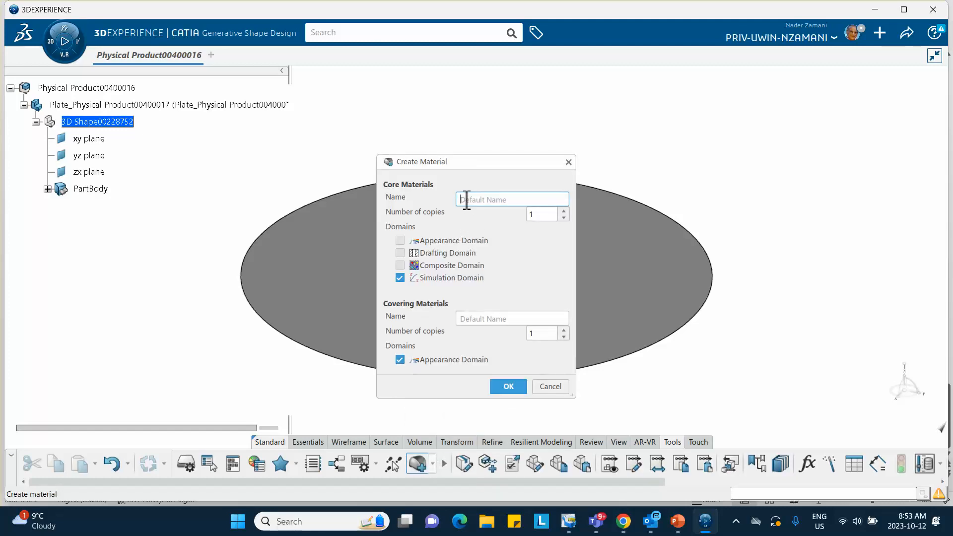
pyautogui.write('Aluminum_Oct_12_2023')
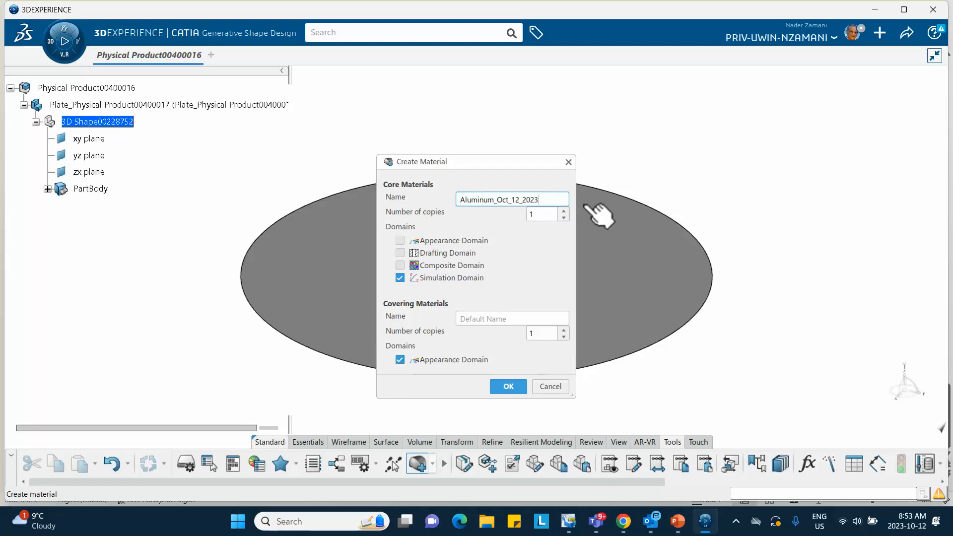
pyautogui.click(508, 387)
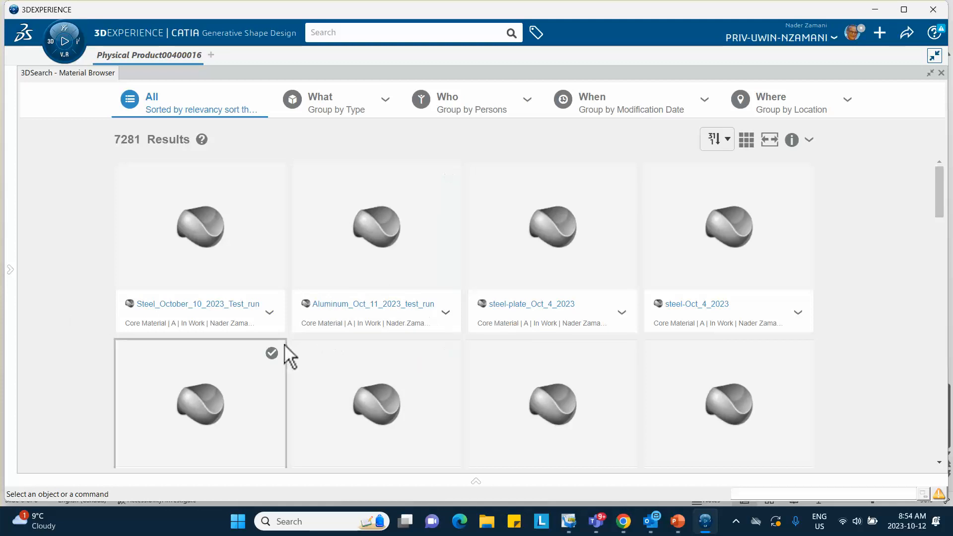
# - Close the material browser and reopen it to refresh the list of available materials
pyautogui.scroll(-1, 291, 352)
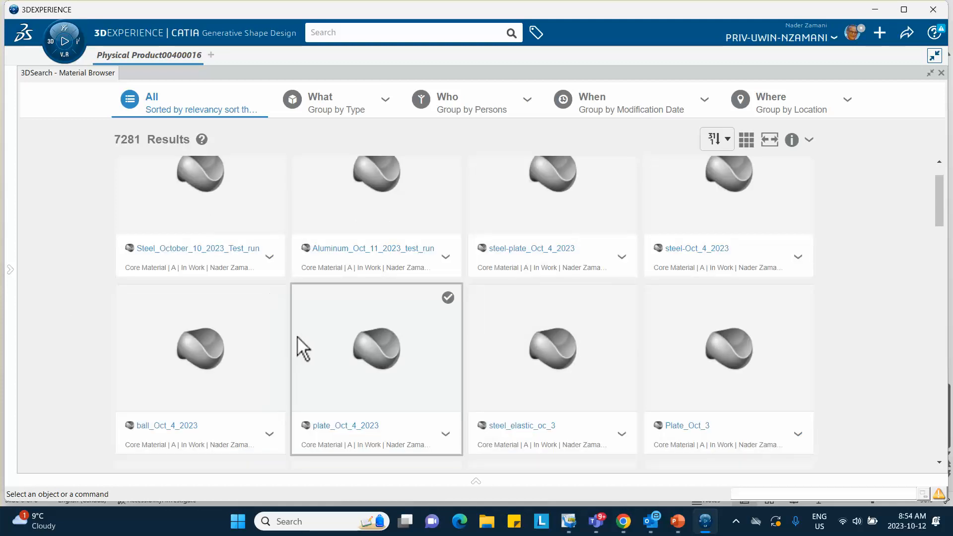
pyautogui.scroll(1, 300, 347)
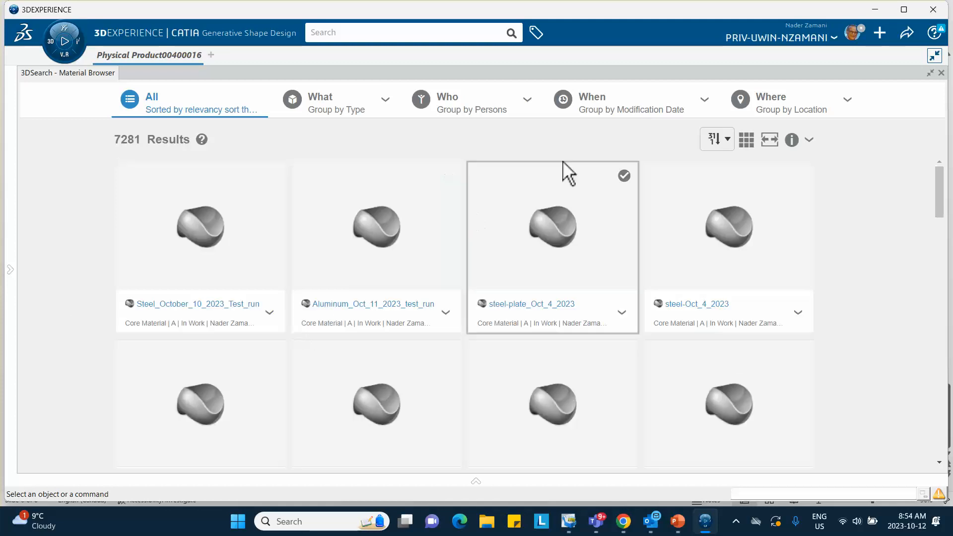
pyautogui.click(942, 73)
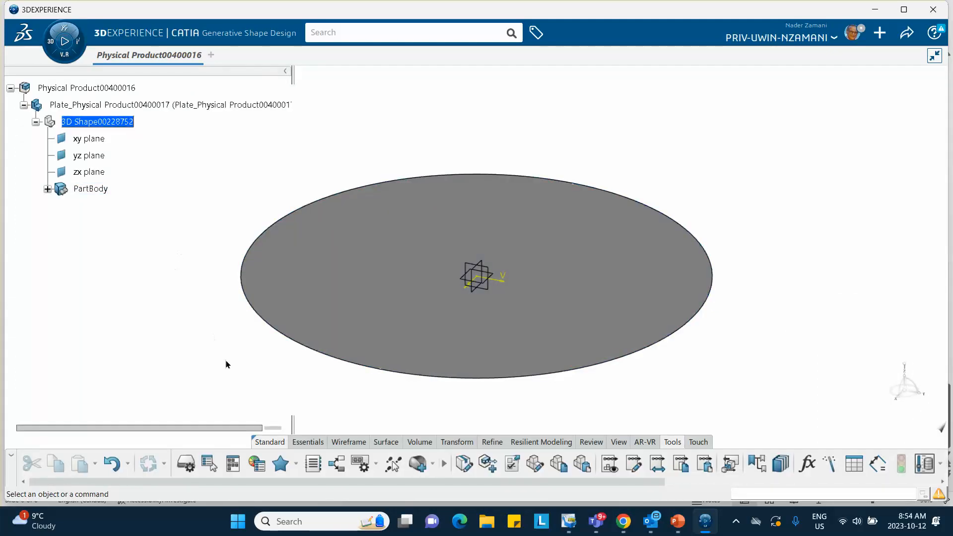
pyautogui.click(434, 465)
pyautogui.click(446, 346)
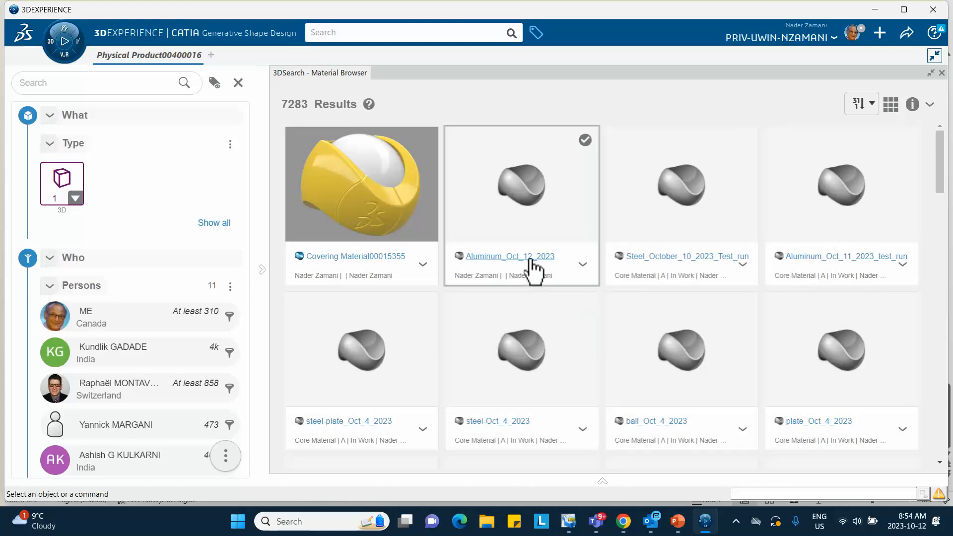
# - Apply the Aluminum_Oct_12_2023 core material to the plate's physical product
pyautogui.click(584, 266)
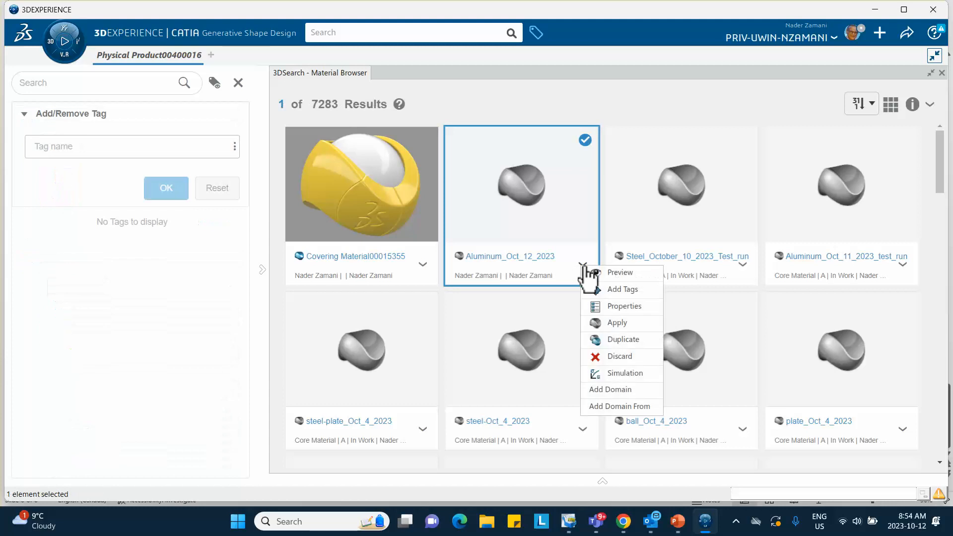
pyautogui.click(603, 324)
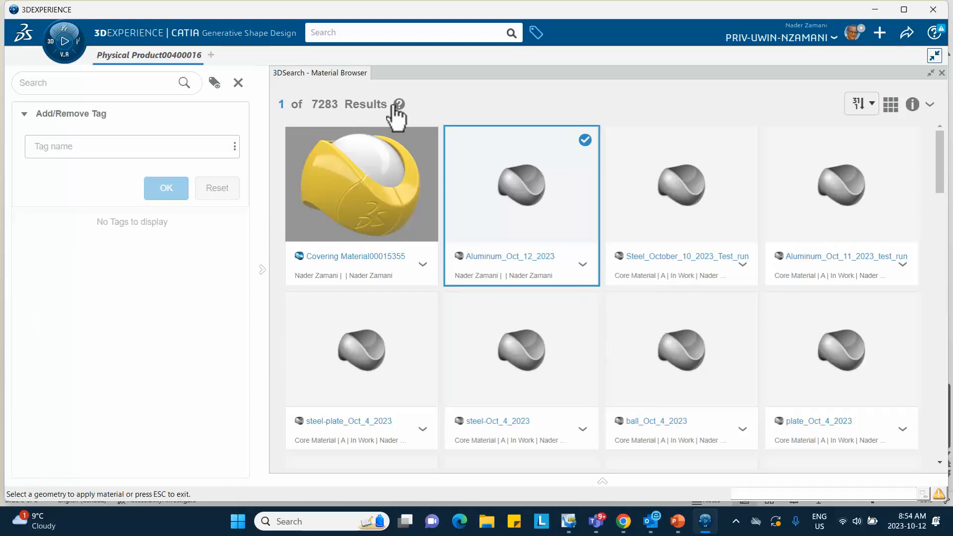
pyautogui.click(931, 73)
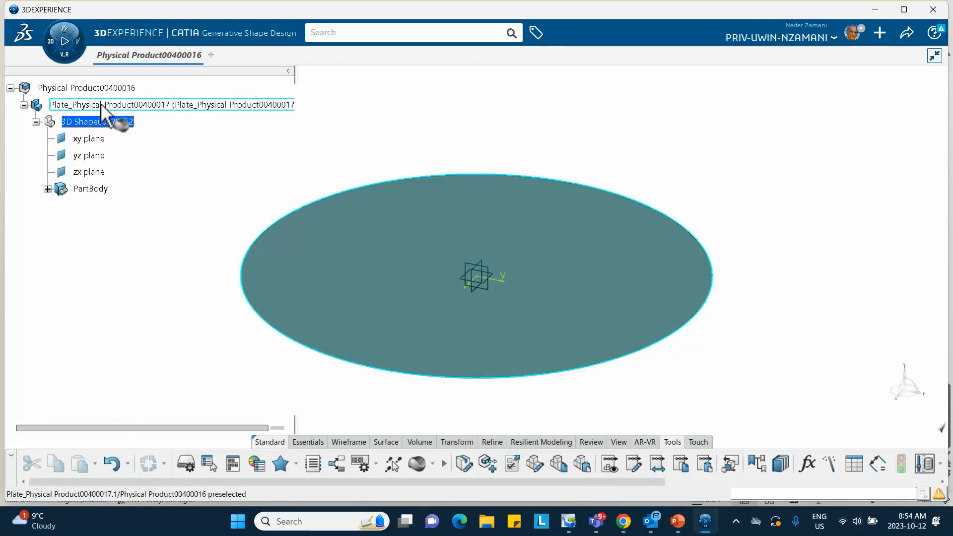
pyautogui.click(101, 106)
pyautogui.click(372, 119)
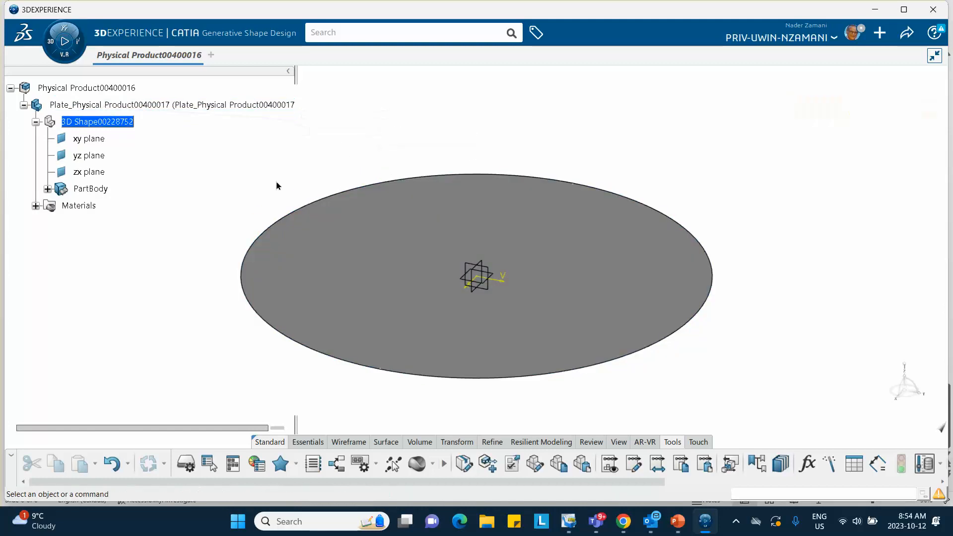
# - Open the definition of the simulation domain belonging to the plate's applied Aluminum_Oct_12_2023 material
pyautogui.click(35, 206)
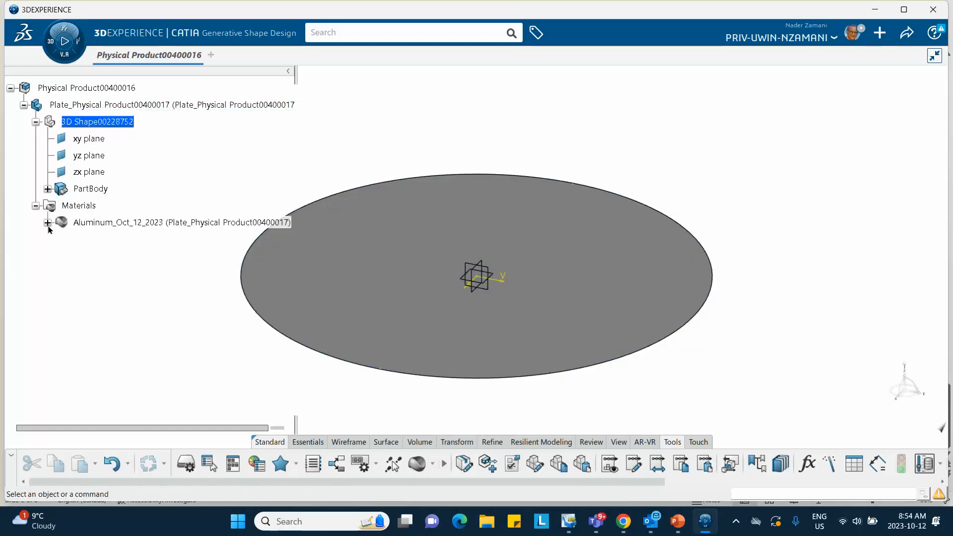
pyautogui.click(48, 223)
pyautogui.click(130, 239)
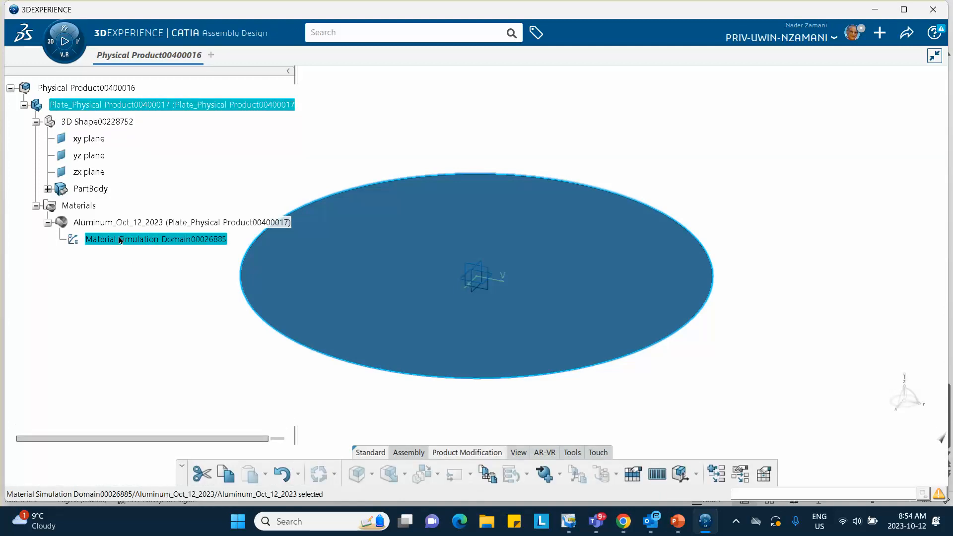
pyautogui.doubleClick(125, 240)
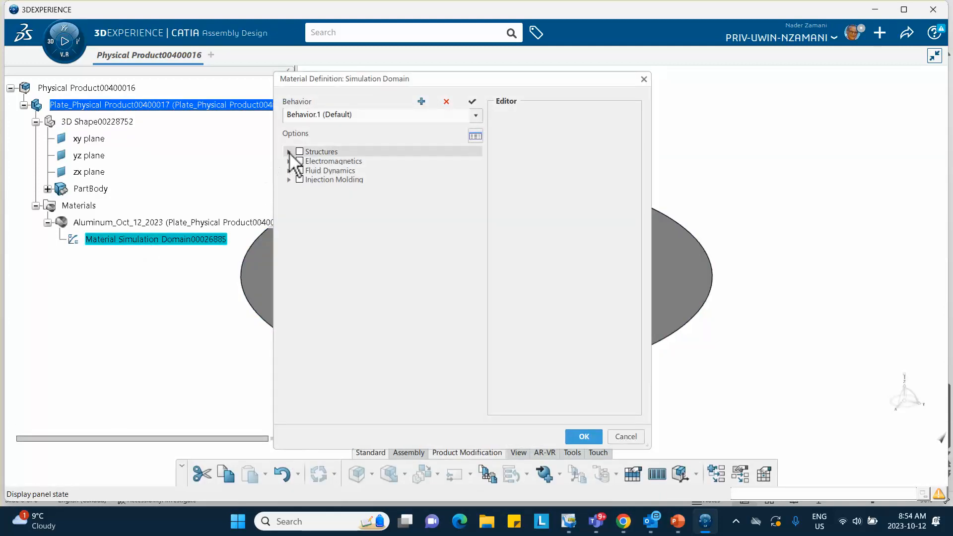
# - Add the Density option from the general structural options to the material's default behavior
pyautogui.click(289, 151)
pyautogui.click(298, 161)
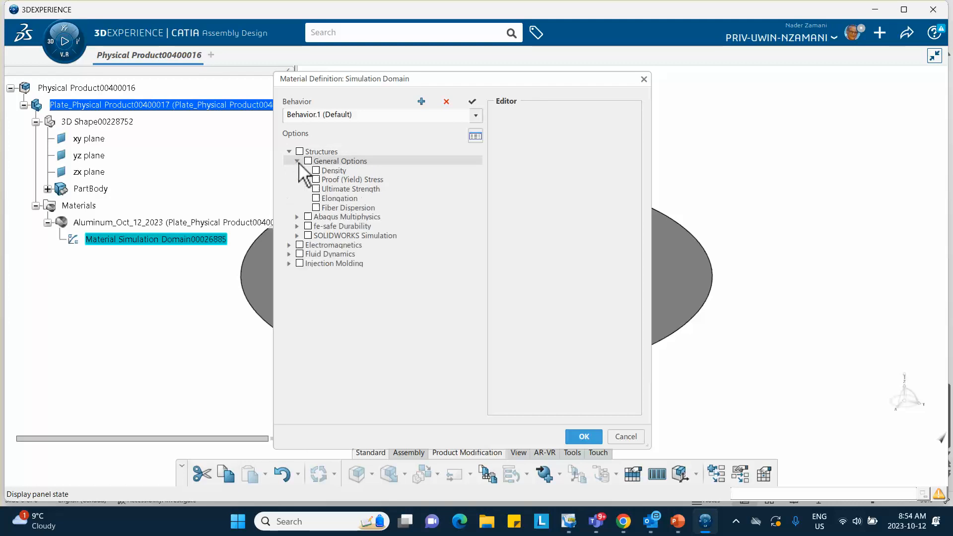
pyautogui.click(316, 171)
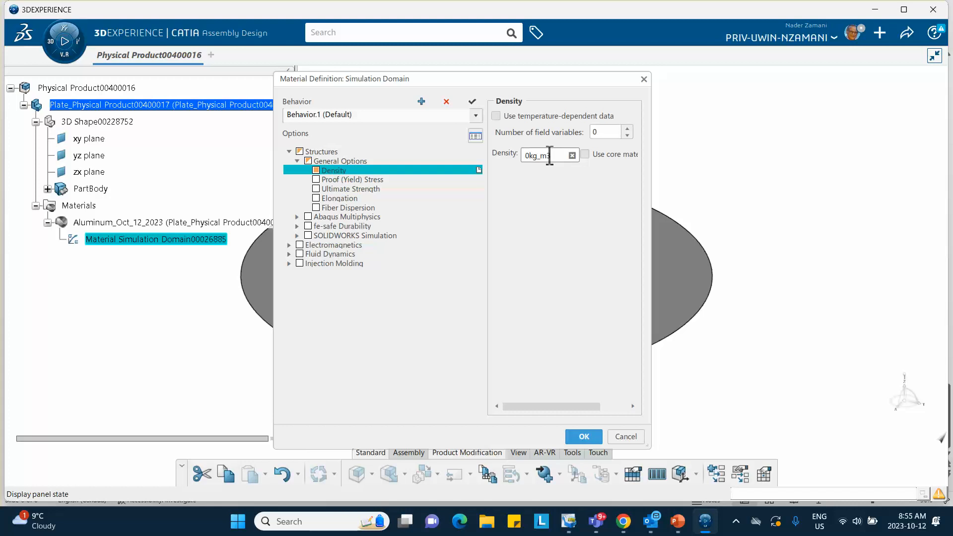
pyautogui.doubleClick(531, 155)
pyautogui.click(528, 156)
# - Check the aluminum plate data on slide 2 of the PowerPoint deck, and set the material's density to 2500 kg_m3
pyautogui.click(678, 521)
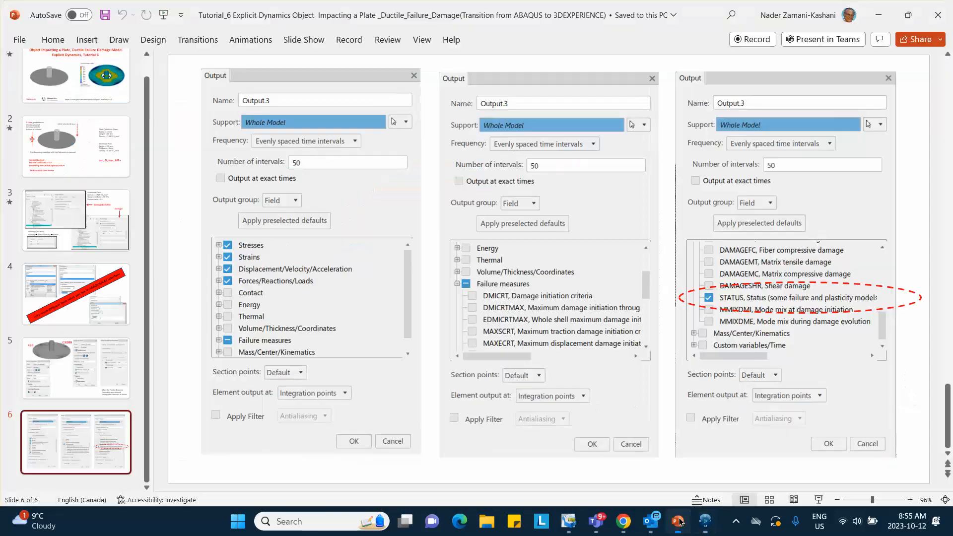
pyautogui.click(94, 146)
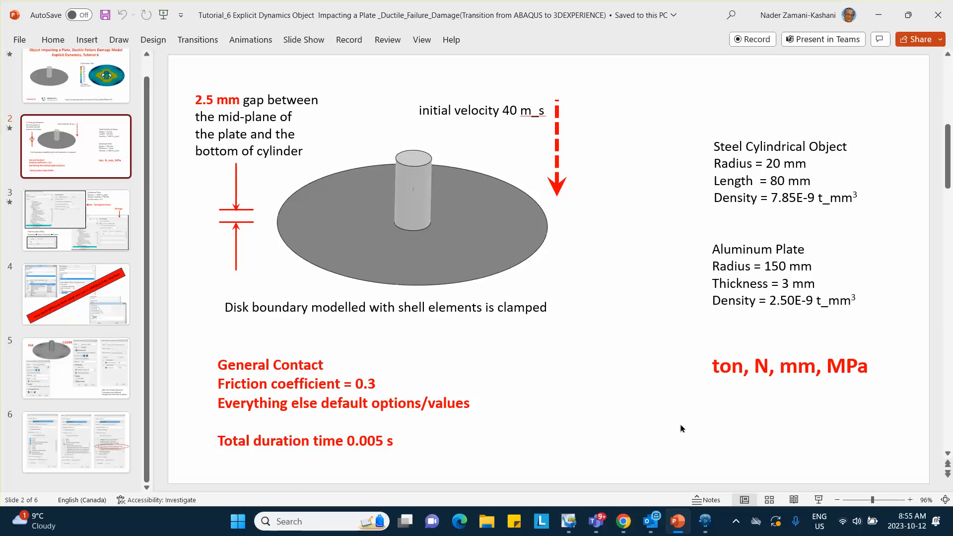
pyautogui.moveTo(702, 525)
pyautogui.click(646, 425)
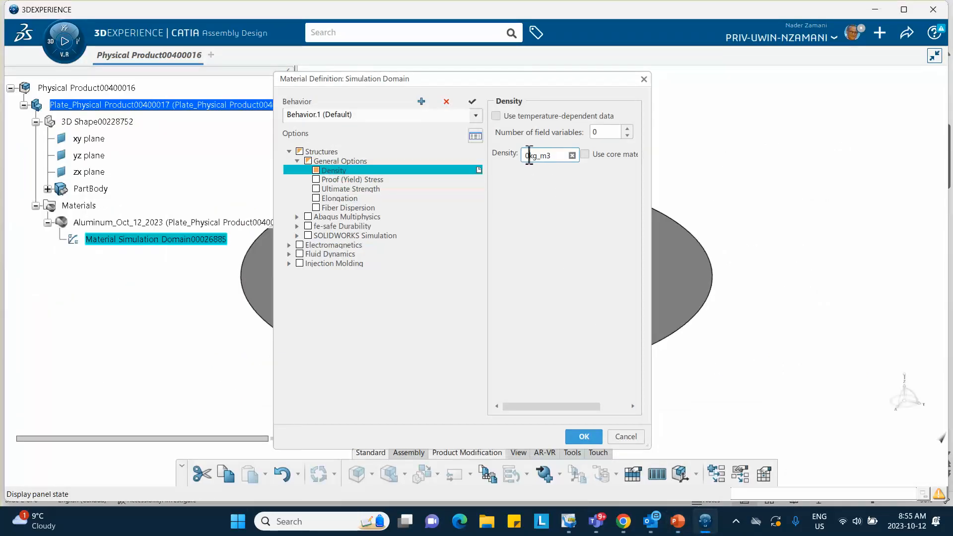
pyautogui.moveTo(553, 156); pyautogui.dragTo(496, 156)
pyautogui.write('2500')
pyautogui.press('Return')
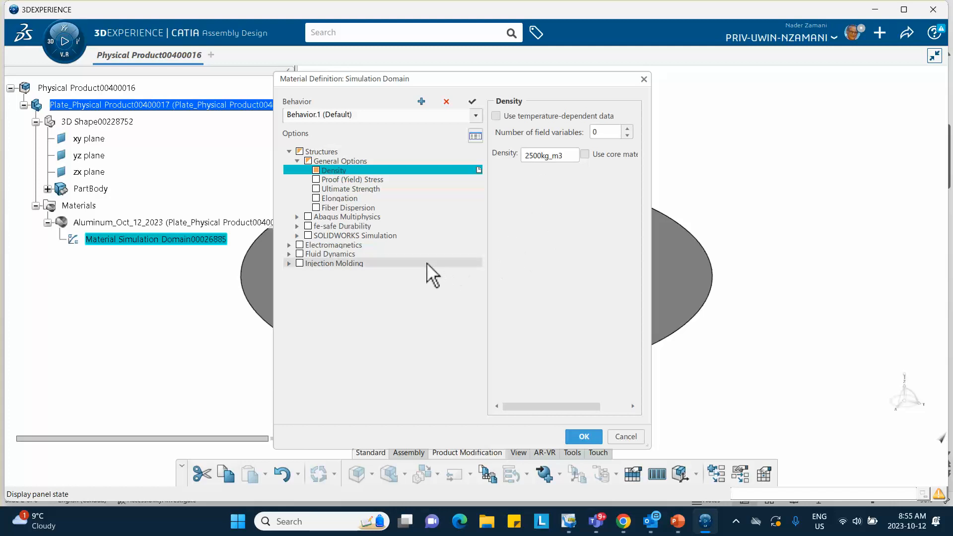
# - Add the Elastic option from the Abaqus Multiphysics mechanical elasticity options to the material behavior
pyautogui.click(297, 217)
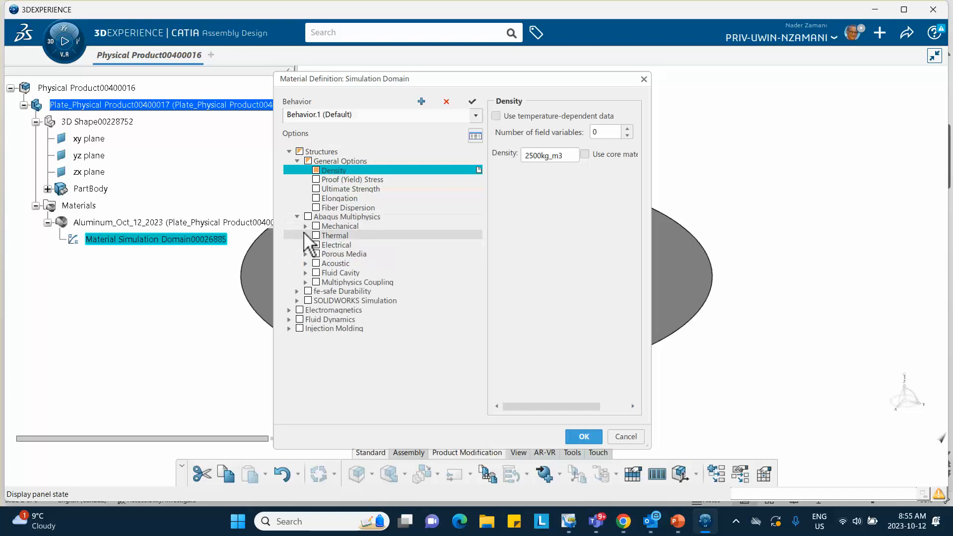
pyautogui.click(306, 226)
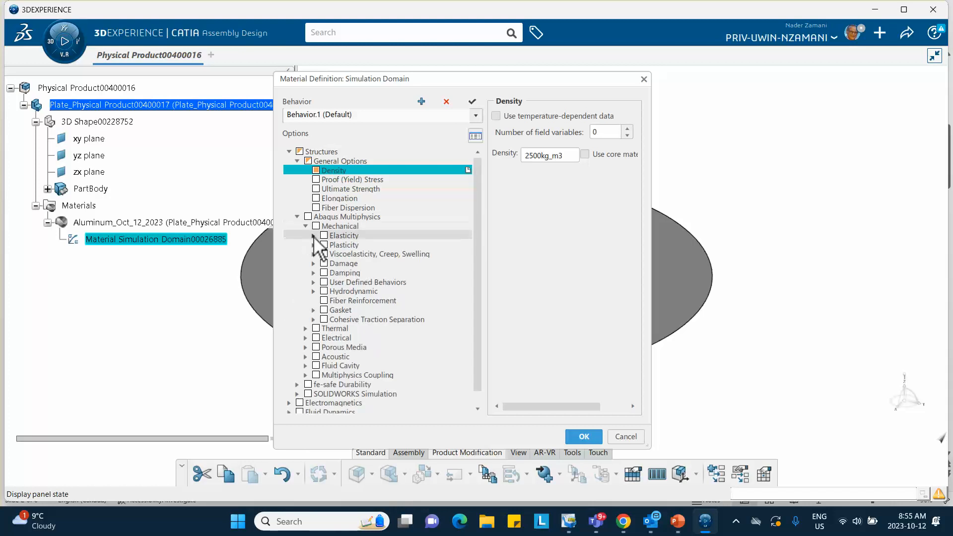
pyautogui.click(313, 237)
pyautogui.click(332, 245)
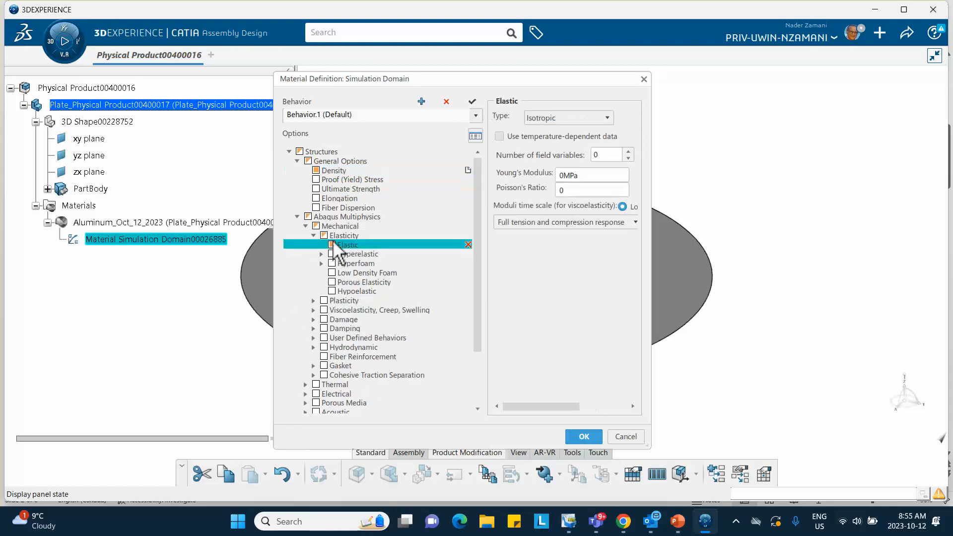
# - Set the isotropic elastic properties to a Young's modulus of 70000 MPa and a Poisson's ratio of 0.3
pyautogui.click(567, 175)
pyautogui.click(567, 175)
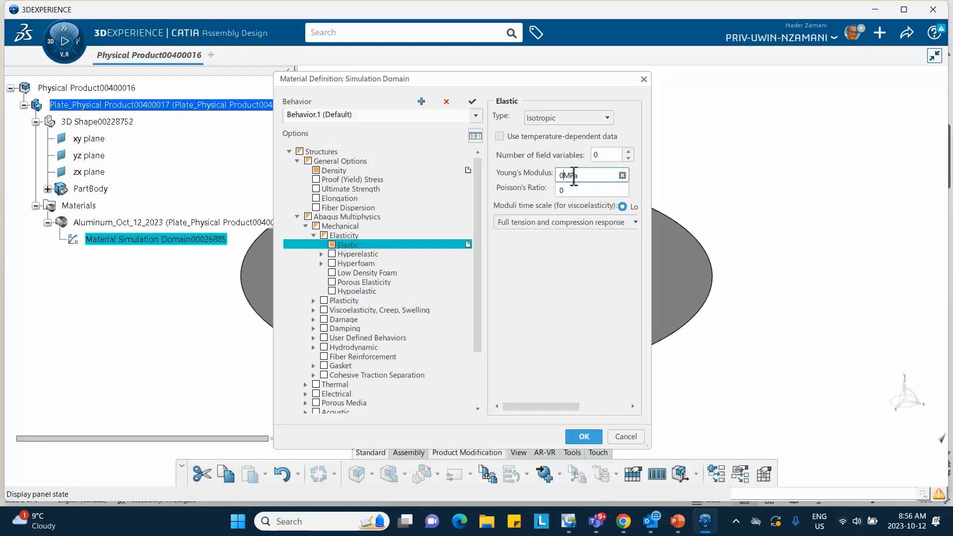
pyautogui.press('BackSpace')
pyautogui.write('70000')
pyautogui.press('Tab')
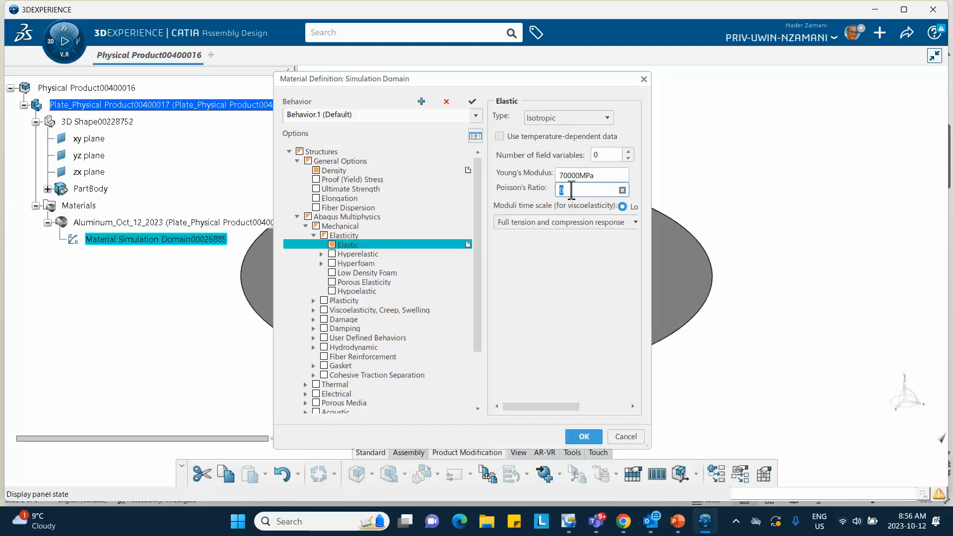
pyautogui.write('.3')
pyautogui.click(570, 295)
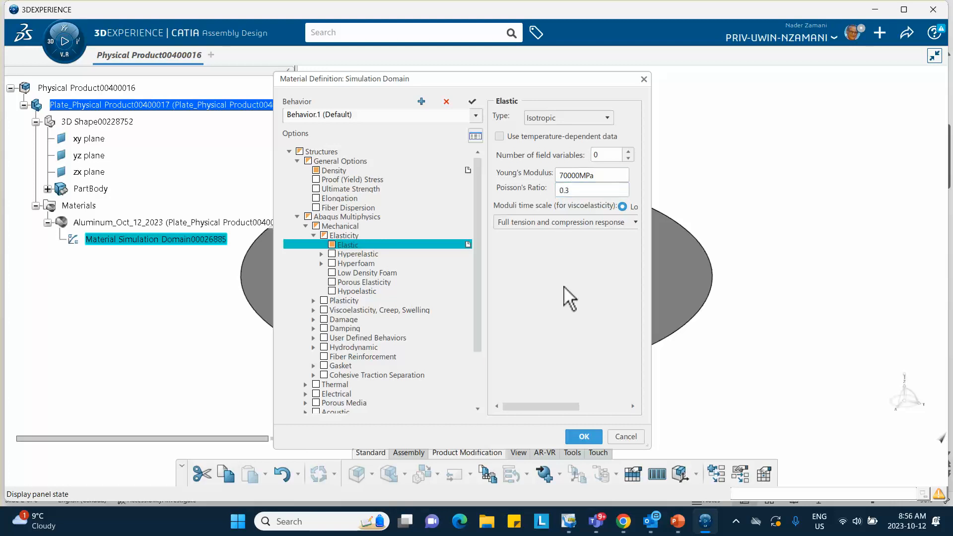
# - Add the Plastic option from the metal plasticity options to the material behavior
pyautogui.click(313, 301)
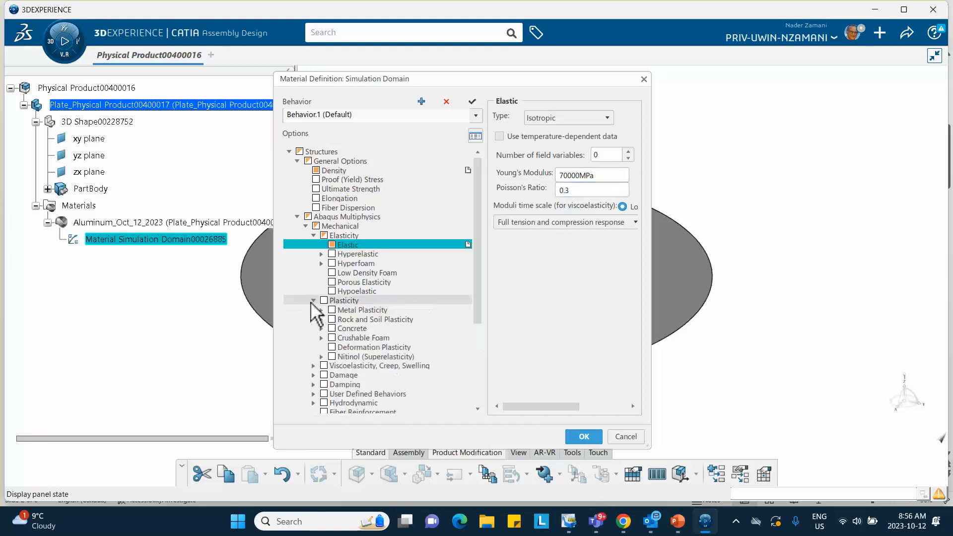
pyautogui.click(321, 310)
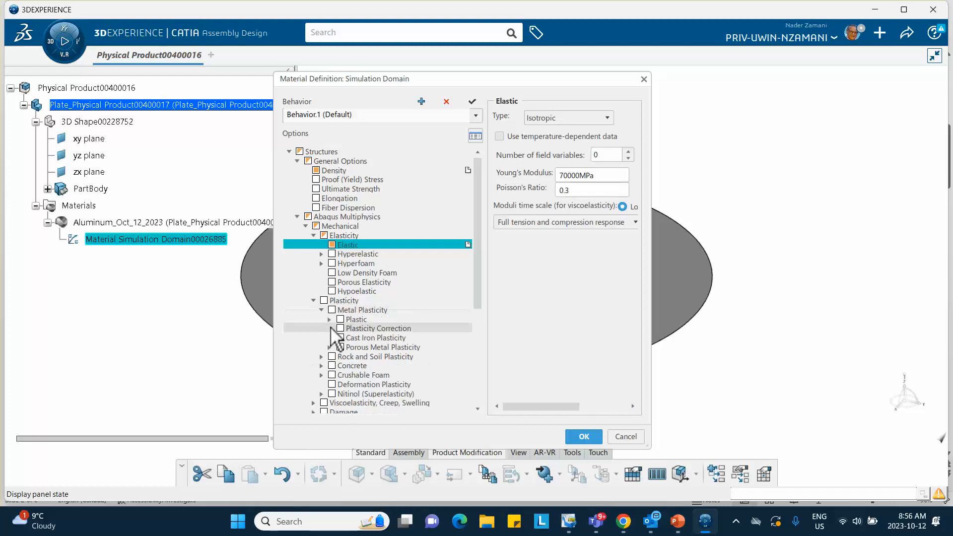
pyautogui.click(329, 320)
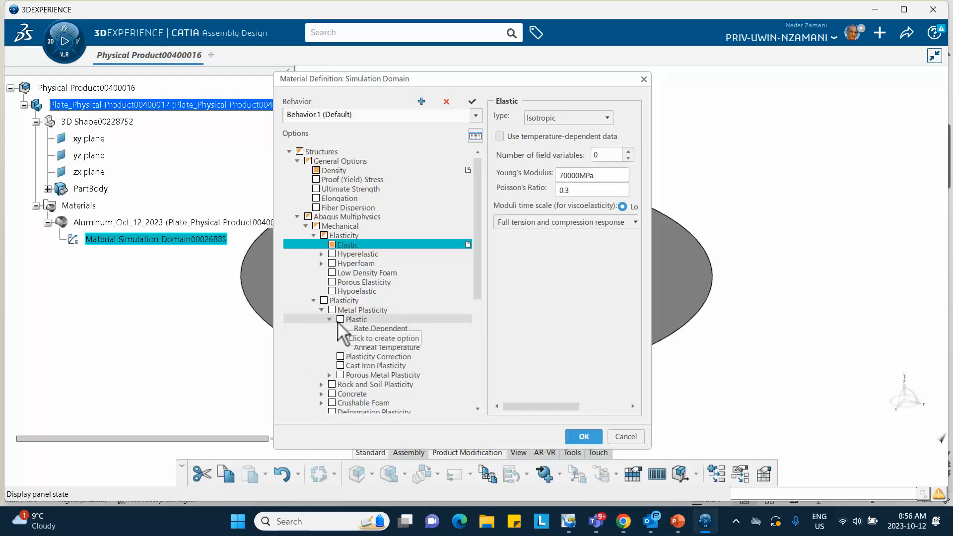
pyautogui.click(341, 321)
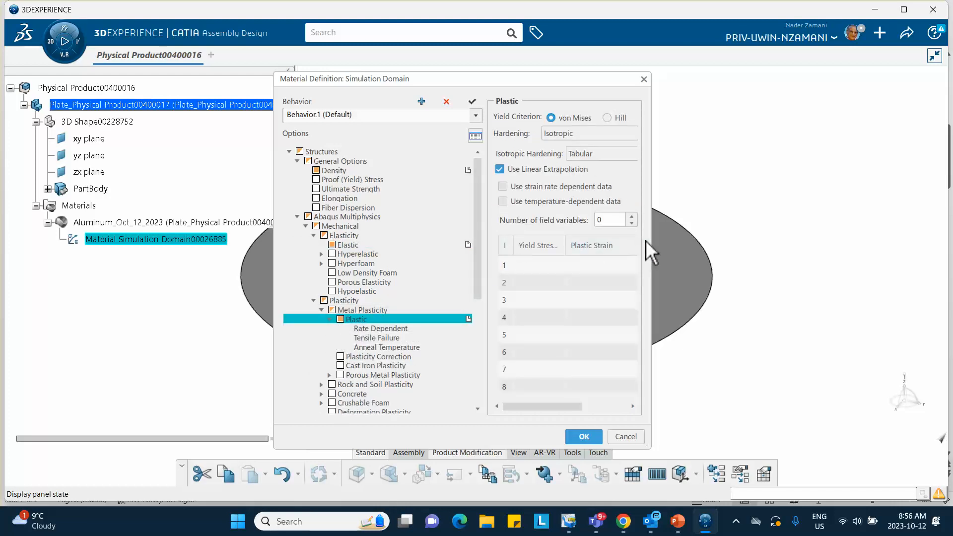
# - Fill the plastic hardening table with yield stress 100 at plastic strain 0 and yield stress 110 at plastic strain 0.05
pyautogui.moveTo(663, 240); pyautogui.dragTo(741, 240)
pyautogui.click(552, 266)
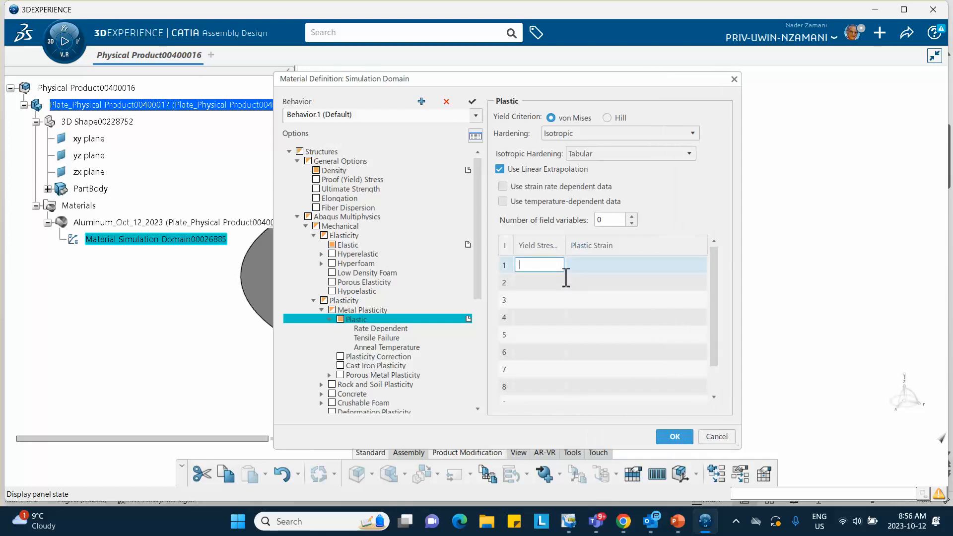
pyautogui.write('100')
pyautogui.click(621, 265)
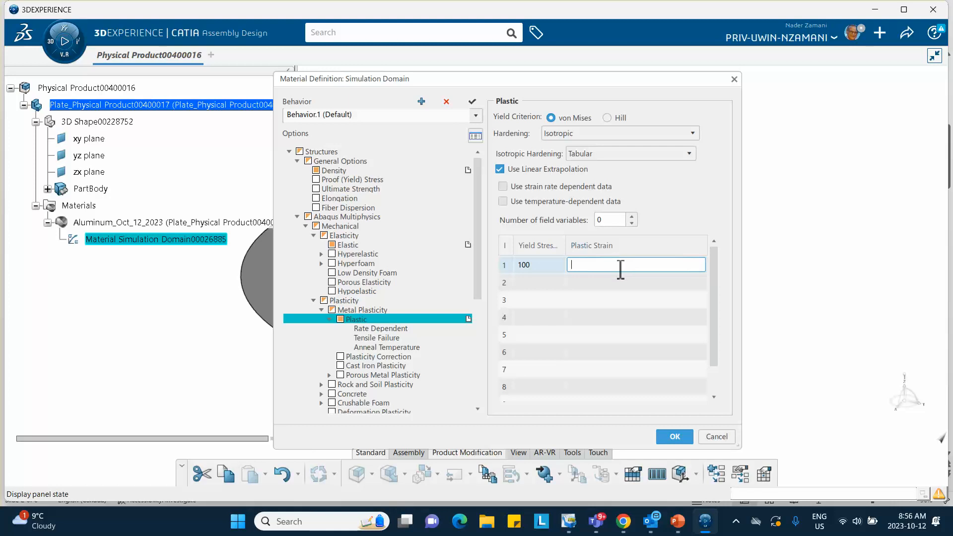
pyautogui.write('0')
pyautogui.click(533, 282)
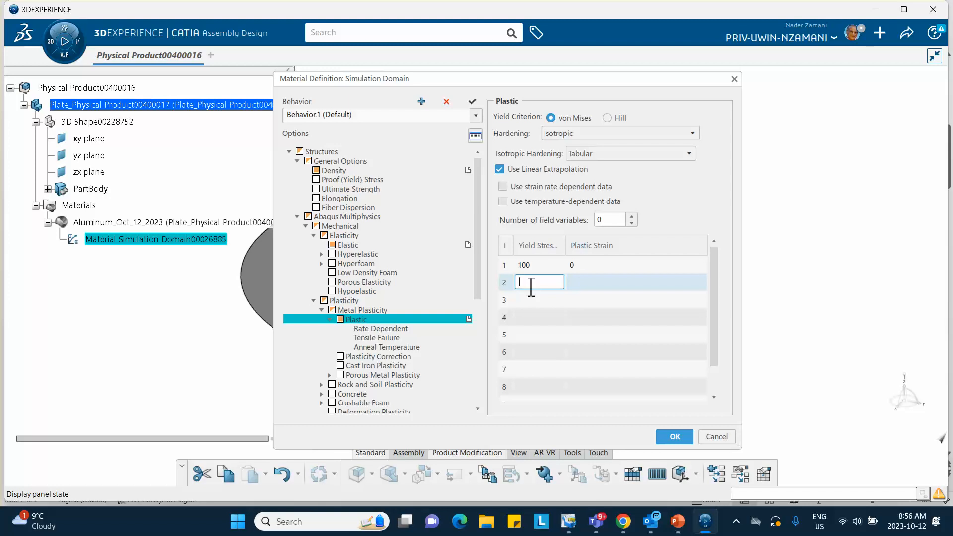
pyautogui.write('110')
pyautogui.click(588, 282)
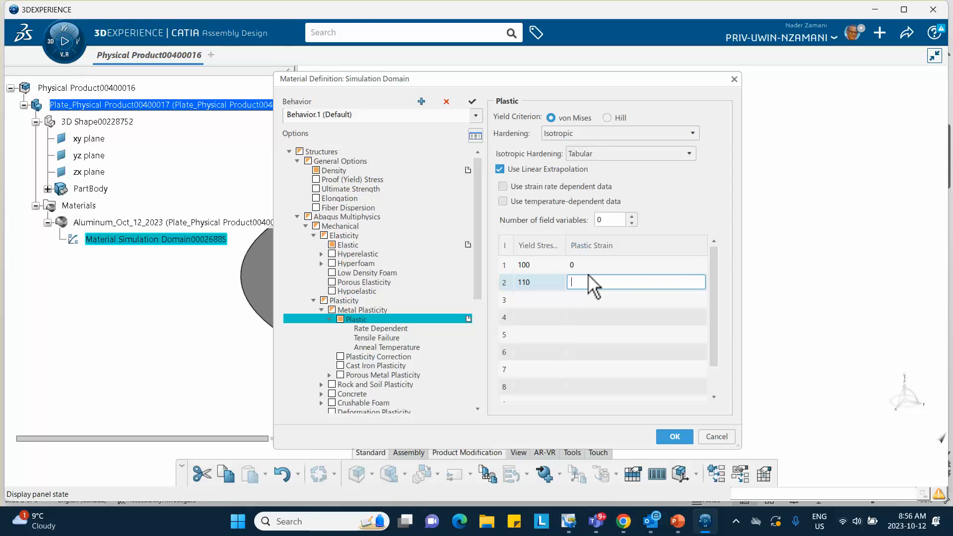
pyautogui.write('0.05')
pyautogui.click(686, 207)
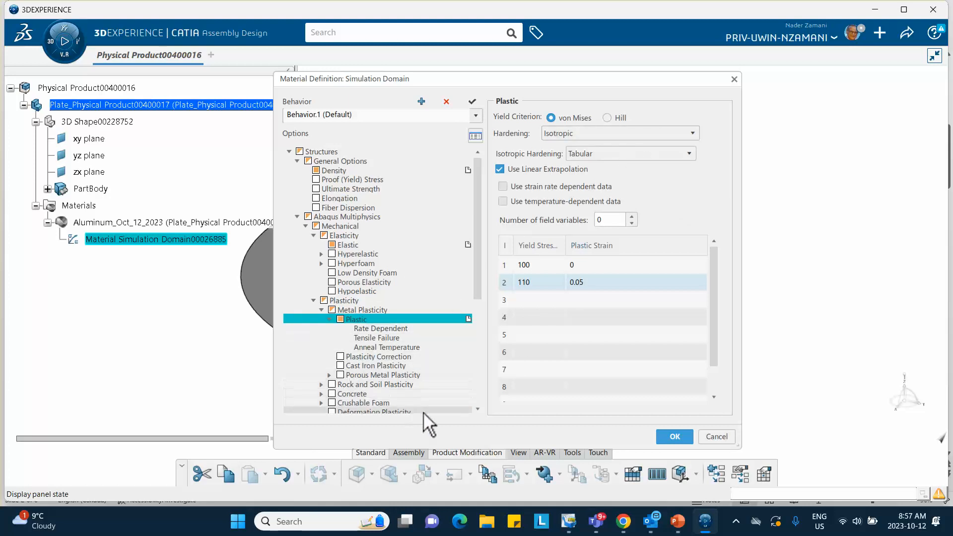
# - Add the Ductile Damage option from the ductile metals damage options to the material behavior
pyautogui.click(478, 409)
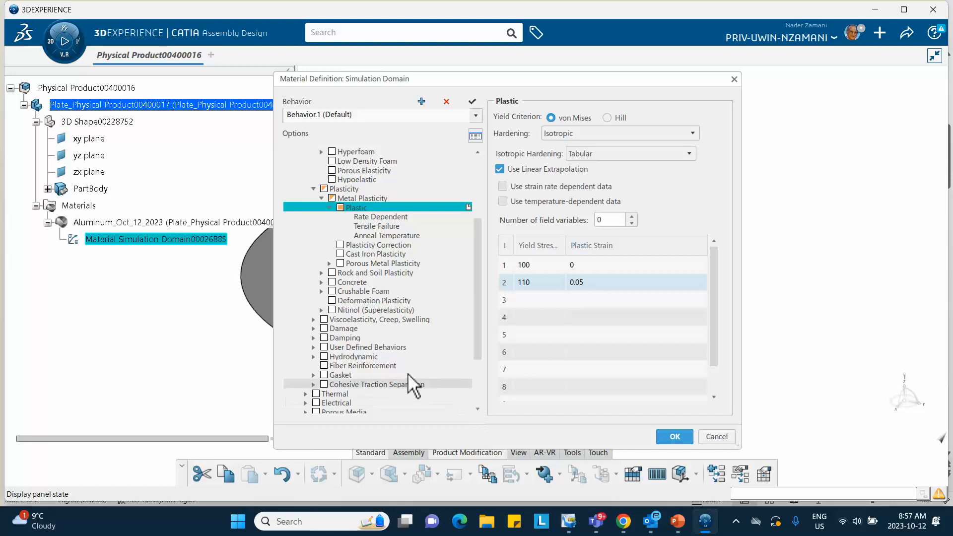
pyautogui.click(313, 329)
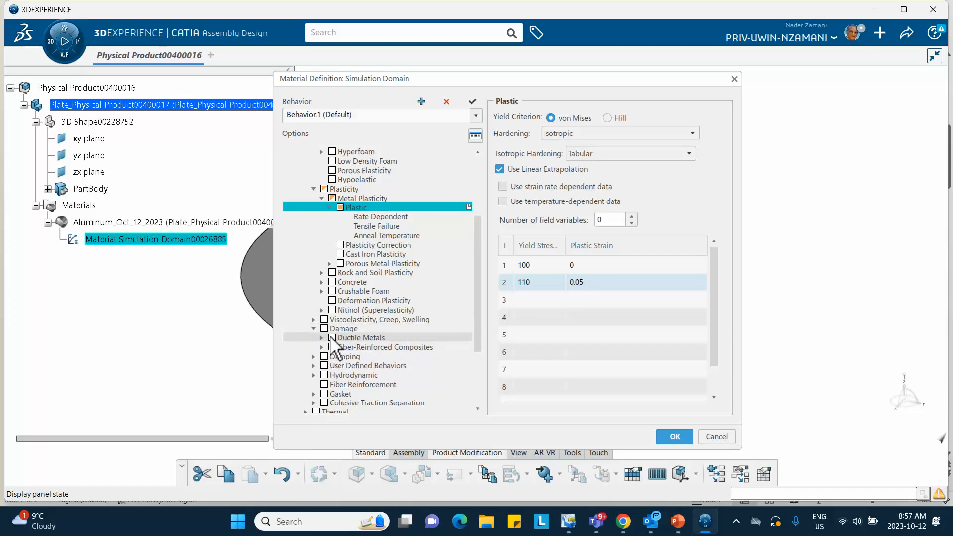
pyautogui.click(321, 338)
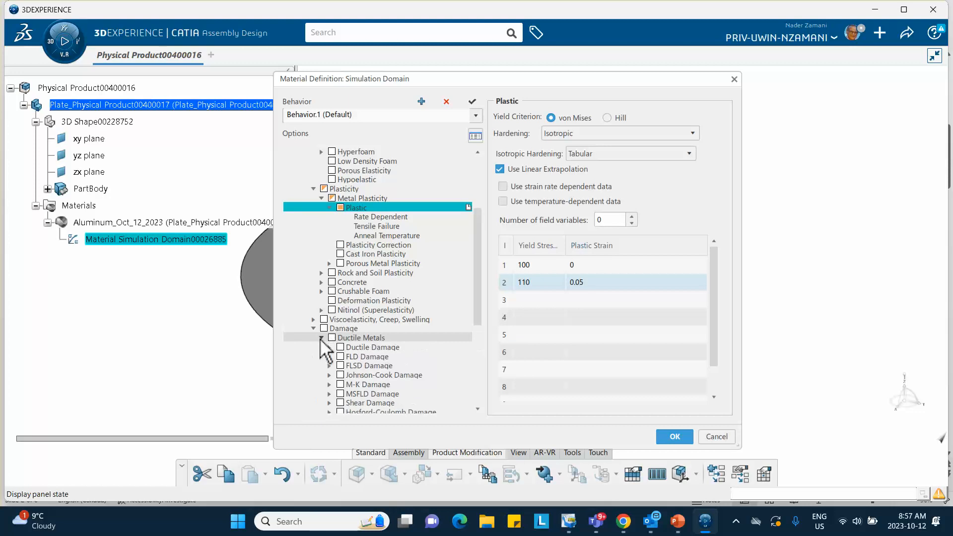
pyautogui.click(341, 348)
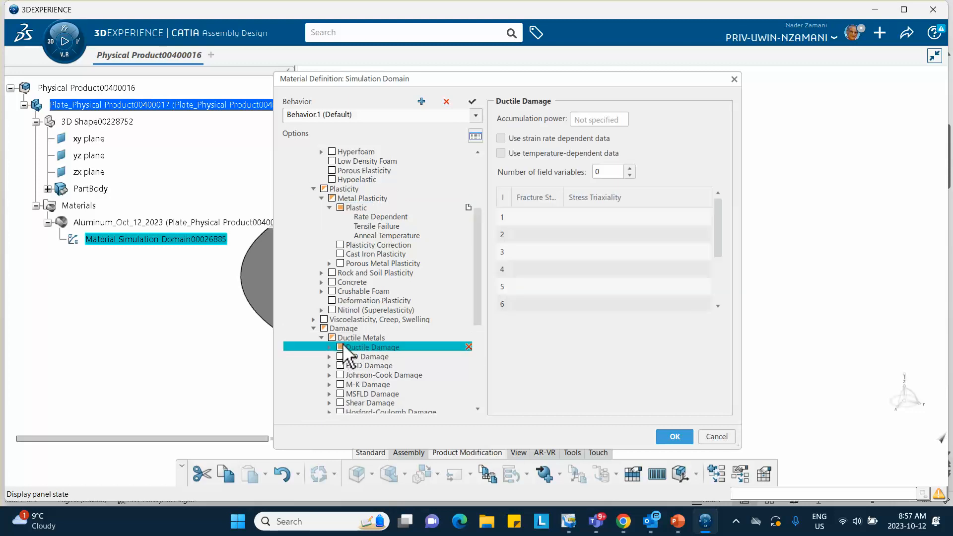
# - Widen the material definition dialog and check the aluminum plate's ductile damage and damage evolution values on slide 3 of the PowerPoint presentation
pyautogui.click(503, 234)
pyautogui.click(528, 217)
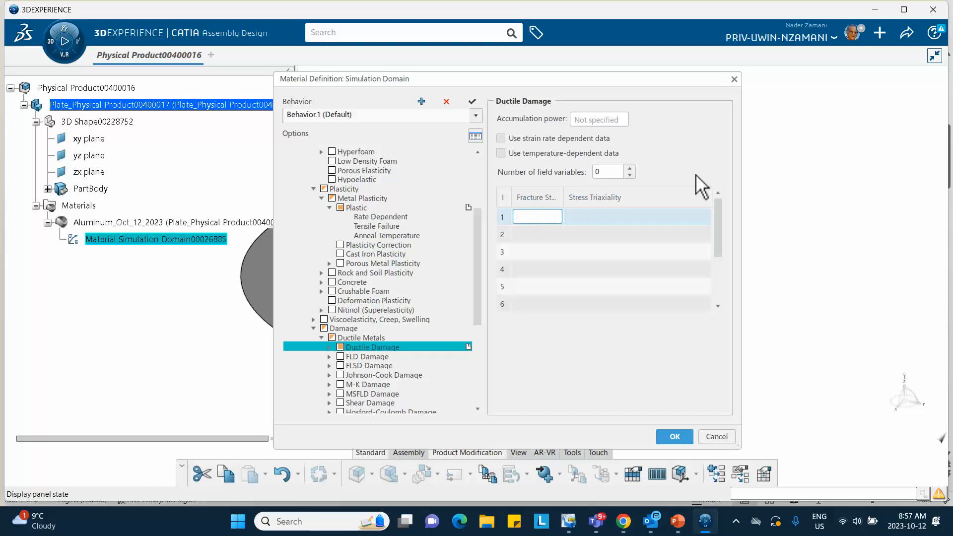
pyautogui.moveTo(747, 155); pyautogui.dragTo(867, 158)
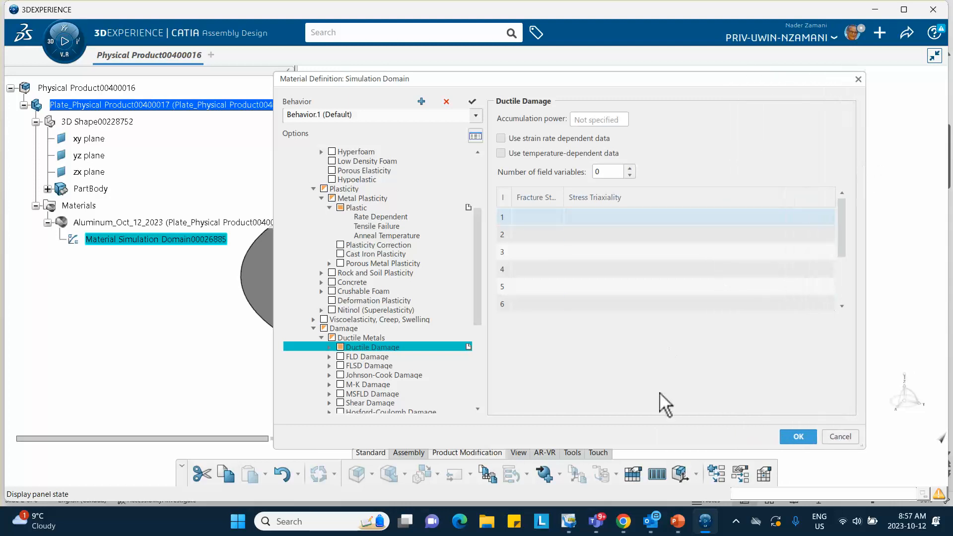
pyautogui.click(675, 520)
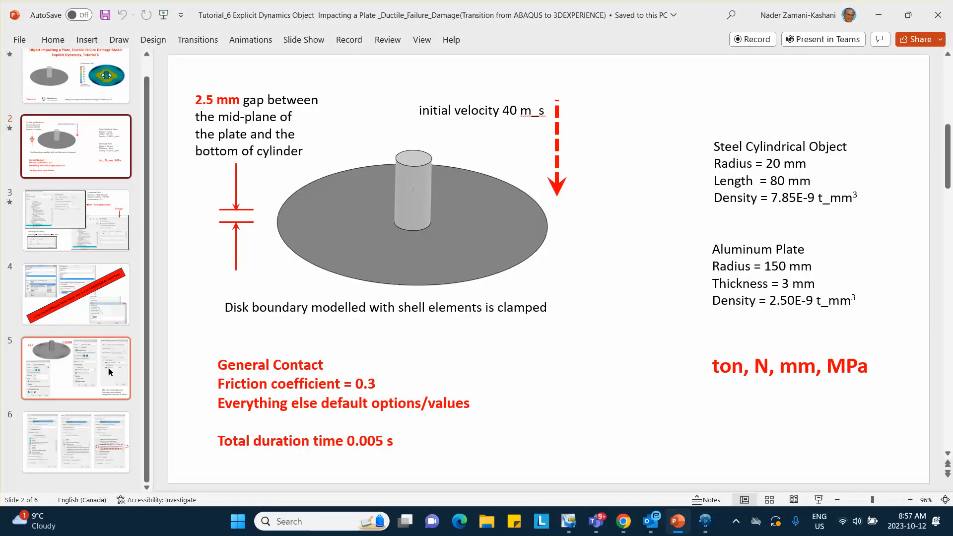
pyautogui.click(74, 221)
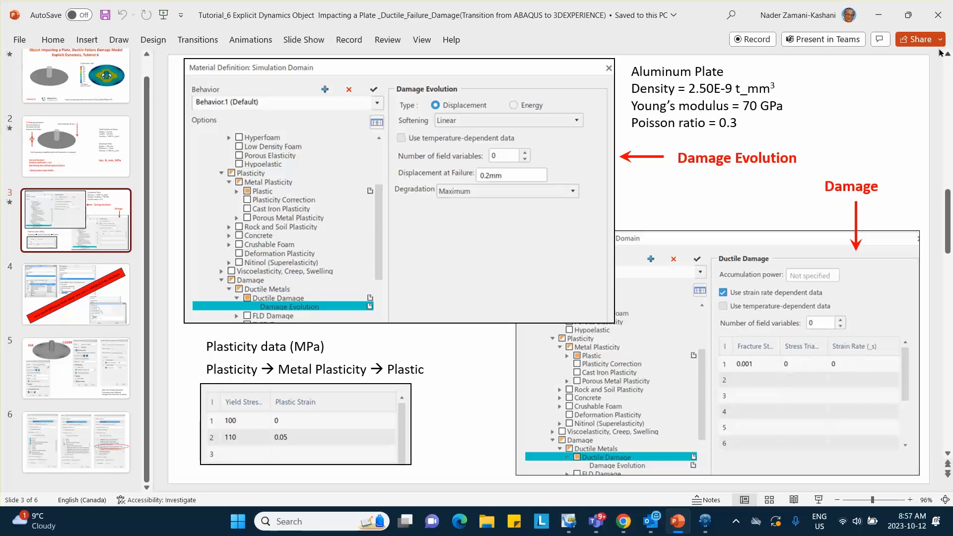
pyautogui.click(879, 14)
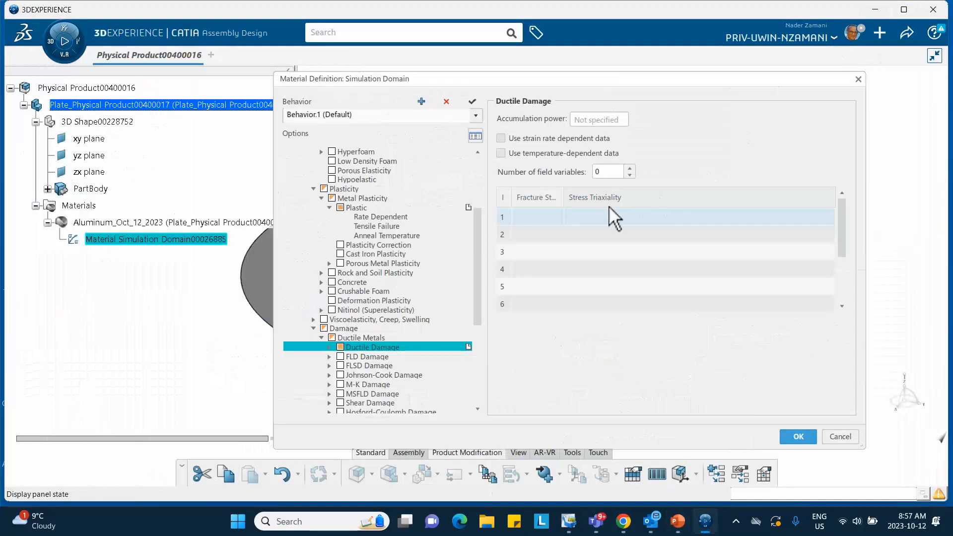
# - Enable strain rate dependent data for Ductile Damage and enter fracture strain 0.001, stress triaxiality 0 and strain rate 0 in the first row
pyautogui.click(501, 138)
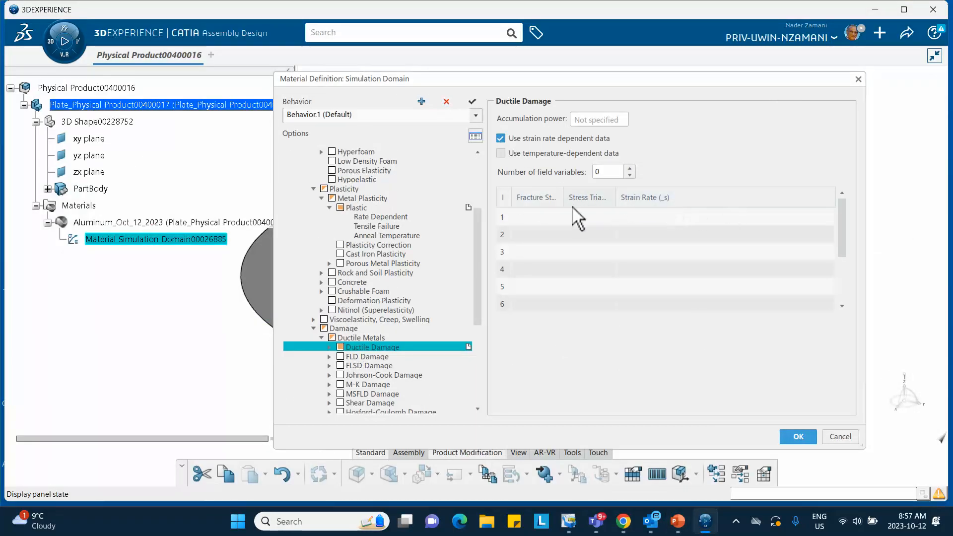
pyautogui.click(538, 216)
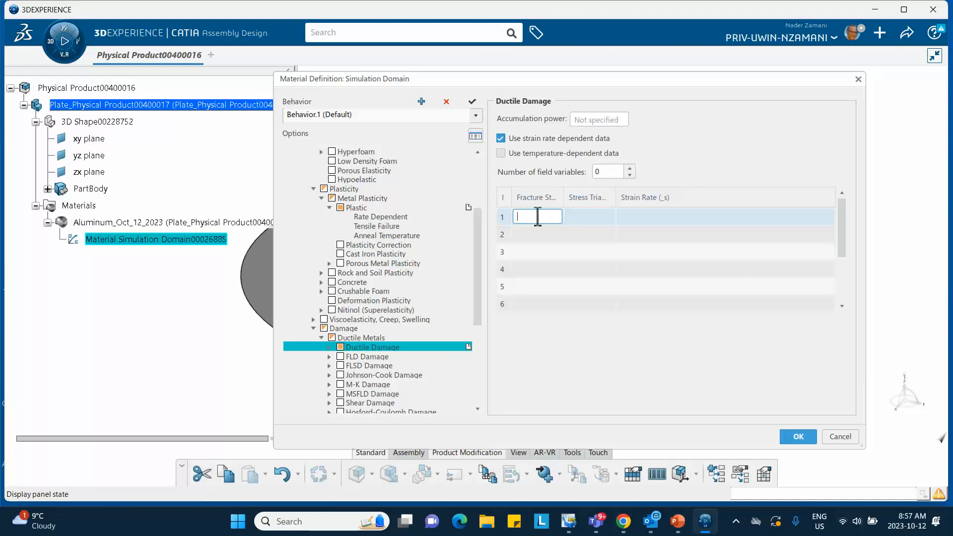
pyautogui.write('0.001')
pyautogui.click(573, 217)
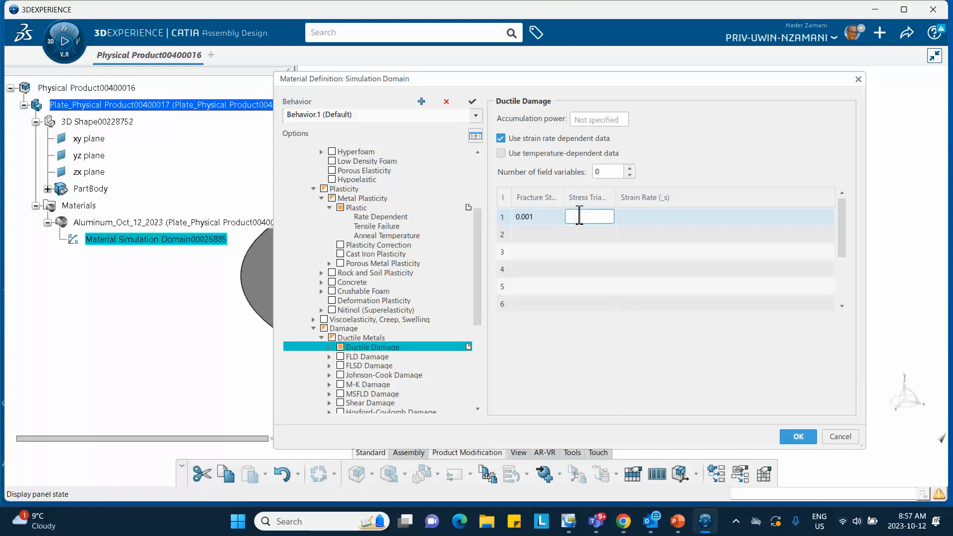
pyautogui.write('0')
pyautogui.click(666, 217)
pyautogui.write('0')
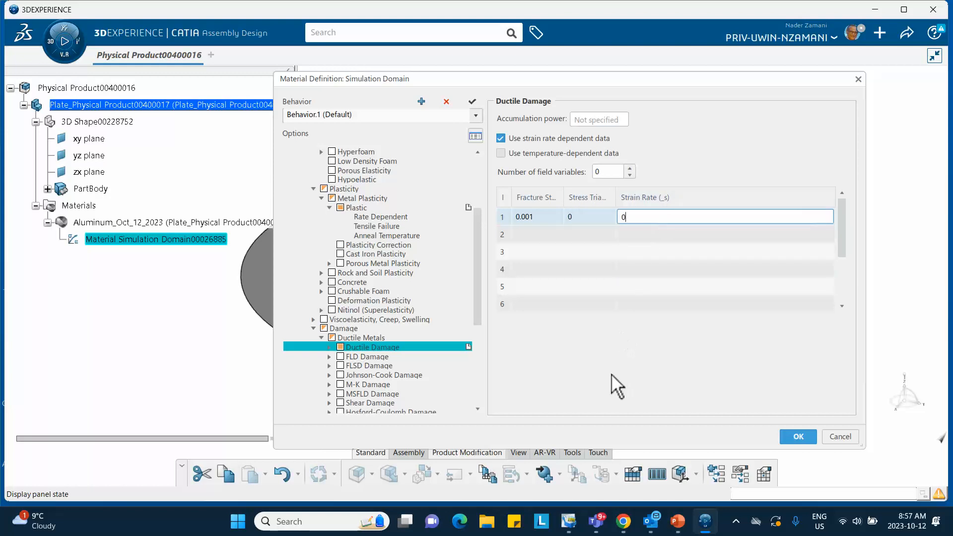
pyautogui.click(610, 381)
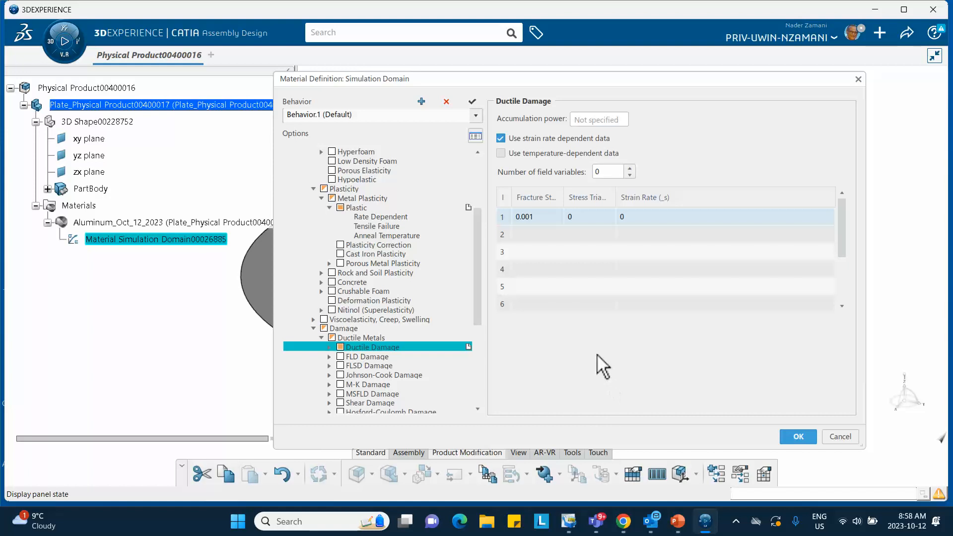
# - Add the Damage Evolution suboption to Ductile Damage with a displacement at failure of 0.2 mm and accept the material definition
pyautogui.click(329, 348)
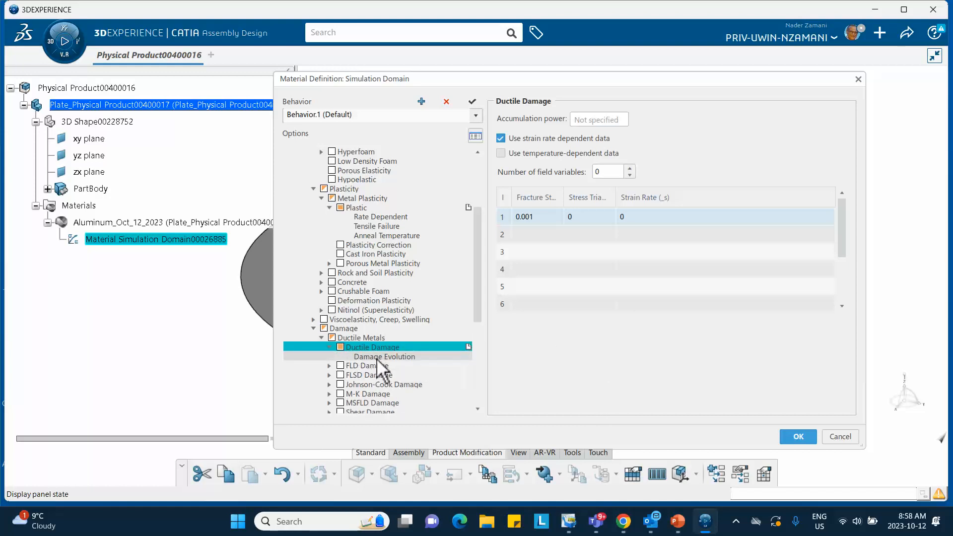
pyautogui.click(377, 357)
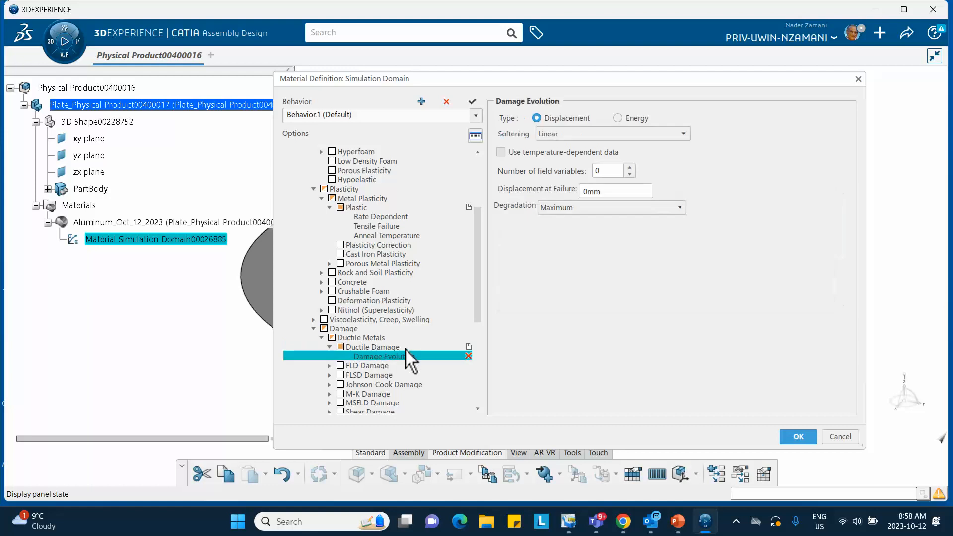
pyautogui.doubleClick(606, 191)
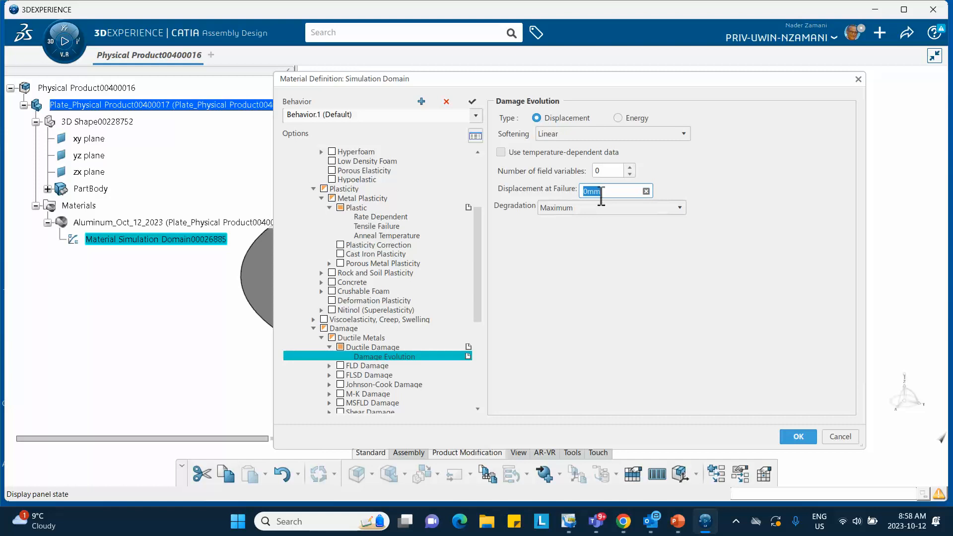
pyautogui.write('0.2')
pyautogui.click(622, 240)
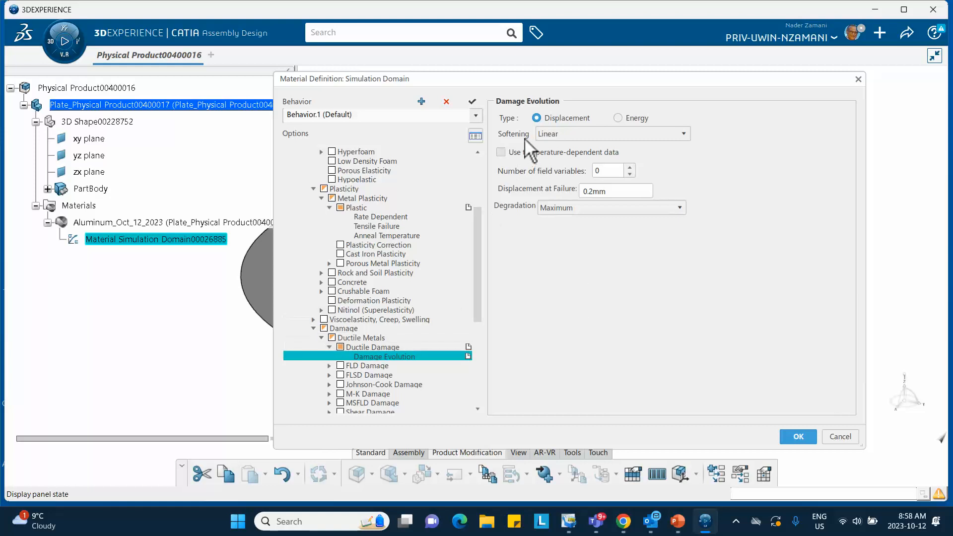
pyautogui.click(795, 437)
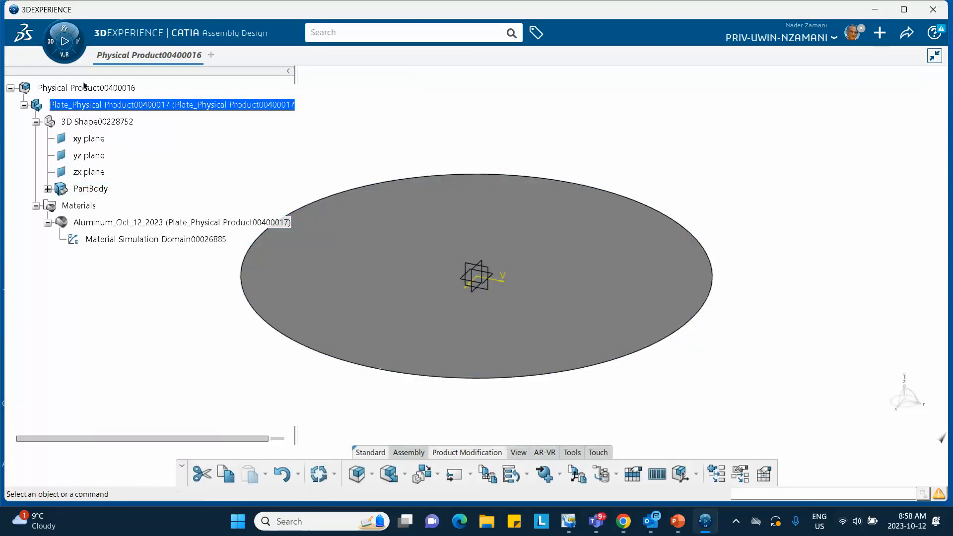
# - Make the root physical product active and save the assembly
pyautogui.click(88, 88)
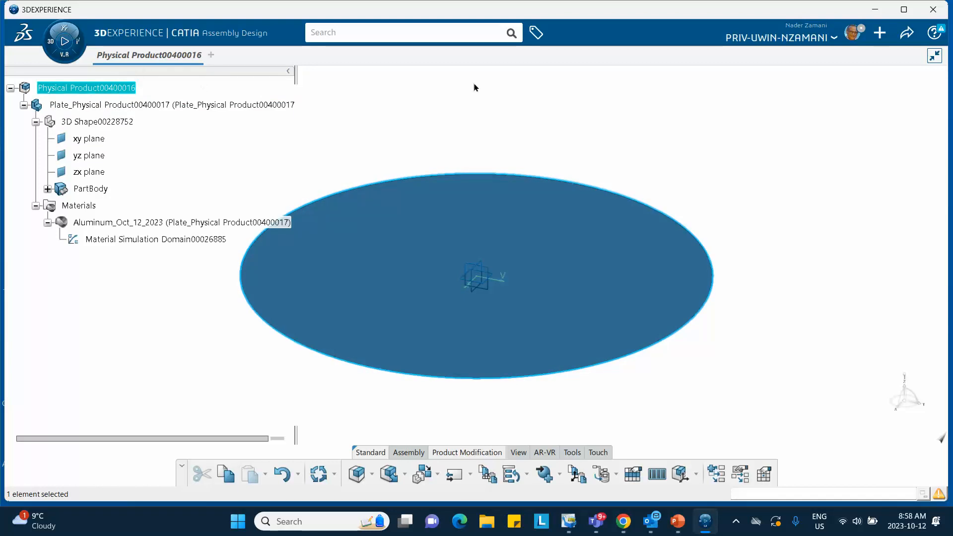
pyautogui.click(608, 115)
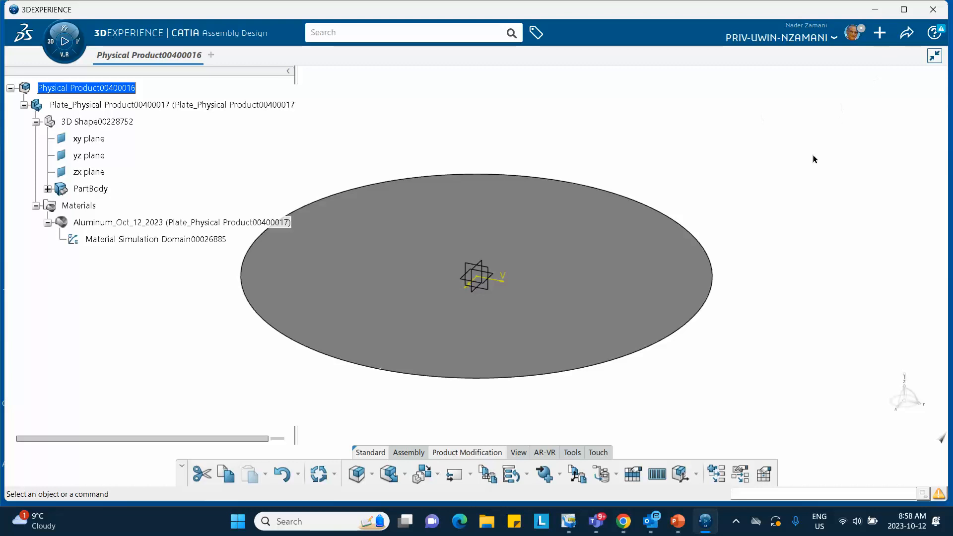
pyautogui.click(904, 32)
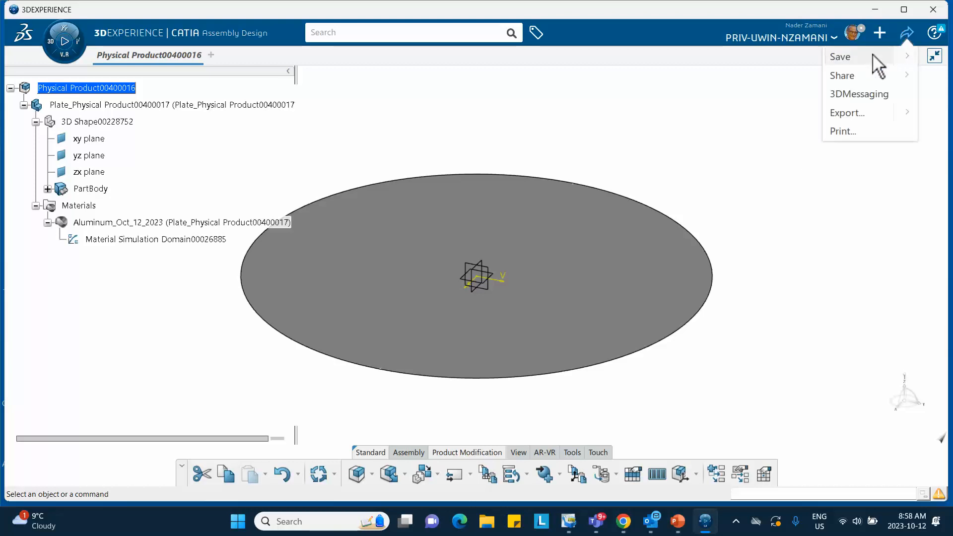
pyautogui.hotkey('ctrl', 's')
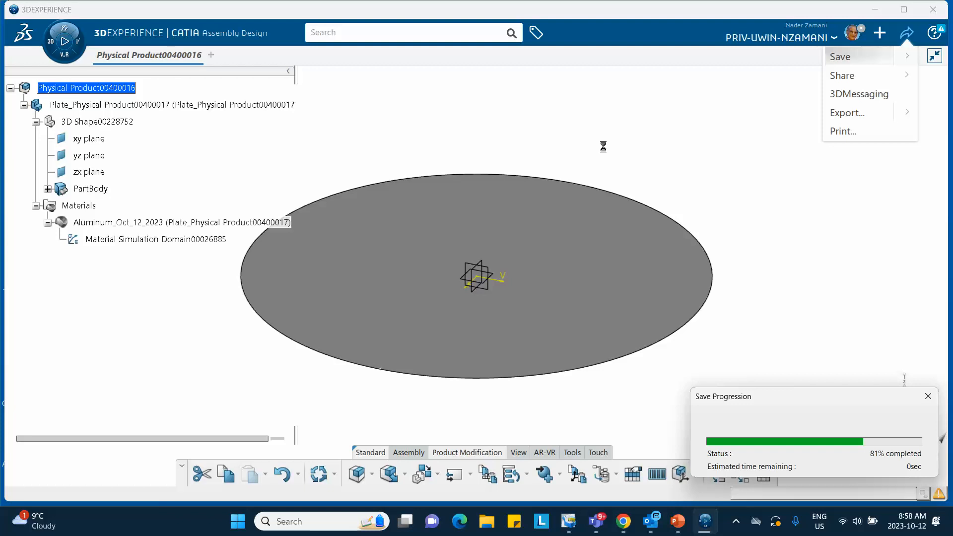
# - Insert a new 3D Part under the root physical product and expand it in the tree
pyautogui.rightClick(80, 88)
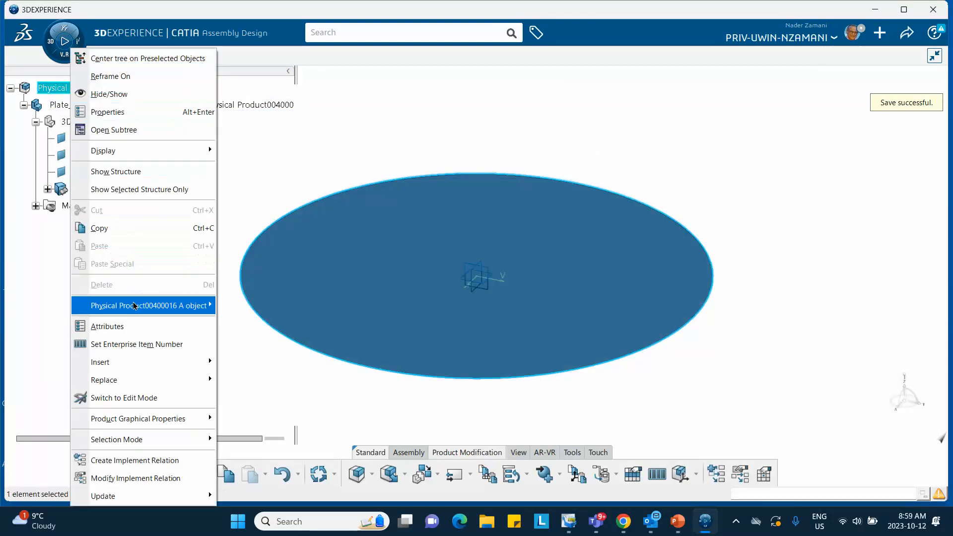
pyautogui.moveTo(147, 361)
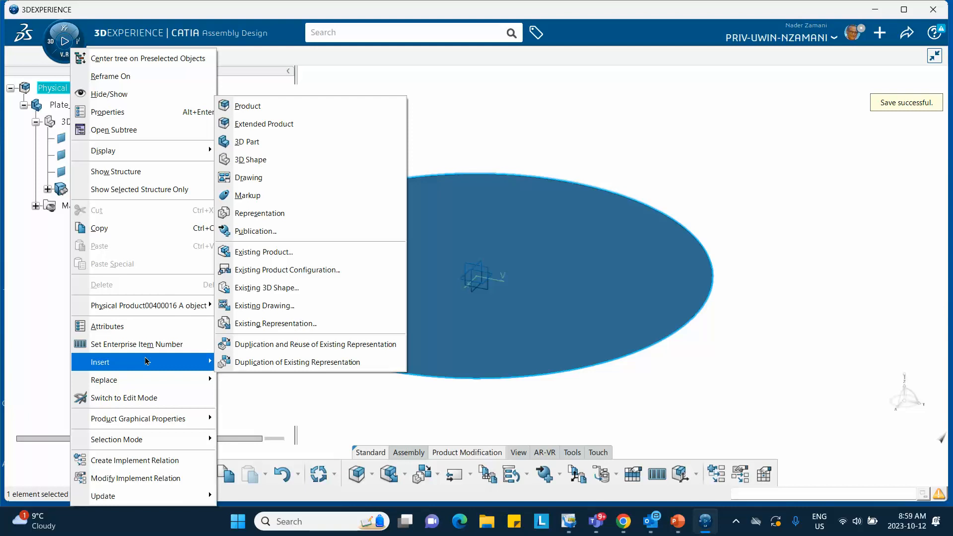
pyautogui.click(267, 142)
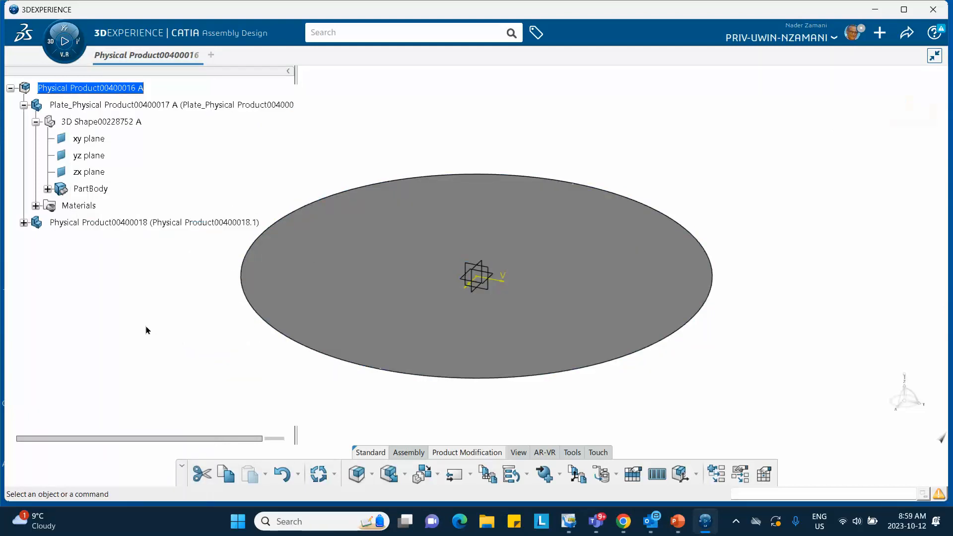
pyautogui.click(23, 223)
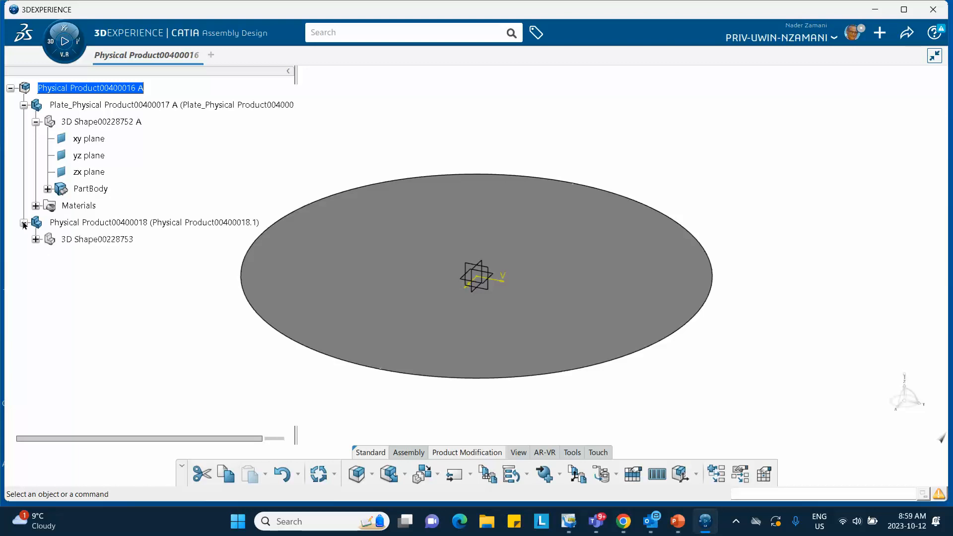
# - Prefix both the instance title and the reference title of the newly inserted part with "Impactor_"
pyautogui.rightClick(75, 223)
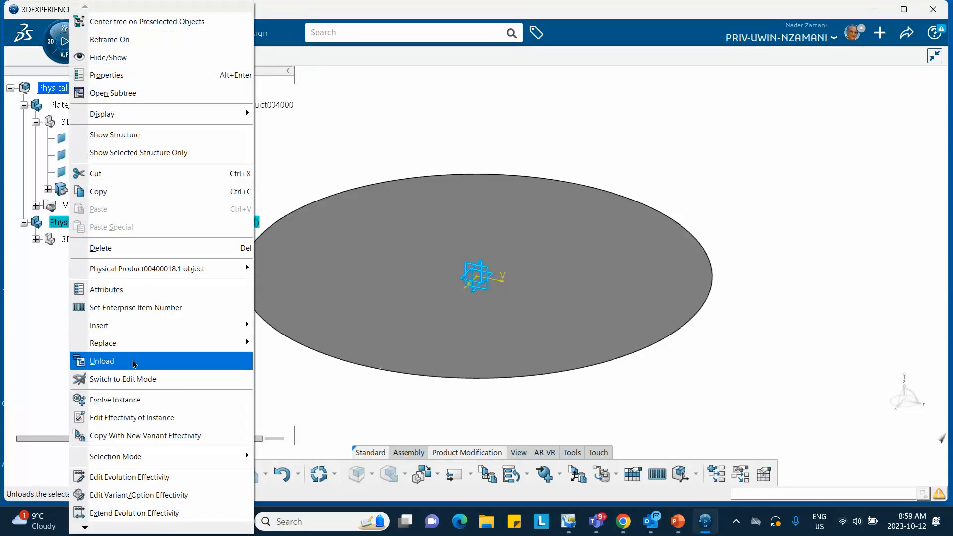
pyautogui.click(107, 75)
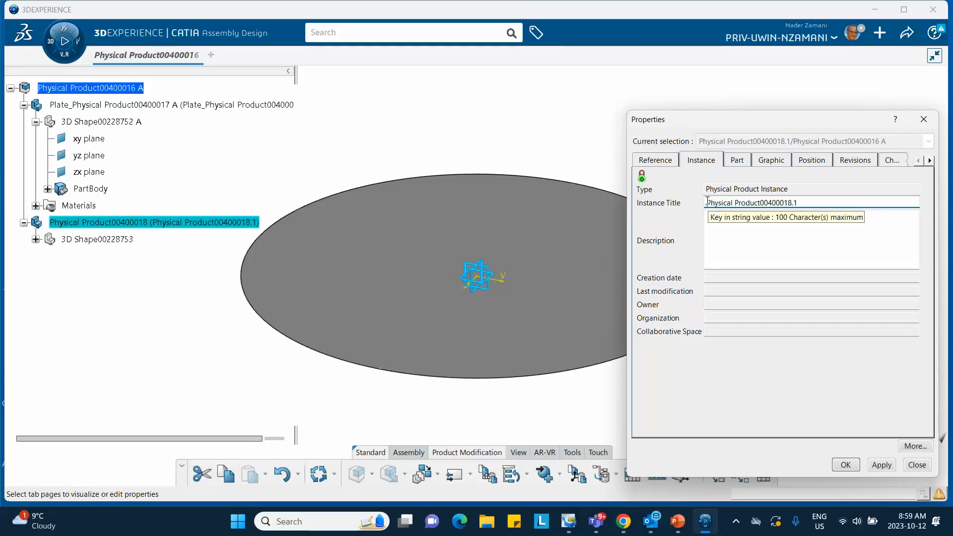
pyautogui.click(707, 203)
pyautogui.write('Im')
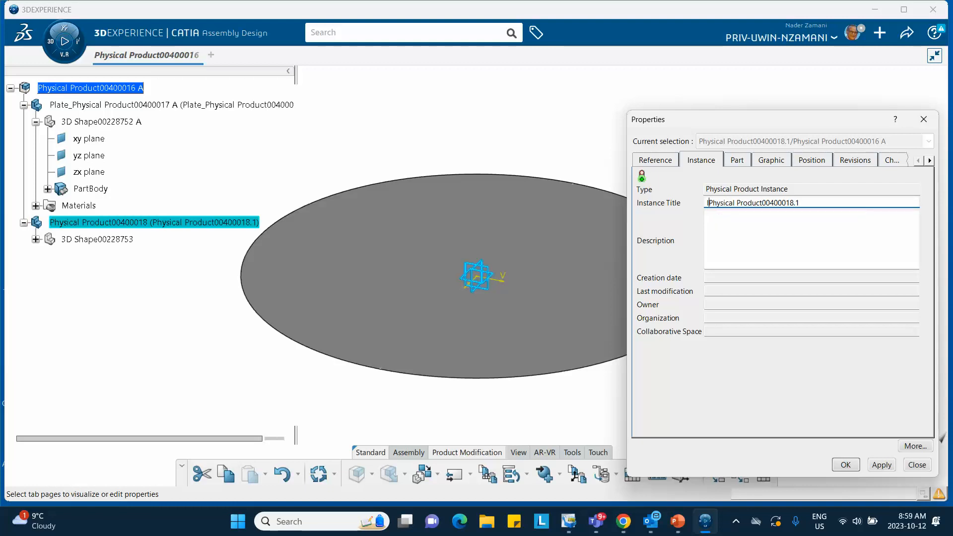
pyautogui.write('pact')
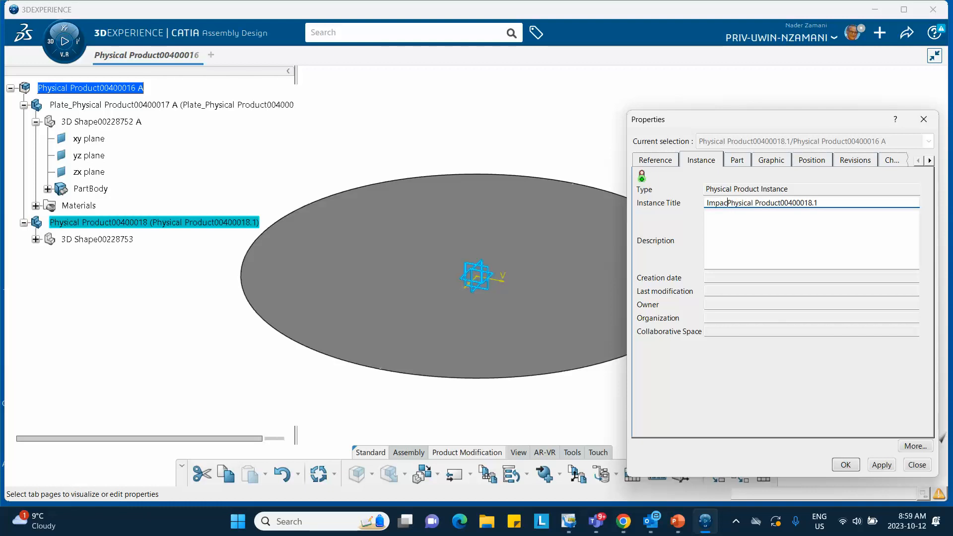
pyautogui.write('or_')
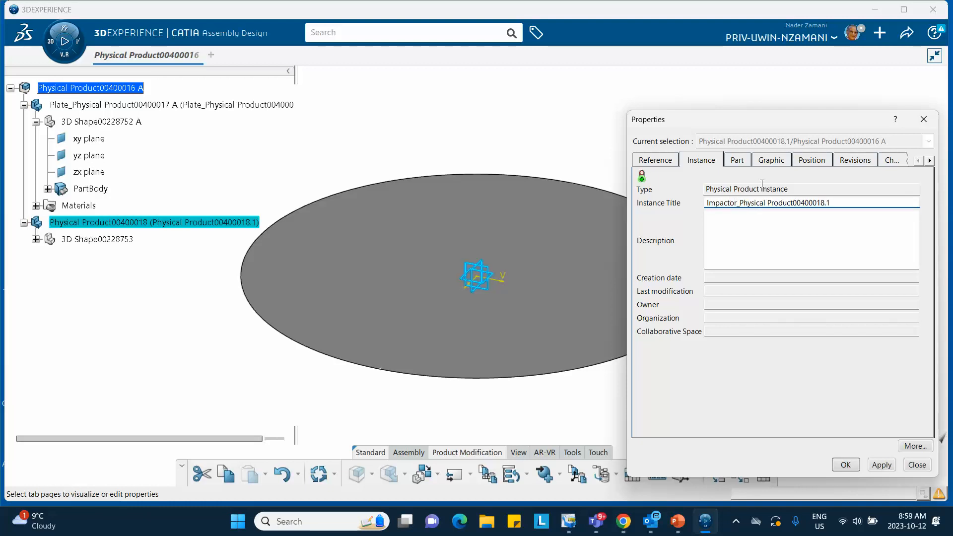
pyautogui.click(654, 161)
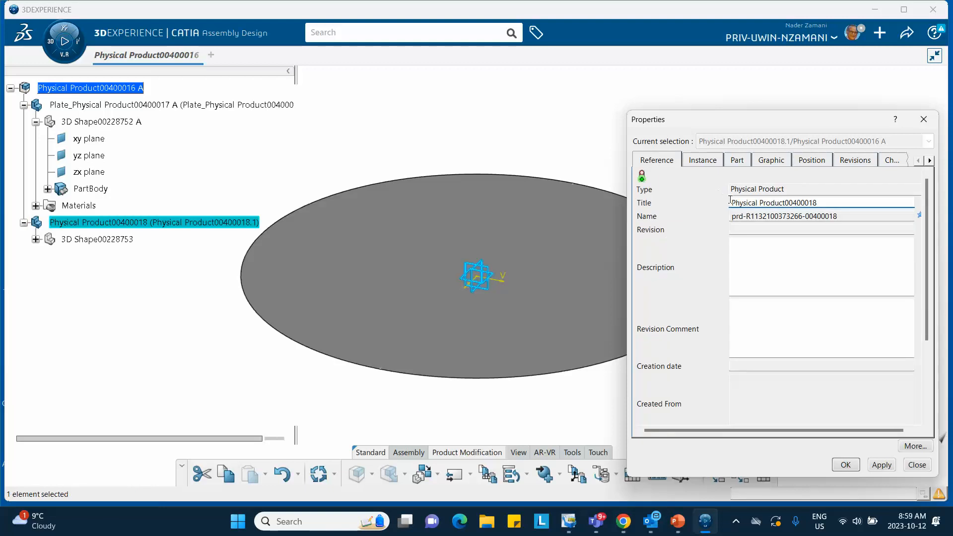
pyautogui.write('Impactor_')
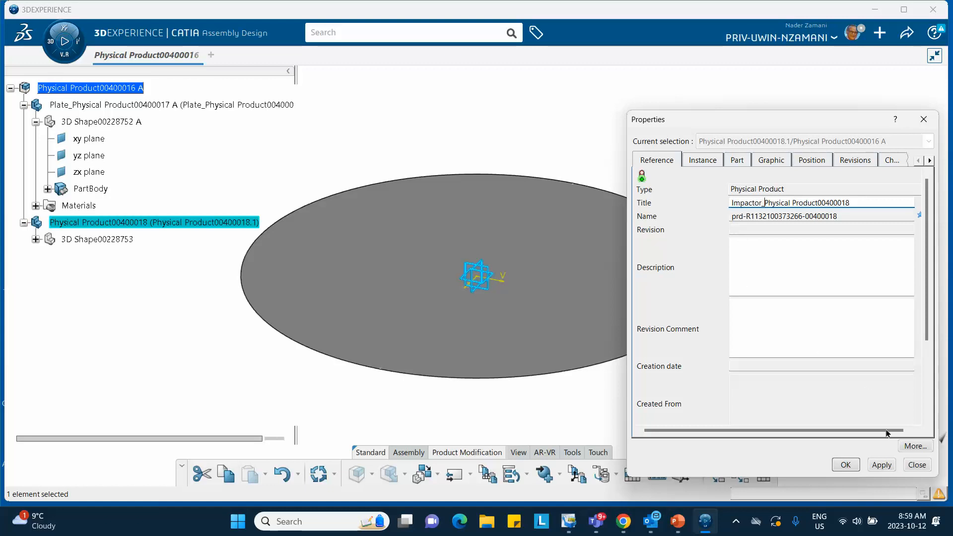
pyautogui.click(846, 465)
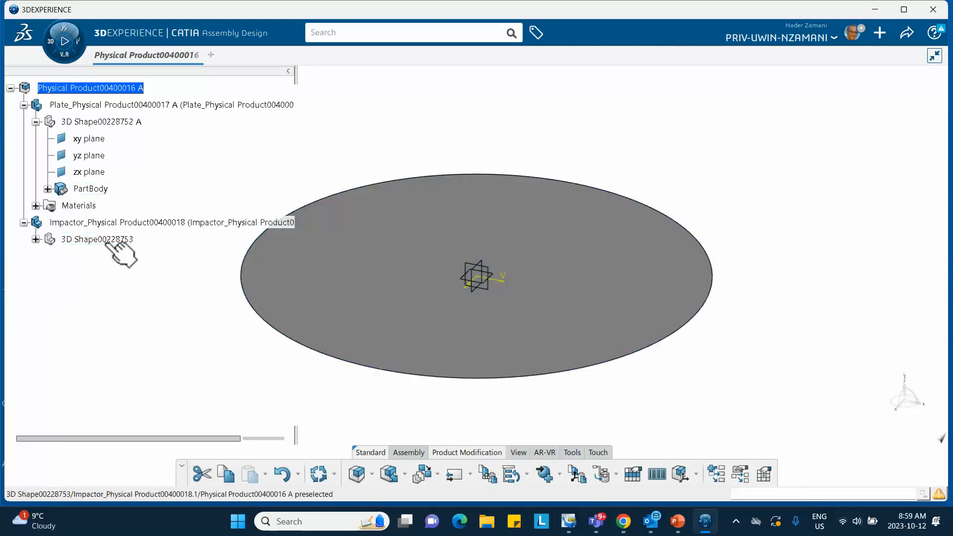
# - Expand the impactor's 3D Shape and activate it for editing in Generative Shape Design
pyautogui.click(36, 240)
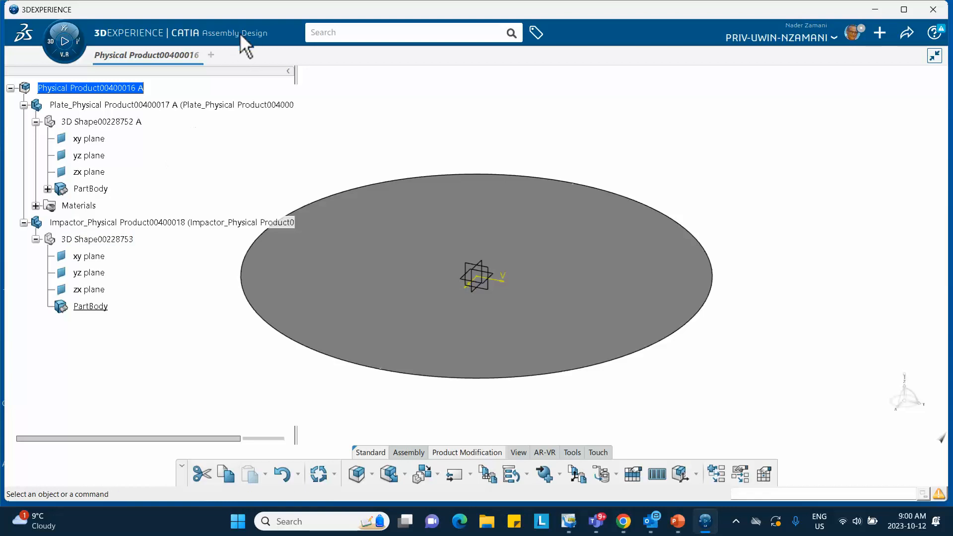
pyautogui.click(115, 240)
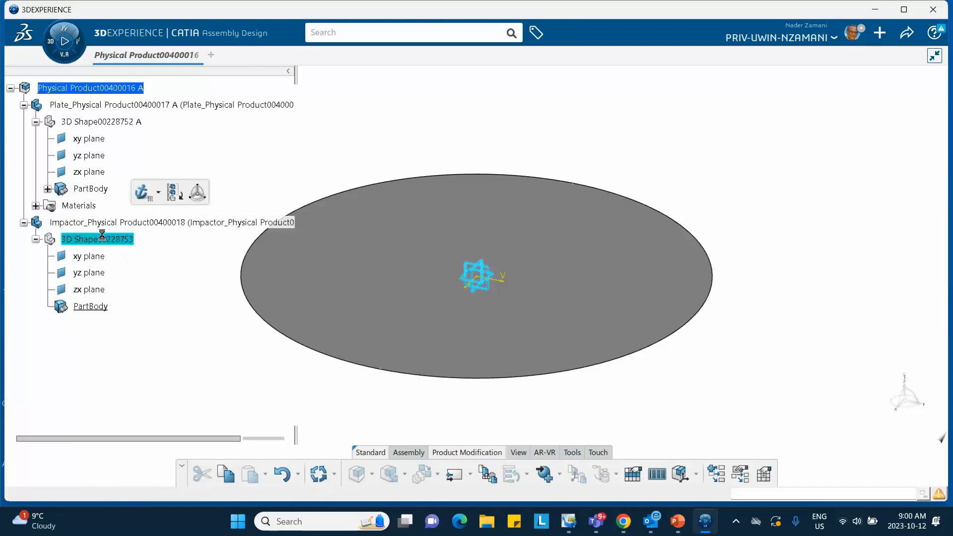
pyautogui.doubleClick(102, 238)
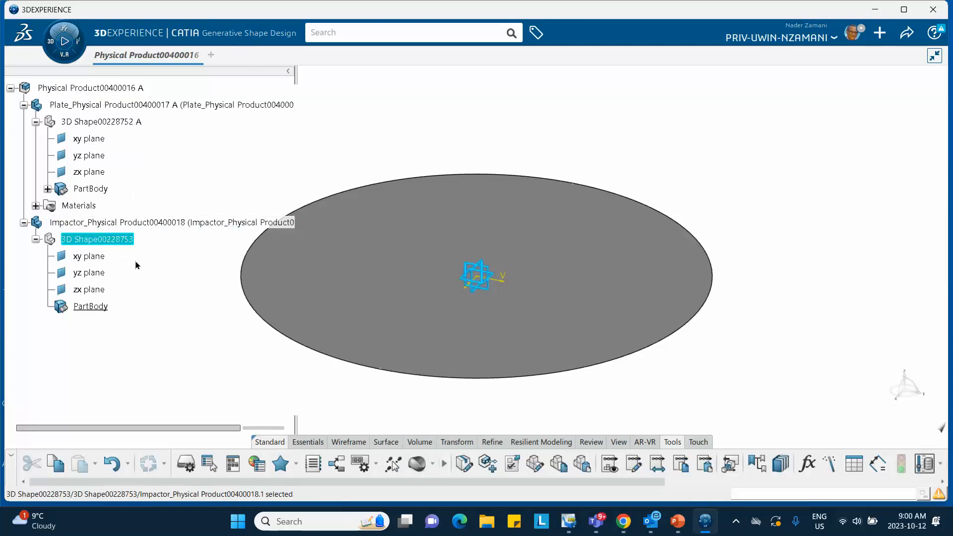
# - Create a reference plane in the impactor part offset 2.5 mm from its xy plane
pyautogui.click(305, 441)
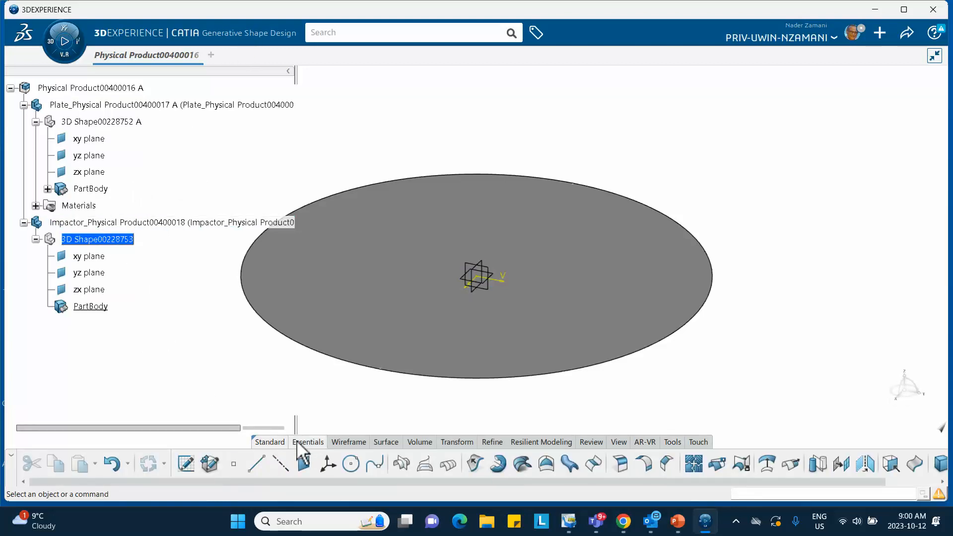
pyautogui.click(305, 465)
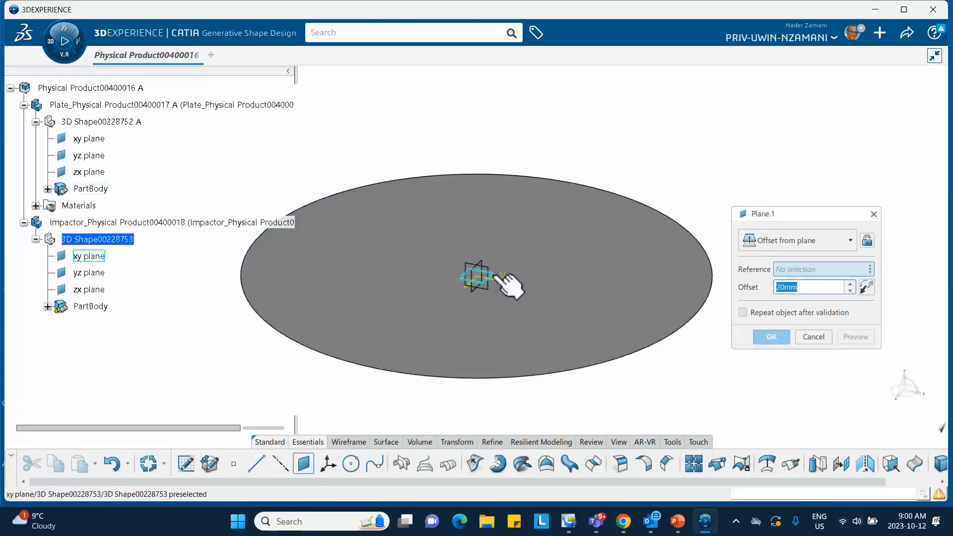
pyautogui.click(511, 283)
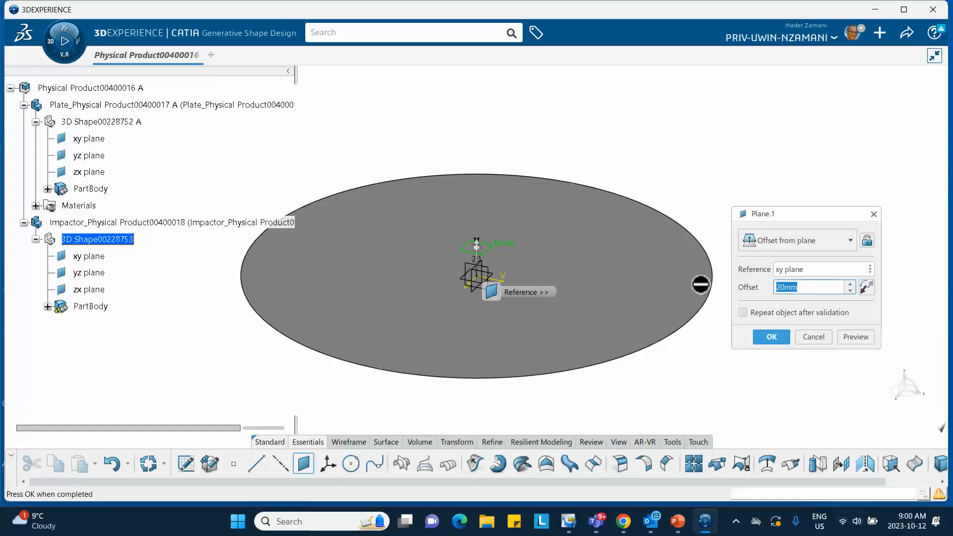
pyautogui.write('2.5')
pyautogui.click(771, 337)
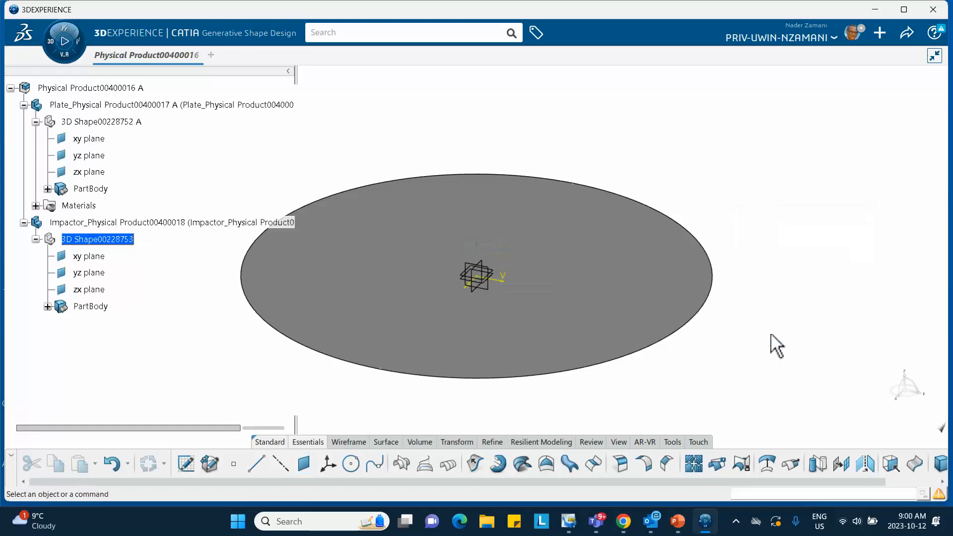
# - Sketch a circle about 34 mm in radius, centred near the origin, on the new offset plane
pyautogui.click(48, 307)
pyautogui.click(102, 323)
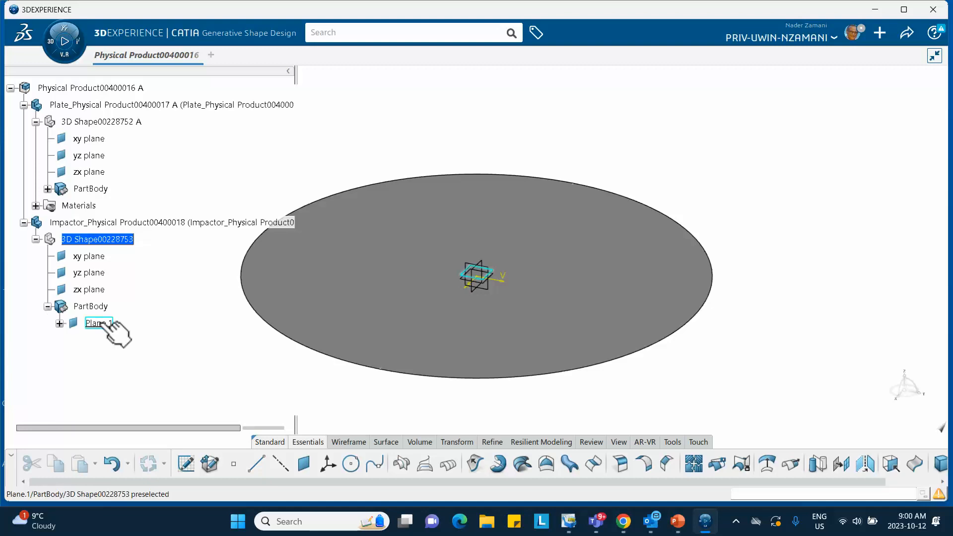
pyautogui.click(187, 462)
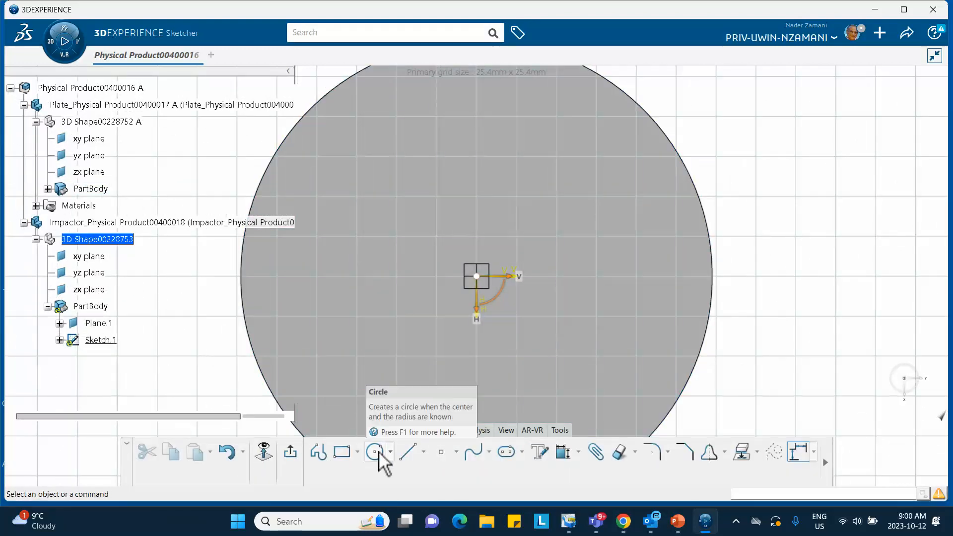
pyautogui.click(375, 451)
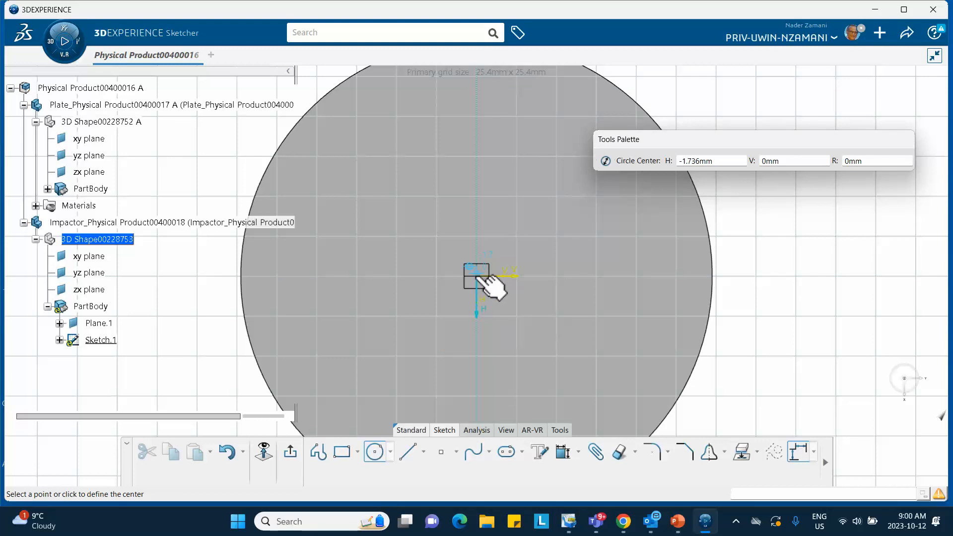
pyautogui.click(476, 276)
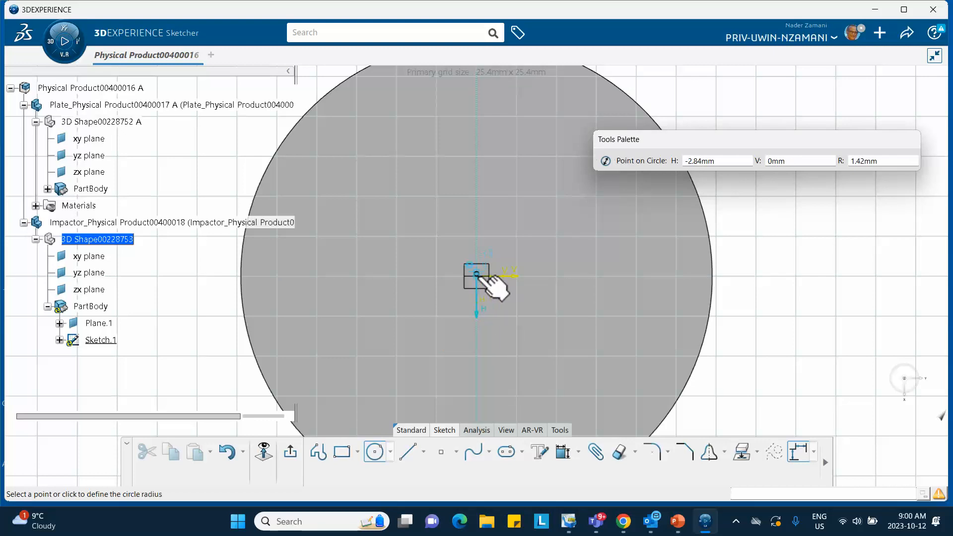
pyautogui.click(514, 321)
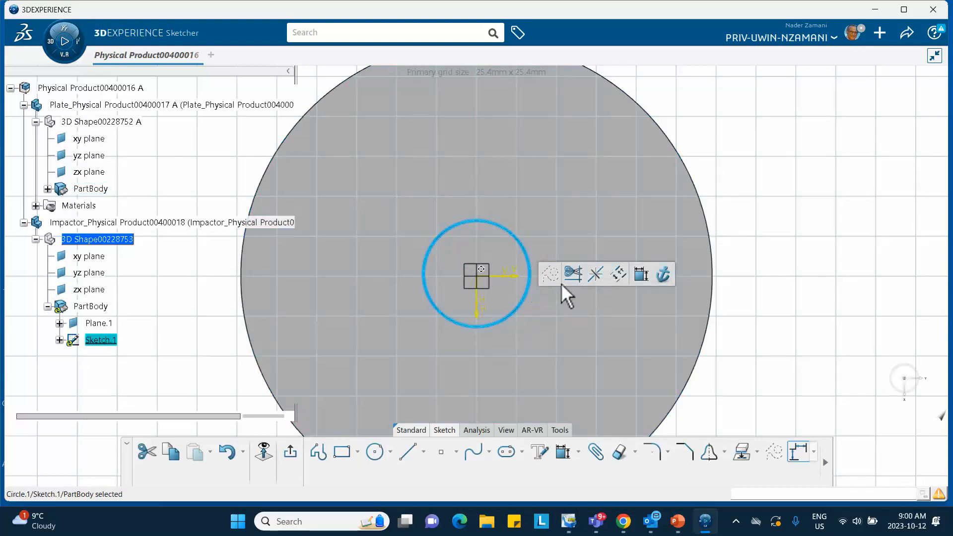
# - Add a radius dimension to the sketched circle and set it to 20 mm
pyautogui.click(641, 274)
pyautogui.click(611, 256)
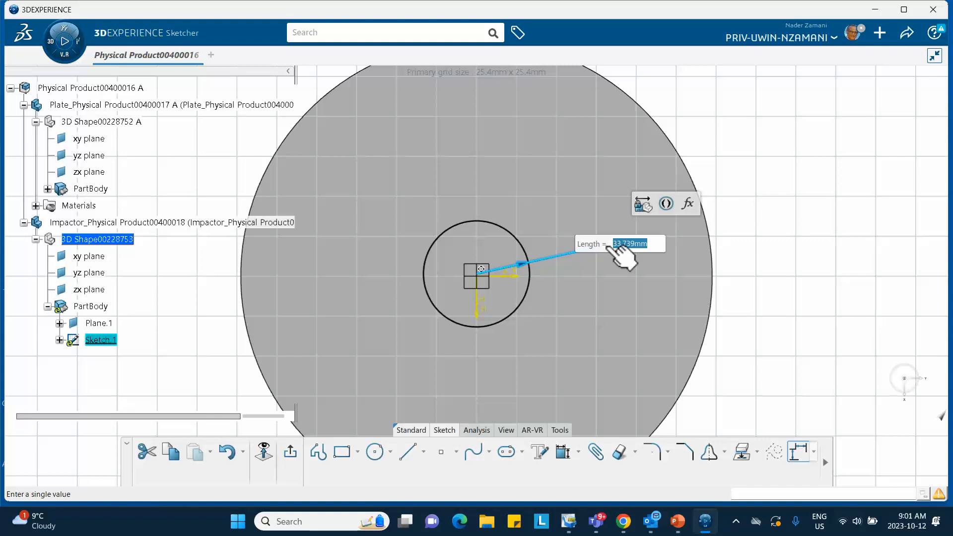
pyautogui.write('20mm')
pyautogui.press('Return')
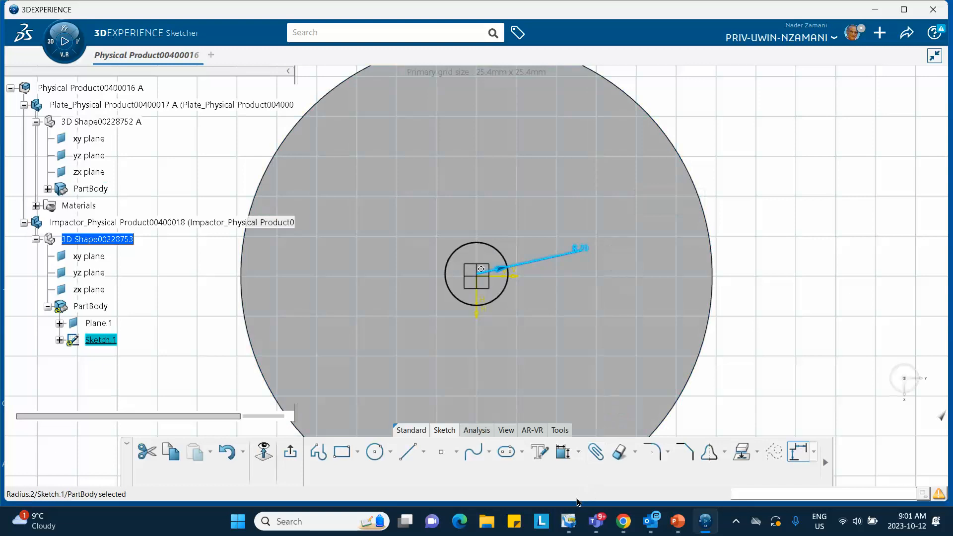
# - Switch to PowerPoint, check the steel cylinder's dimensions on slide 2, and return to the sketch in 3DEXPERIENCE
pyautogui.click(678, 522)
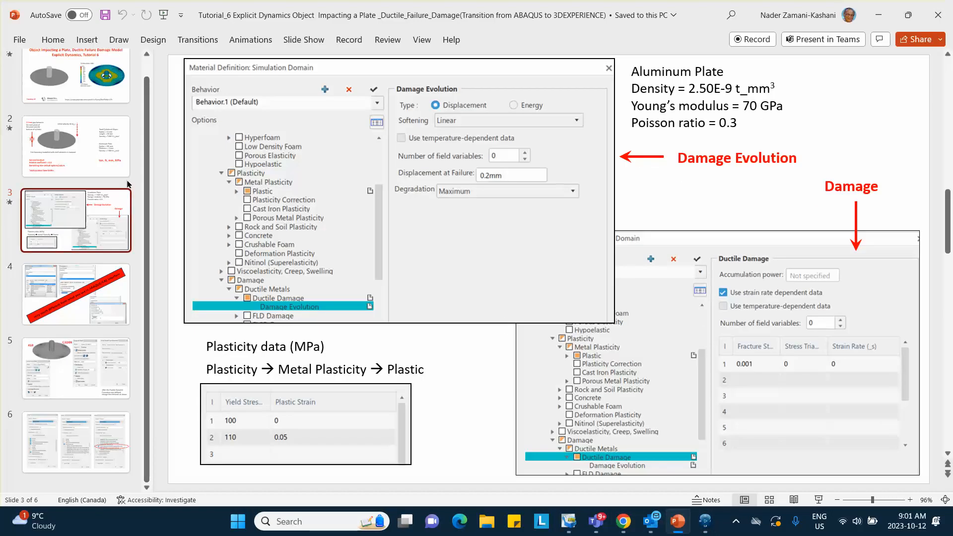
pyautogui.click(76, 147)
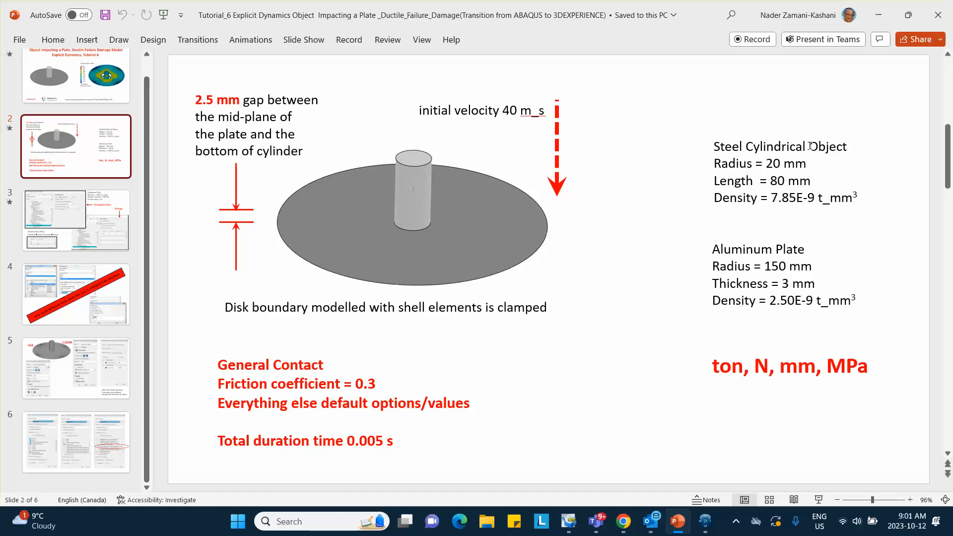
pyautogui.click(704, 522)
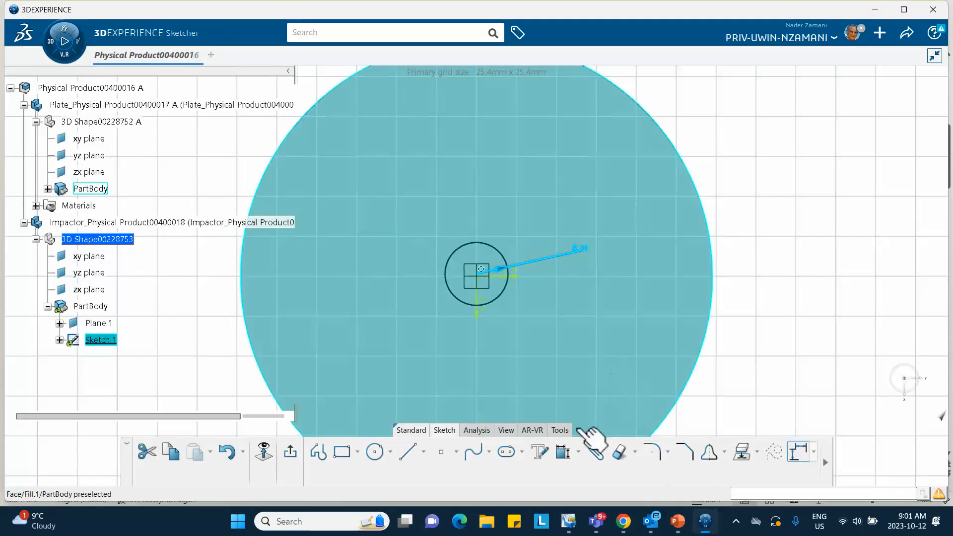
# - Exit the circle sketch and switch to the Part Design app
pyautogui.click(290, 452)
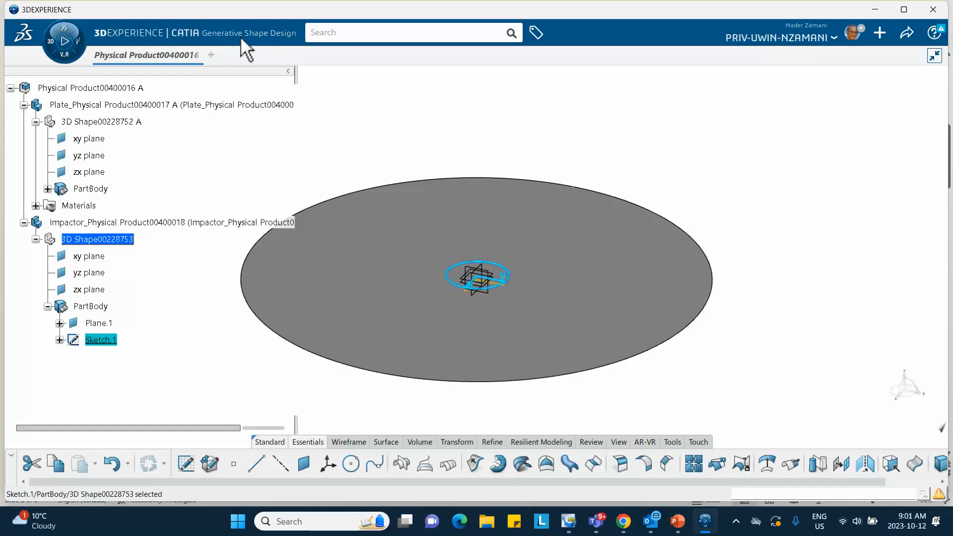
pyautogui.click(60, 47)
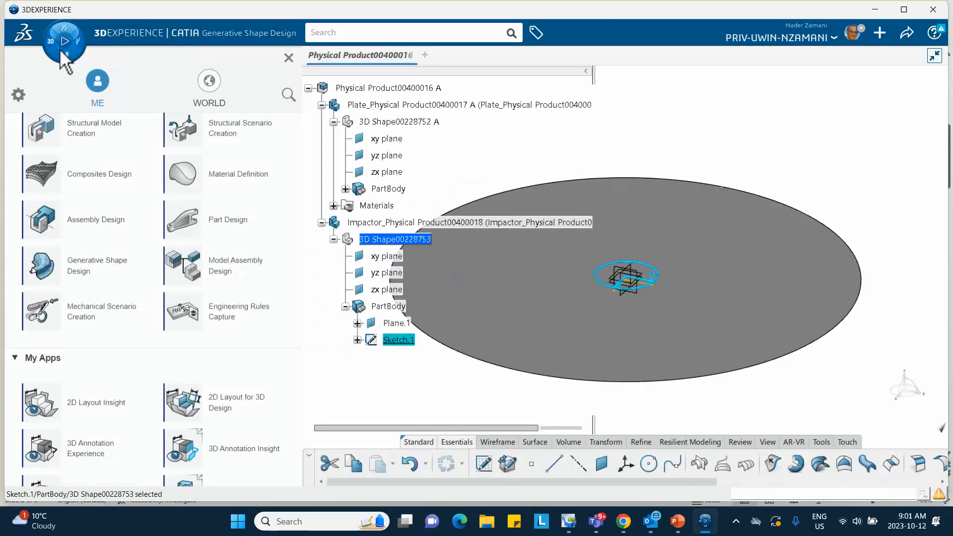
pyautogui.click(213, 228)
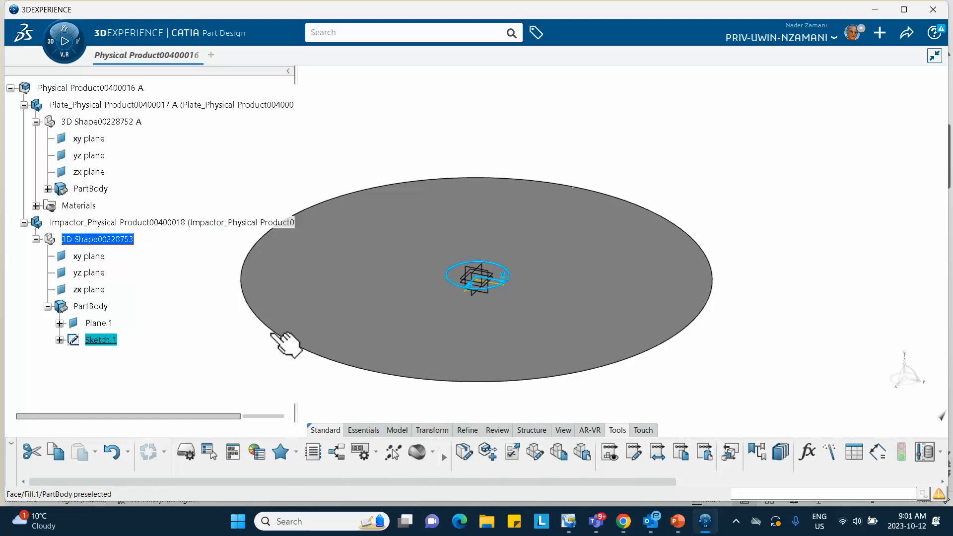
# - Pad the circle sketch to a length of 80 mm to form the impactor cylinder
pyautogui.click(358, 428)
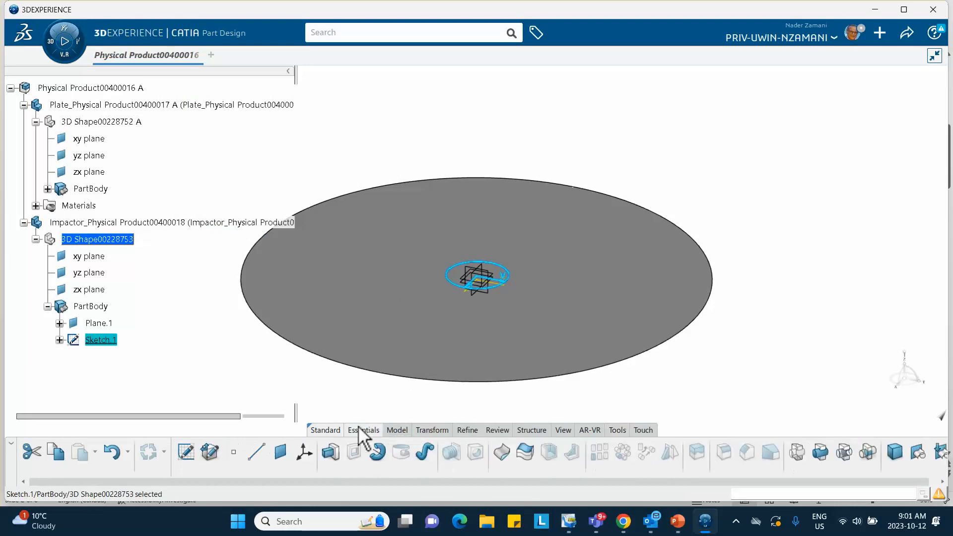
pyautogui.click(331, 453)
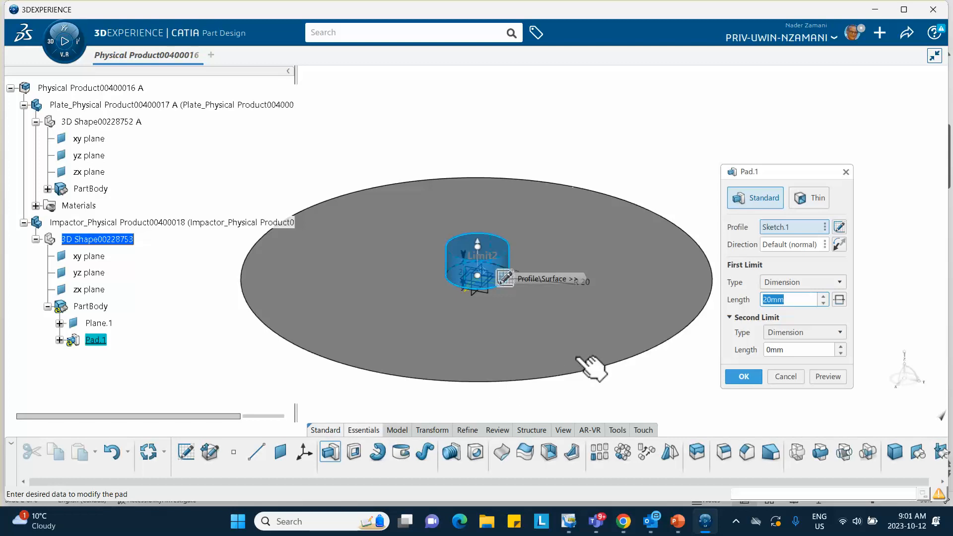
pyautogui.write('60')
pyautogui.press('Return')
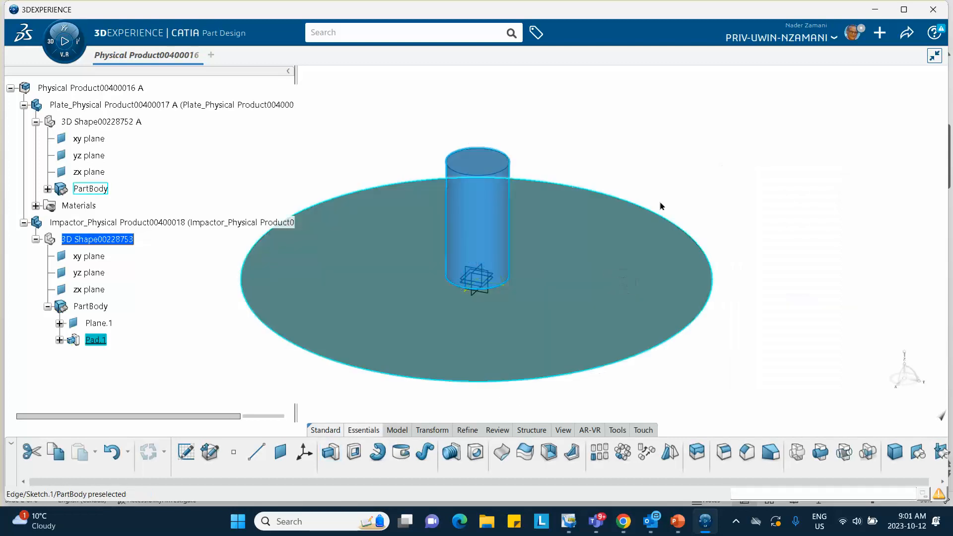
# - Create a core material named Steel_October_12_2023 with a Simulation Domain
pyautogui.scroll(-3, 152, 313)
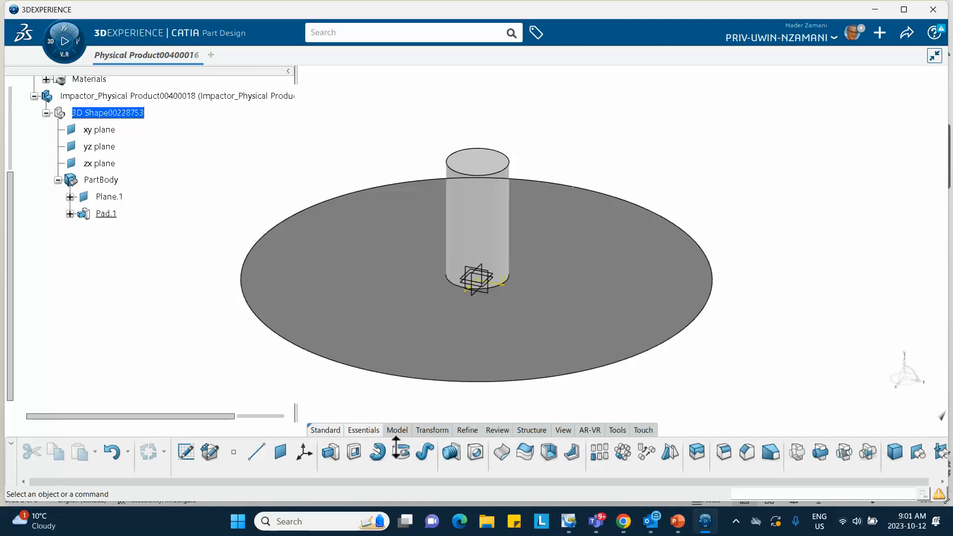
pyautogui.click(615, 429)
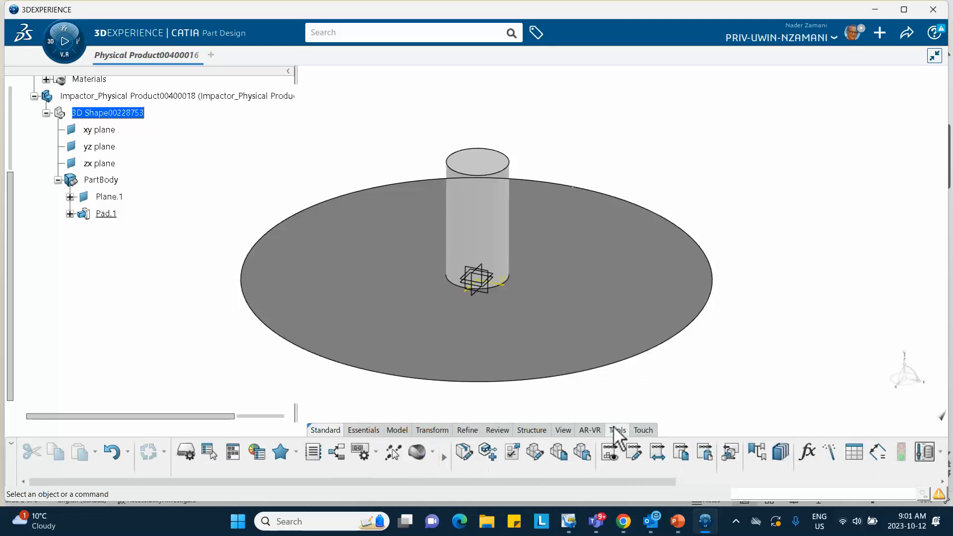
pyautogui.click(432, 452)
pyautogui.click(449, 404)
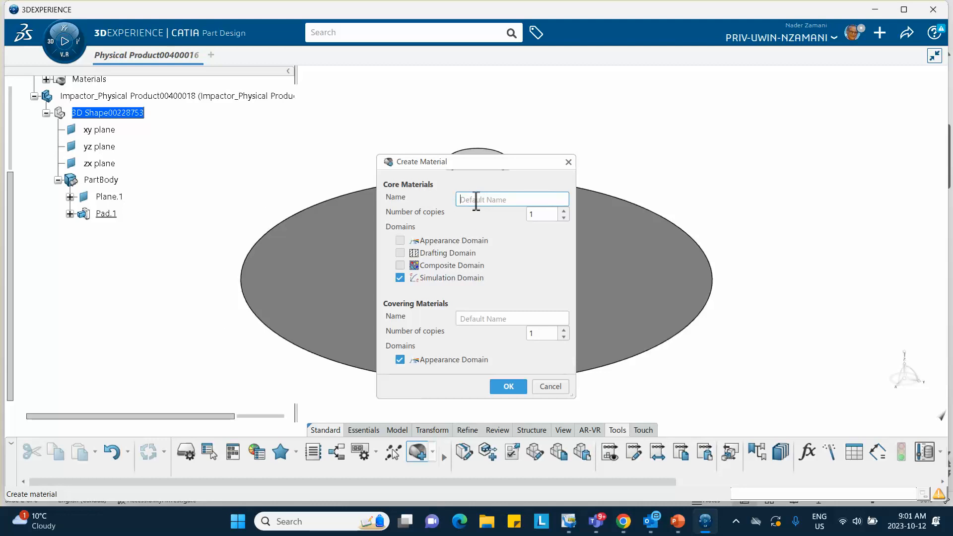
pyautogui.write('Steel_October_12_2023')
pyautogui.click(513, 390)
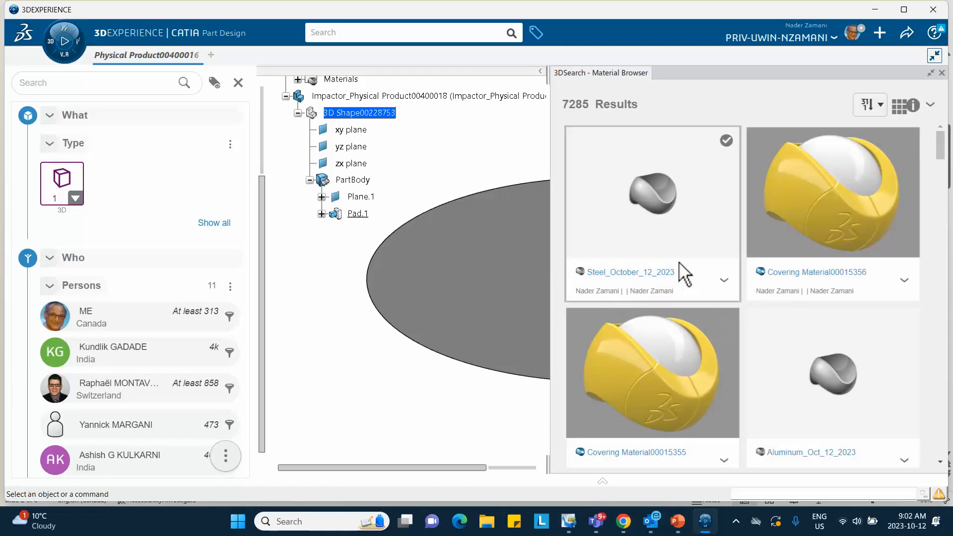
# - Apply the Steel_October_12_2023 material to the impactor part and close the material browser
pyautogui.click(726, 282)
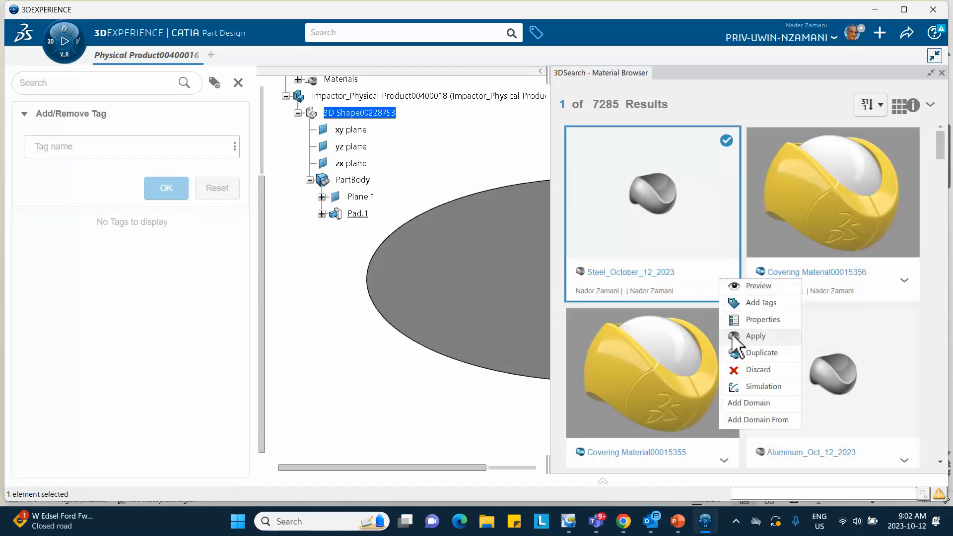
pyautogui.click(733, 336)
pyautogui.click(942, 72)
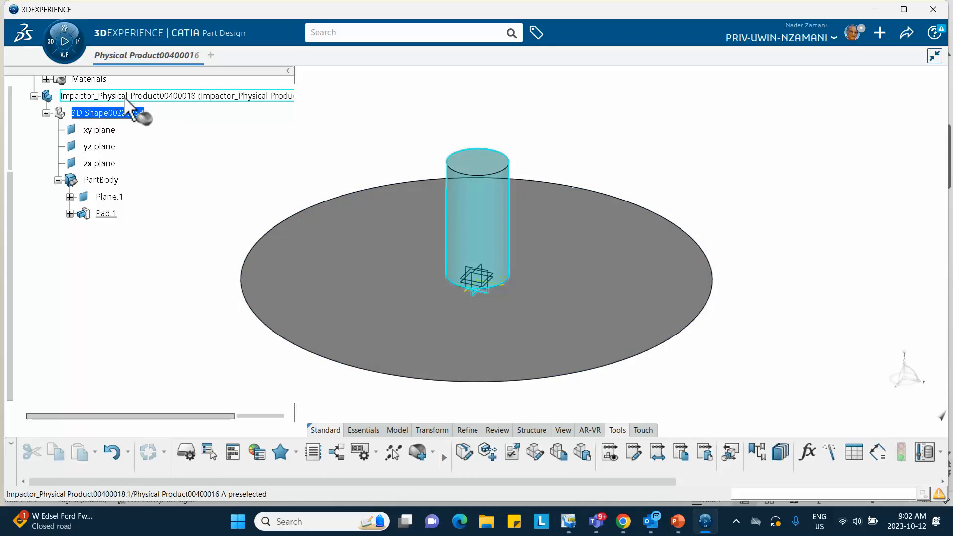
pyautogui.click(121, 97)
pyautogui.click(378, 119)
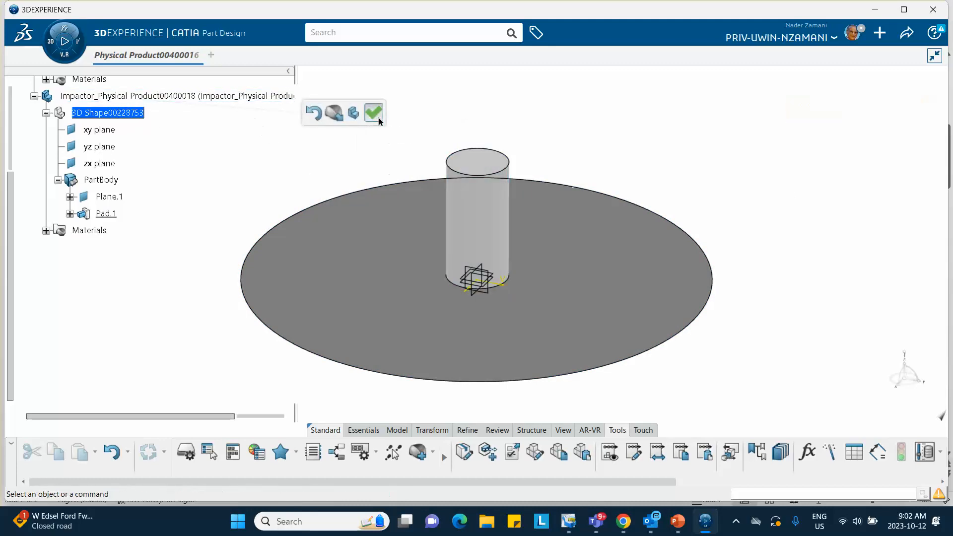
# - Expand the impactor's Materials node and open the steel's Material Simulation Domain for editing
pyautogui.click(46, 230)
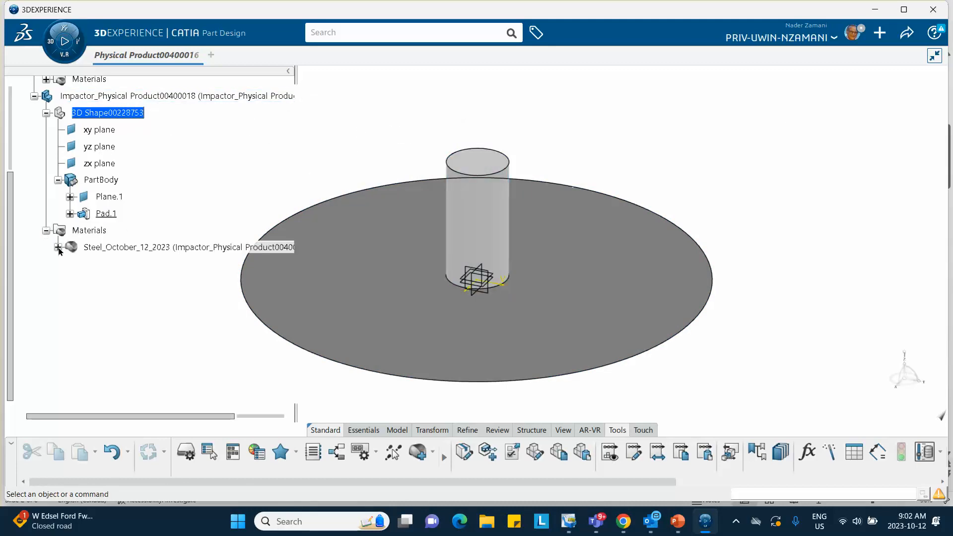
pyautogui.click(58, 247)
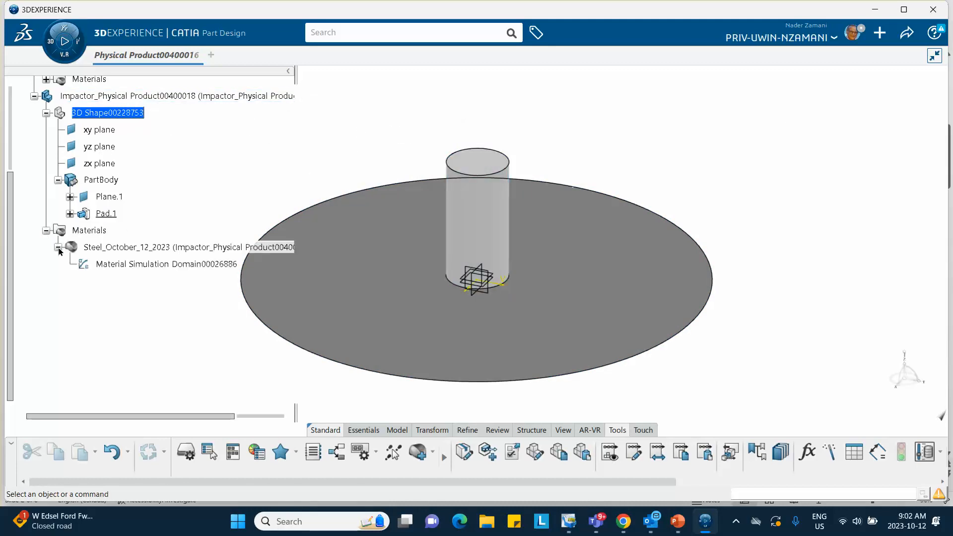
pyautogui.click(119, 265)
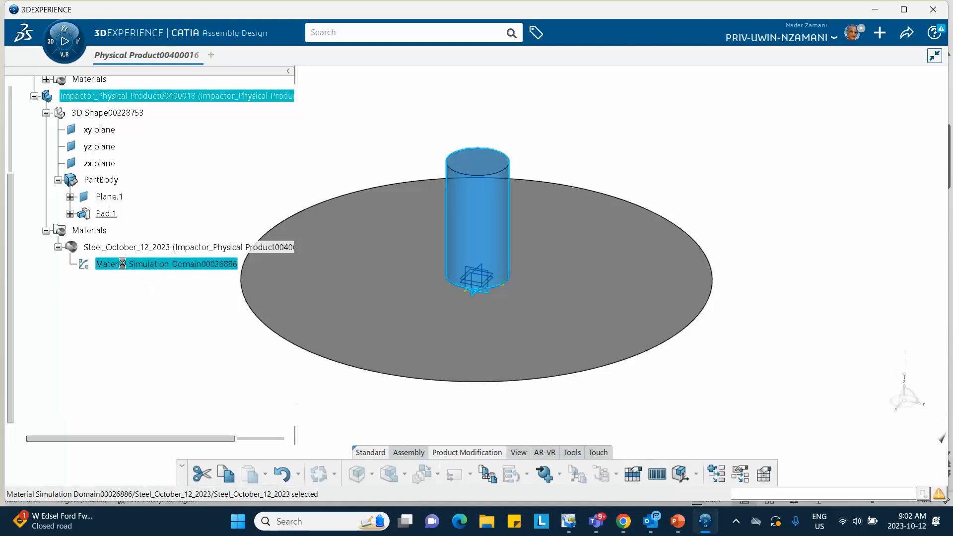
pyautogui.doubleClick(131, 263)
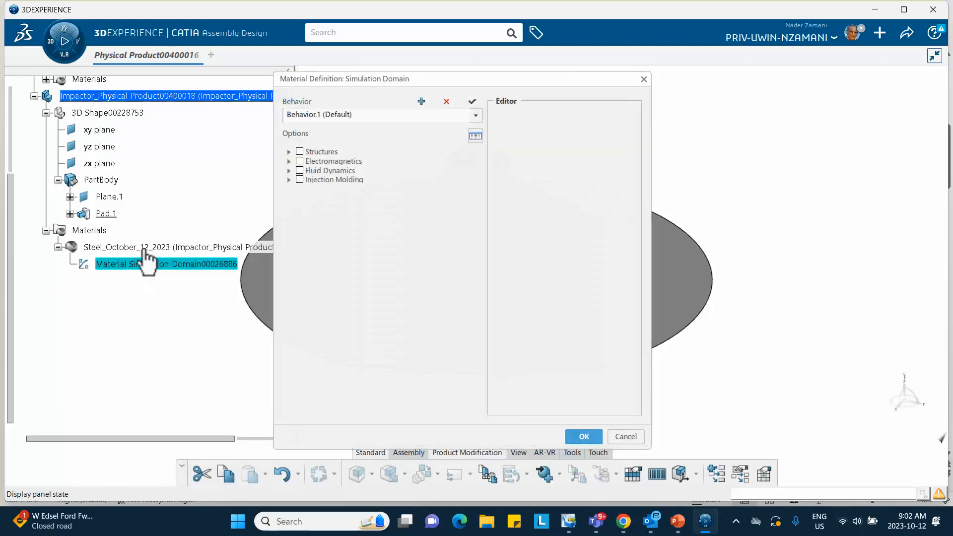
# - Enable Density among the structural general options and set it to 7850 kg_m3
pyautogui.click(290, 152)
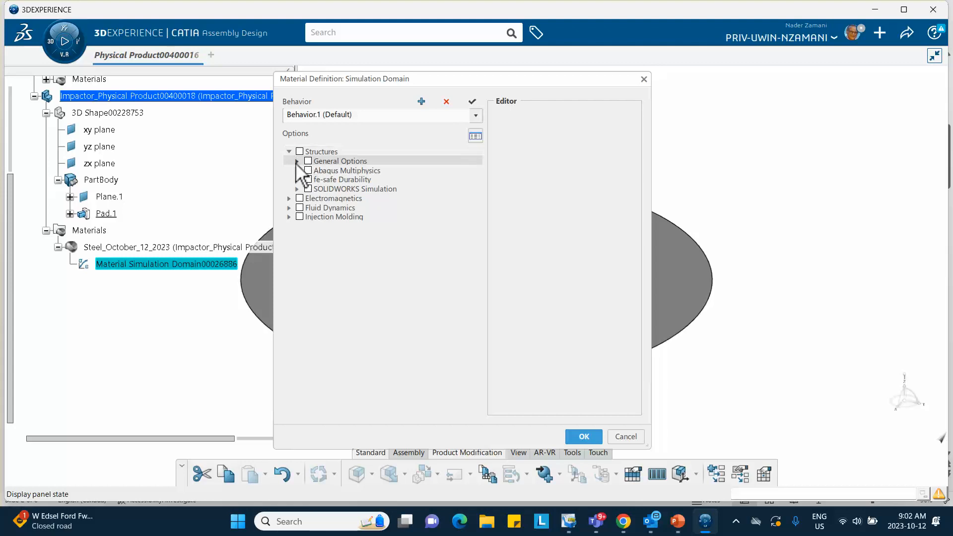
pyautogui.click(297, 161)
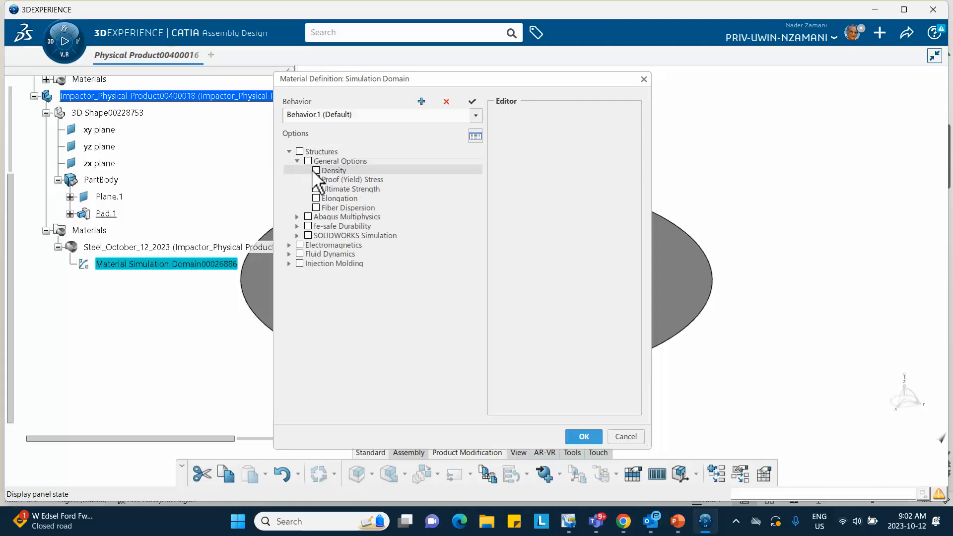
pyautogui.click(316, 170)
pyautogui.doubleClick(531, 156)
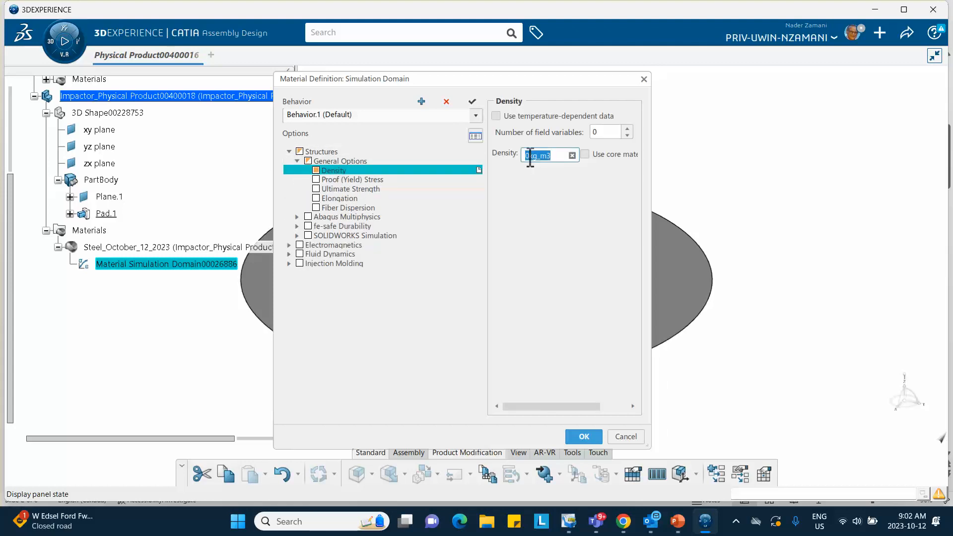
pyautogui.click(530, 156)
pyautogui.press('BackSpace')
pyautogui.write('7850')
pyautogui.click(546, 204)
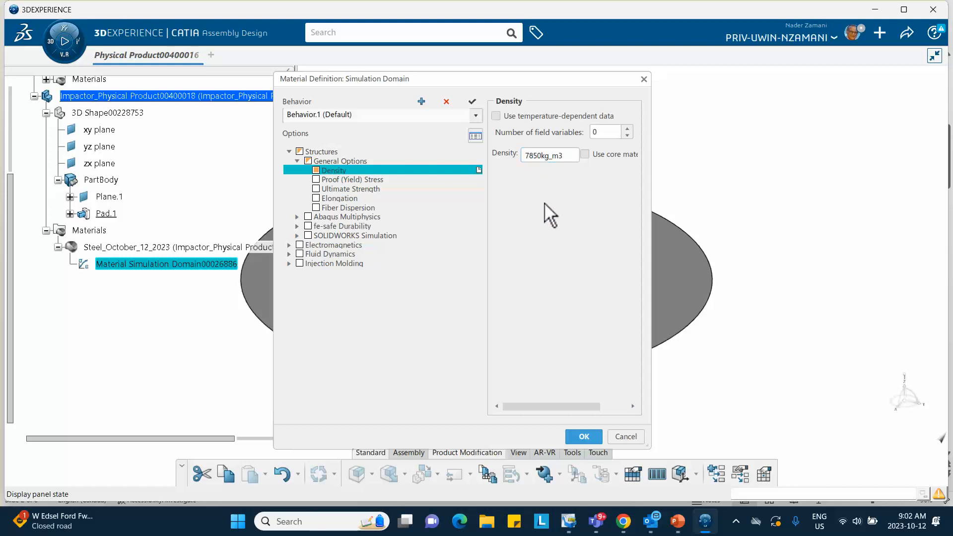
# - Enable isotropic Elastic behavior under the Abaqus Multiphysics mechanical options and set the steel's Young's modulus to 210000 MPa
pyautogui.click(297, 217)
pyautogui.click(305, 227)
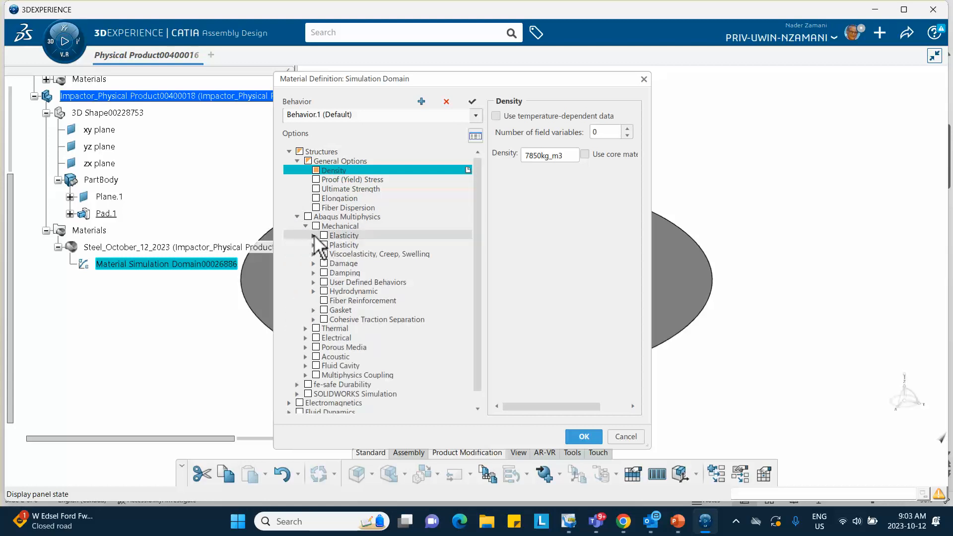
pyautogui.click(314, 236)
pyautogui.click(343, 245)
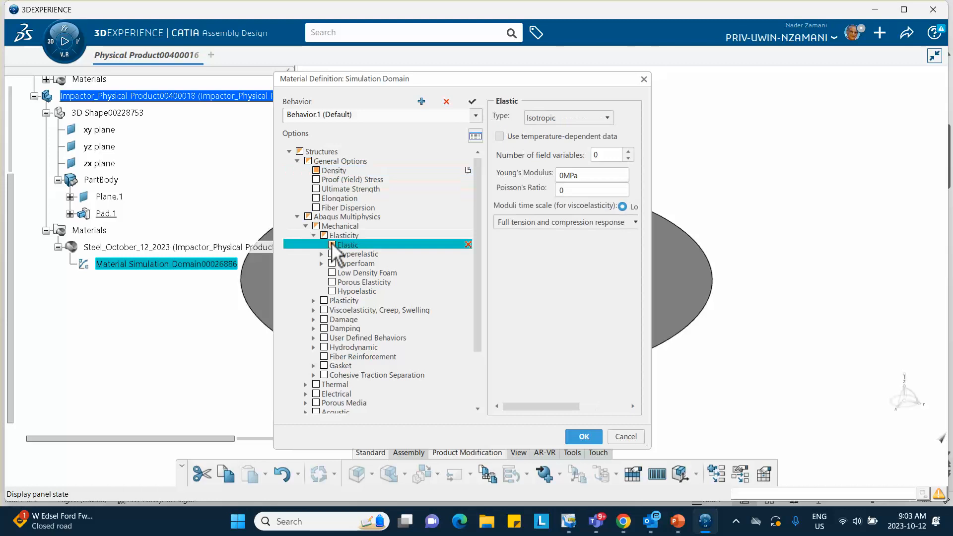
pyautogui.doubleClick(562, 175)
pyautogui.moveTo(559, 175); pyautogui.dragTo(565, 175)
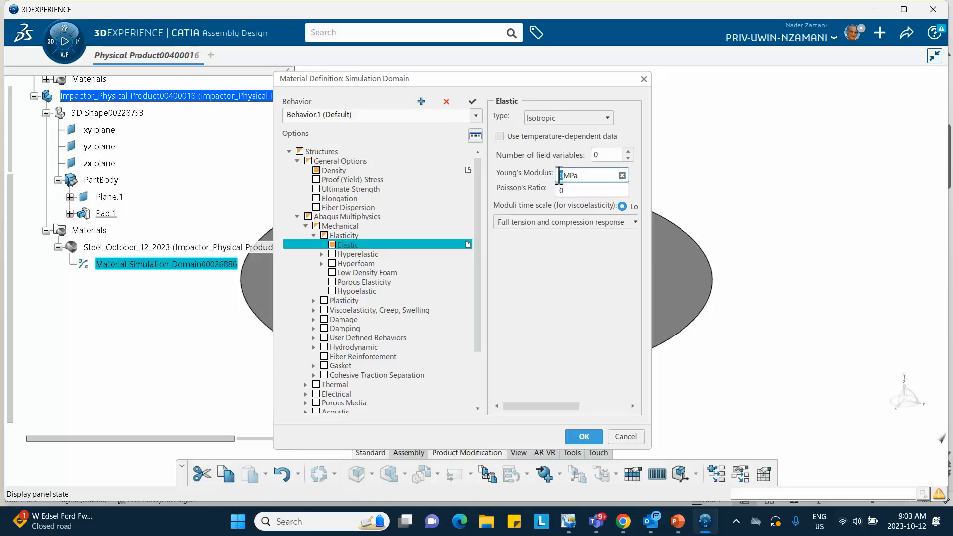
pyautogui.write('10')
pyautogui.press('Delete')
pyautogui.write('G')
# - Set the steel's Poisson's ratio to 0.3 and confirm the material definition
pyautogui.click(579, 192)
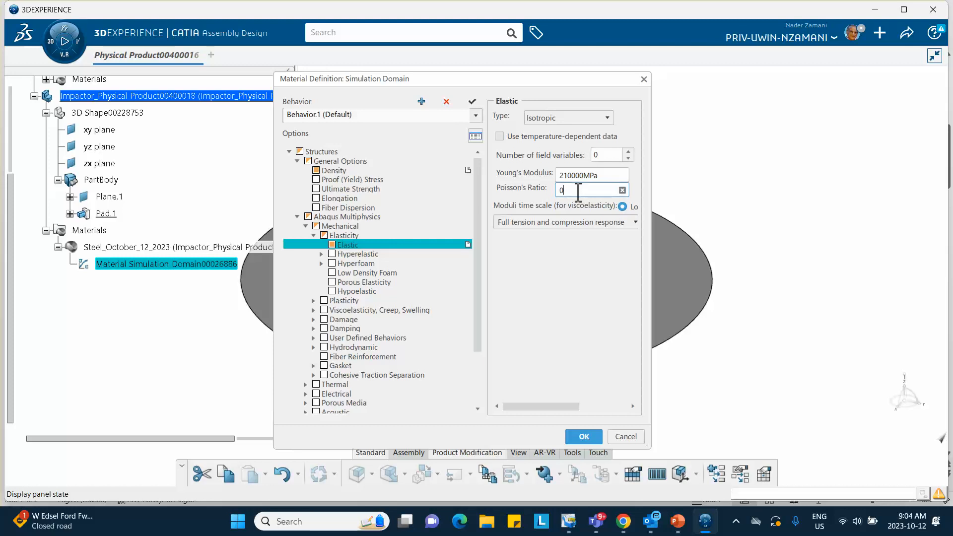
pyautogui.write('.3')
pyautogui.click(577, 437)
# - Clear the tree selection and save the assembly
pyautogui.click(207, 353)
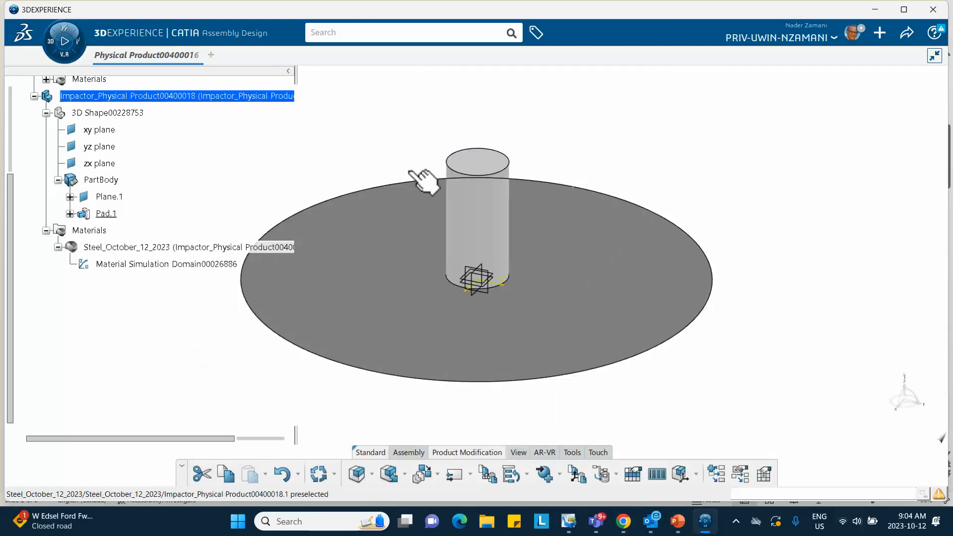
pyautogui.click(907, 32)
pyautogui.click(840, 56)
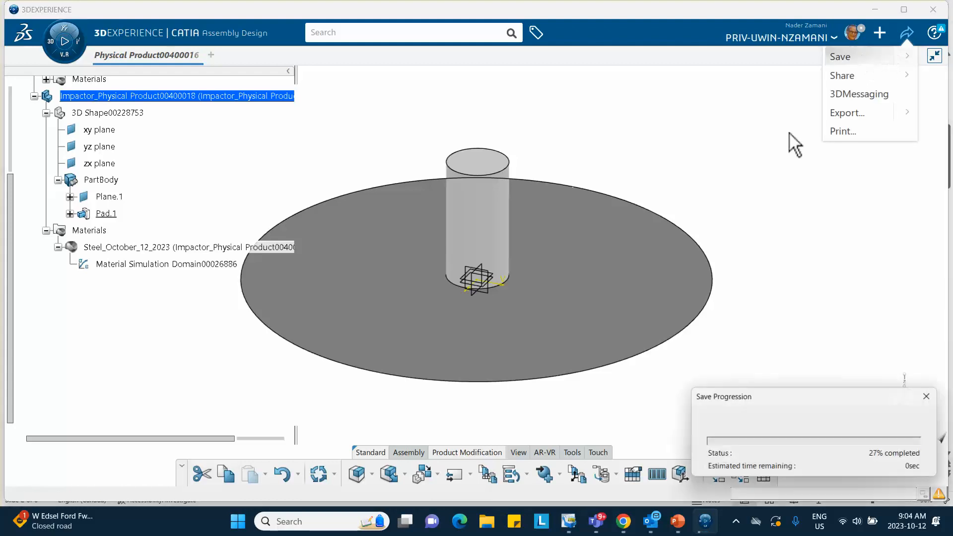
# - Examine the impactor's position relative to the plate from the side and from above
pyautogui.rightClick(482, 346)
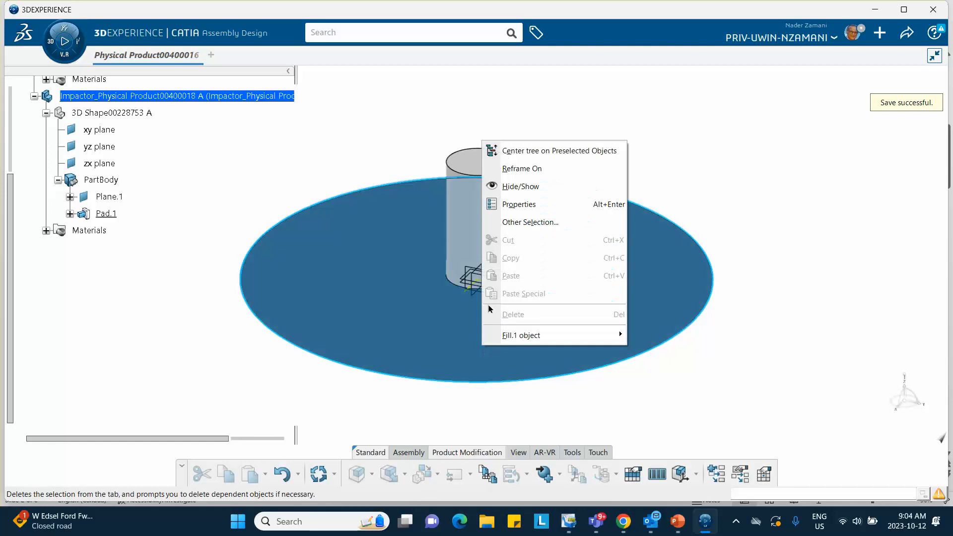
pyautogui.click(193, 317)
pyautogui.moveTo(258, 329); pyautogui.dragTo(545, 353, button='middle')
pyautogui.rightClick(430, 358)
pyautogui.click(322, 286)
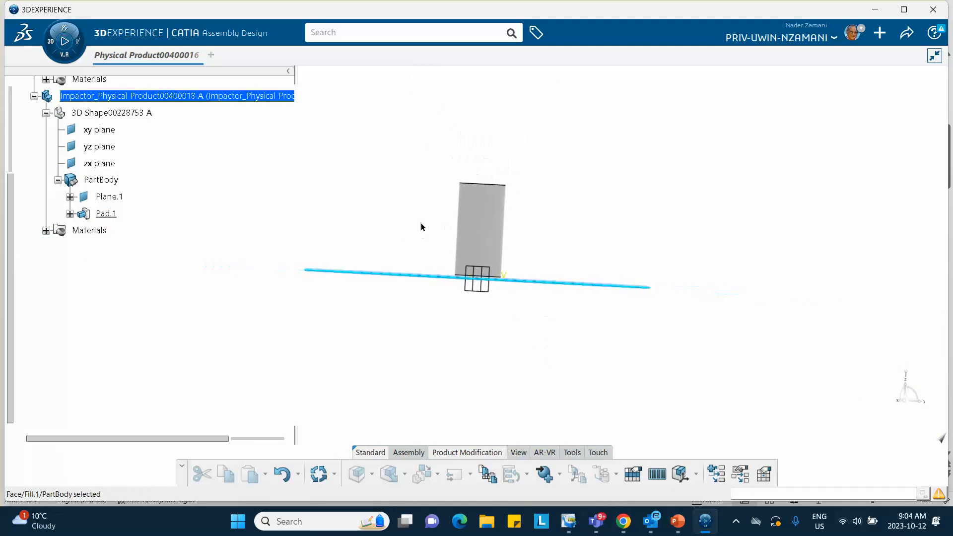
pyautogui.moveTo(436, 228); pyautogui.dragTo(484, 298, button='middle')
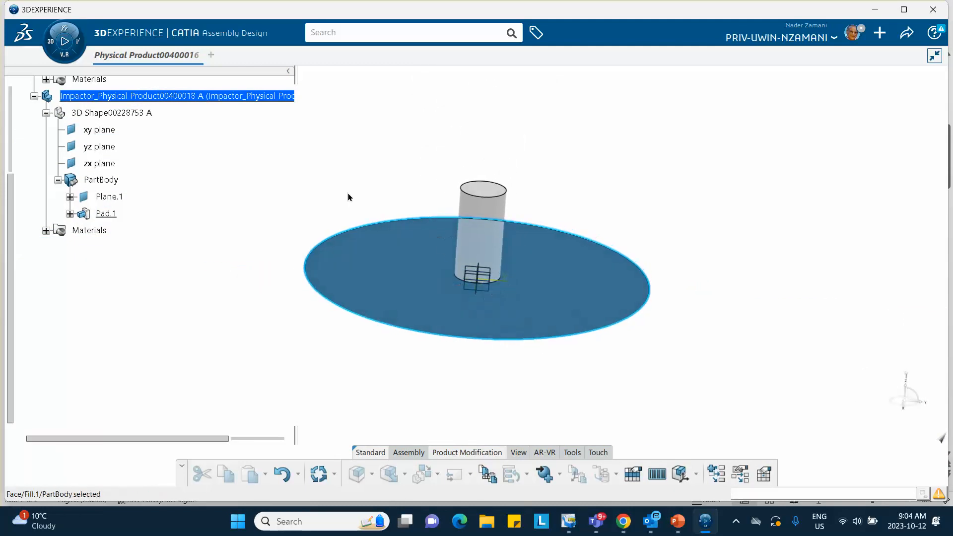
pyautogui.moveTo(348, 207); pyautogui.dragTo(351, 209, button='middle')
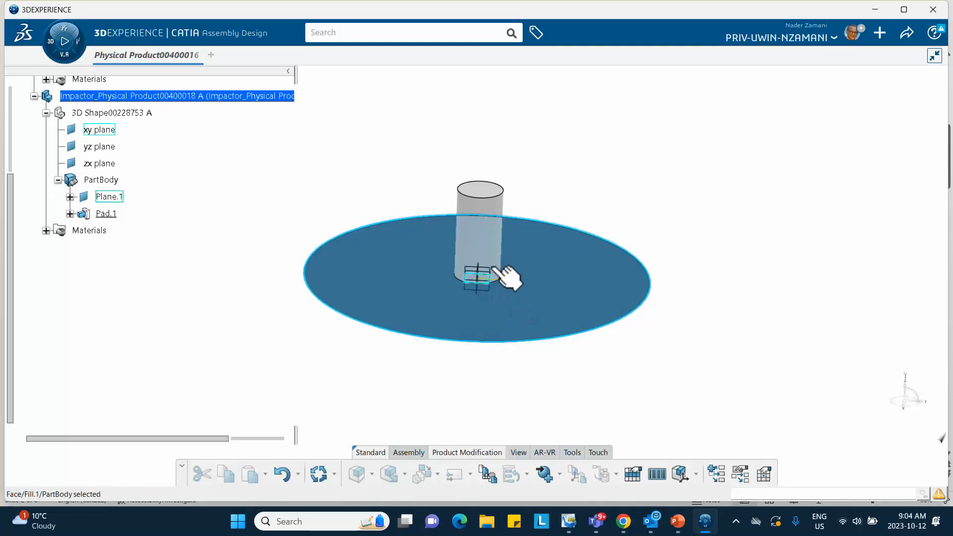
pyautogui.click(510, 287)
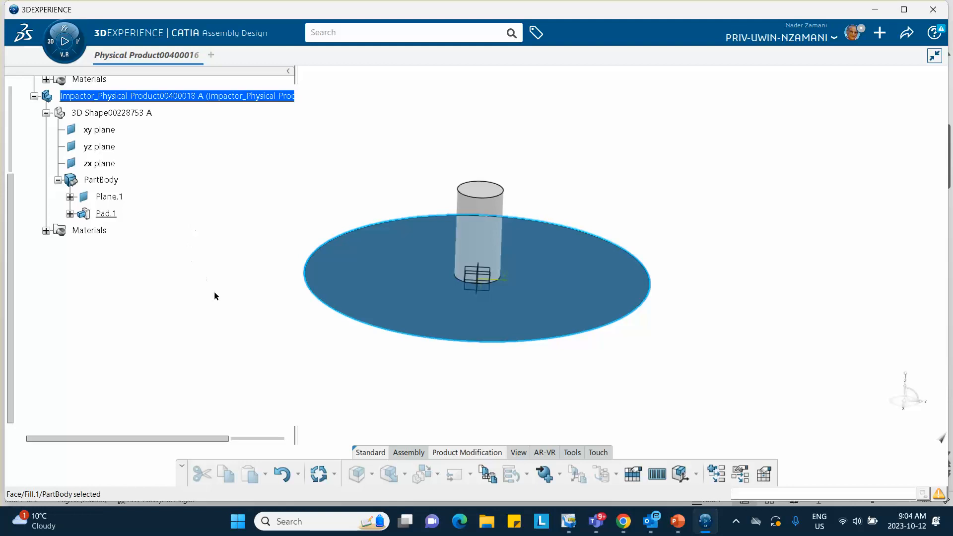
# - Make the root product, Physical Product00400016, the active object in the assembly tree
pyautogui.scroll(3, 201, 283)
pyautogui.scroll(3, 201, 281)
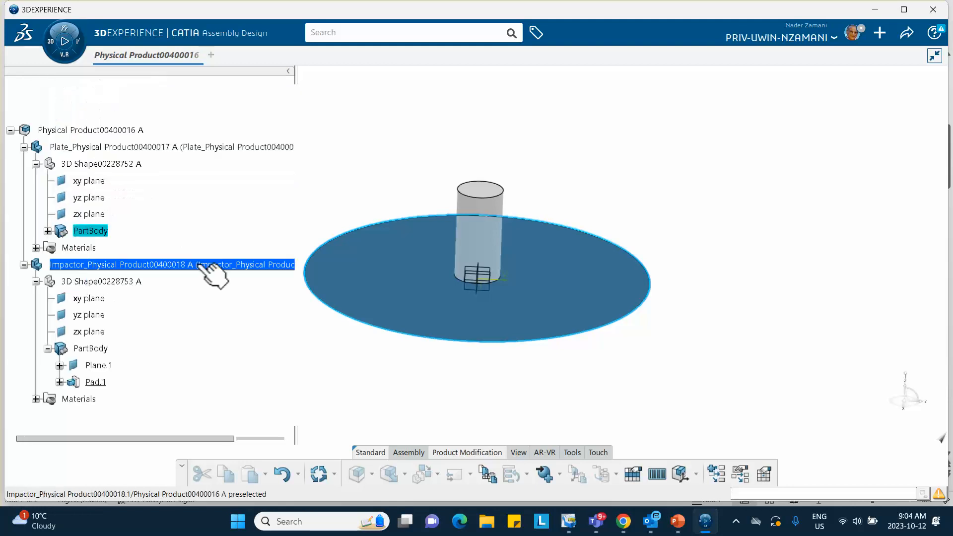
pyautogui.click(99, 132)
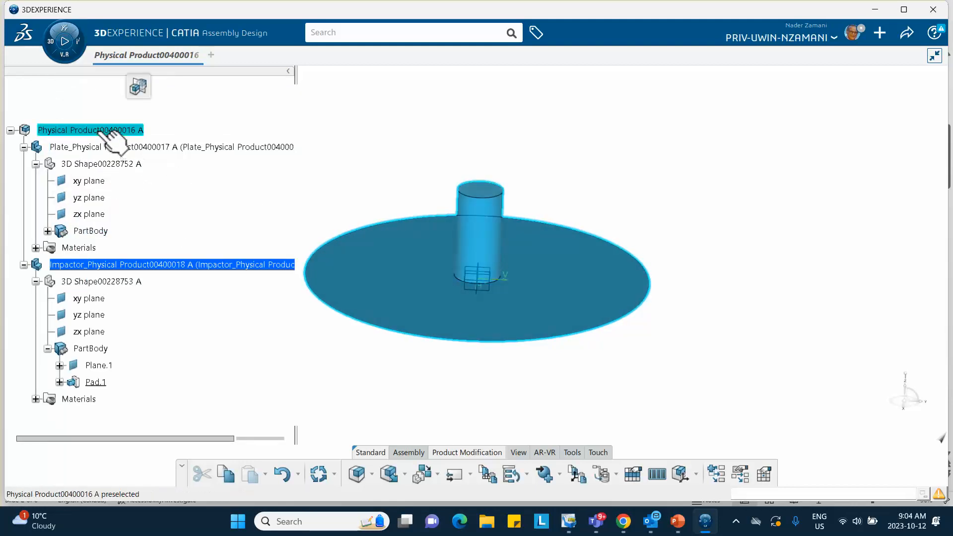
pyautogui.click(99, 131)
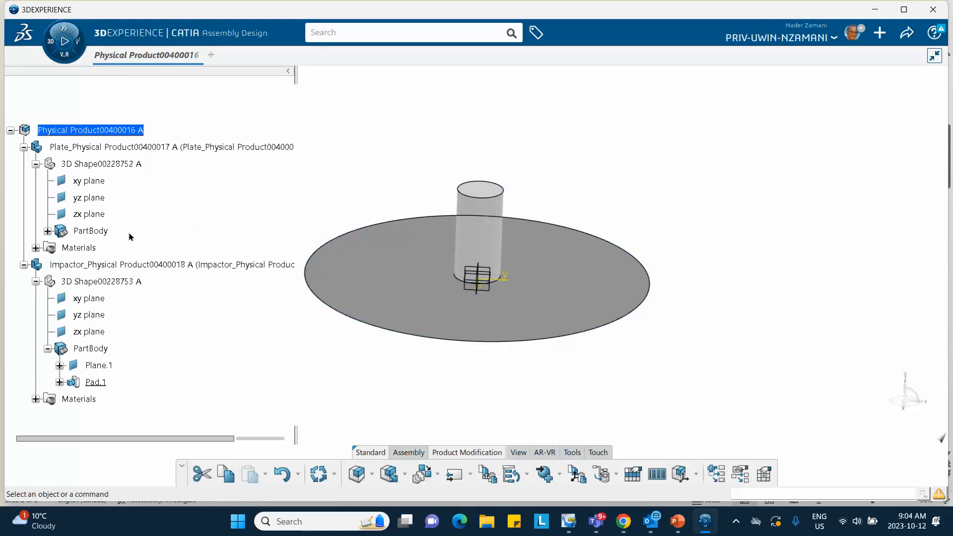
pyautogui.scroll(-1, 105, 208)
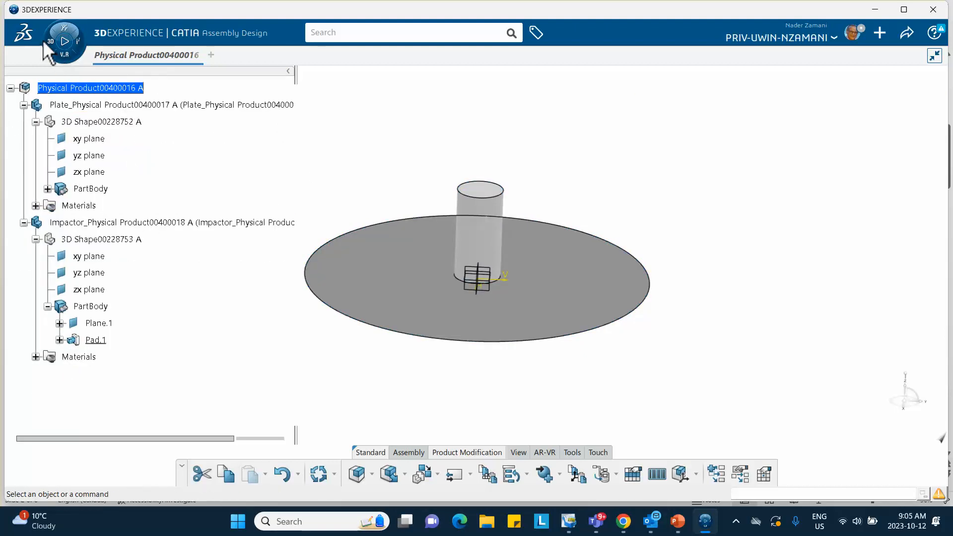
pyautogui.rightClick(82, 90)
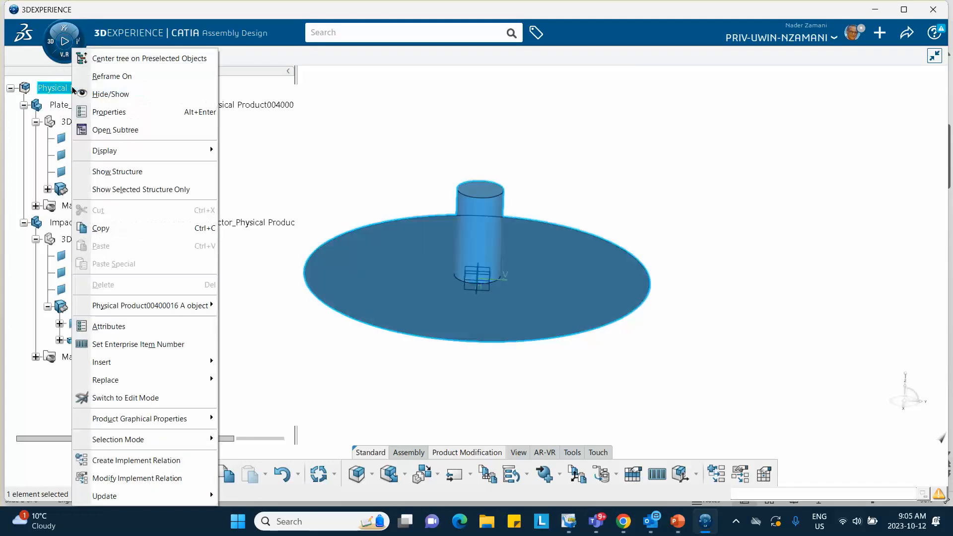
pyautogui.moveTo(133, 372)
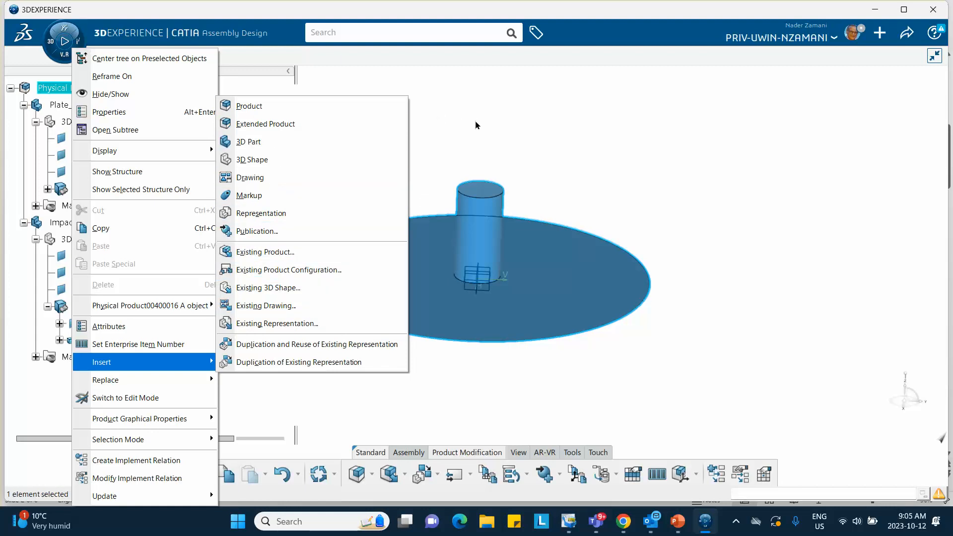
pyautogui.press('Escape')
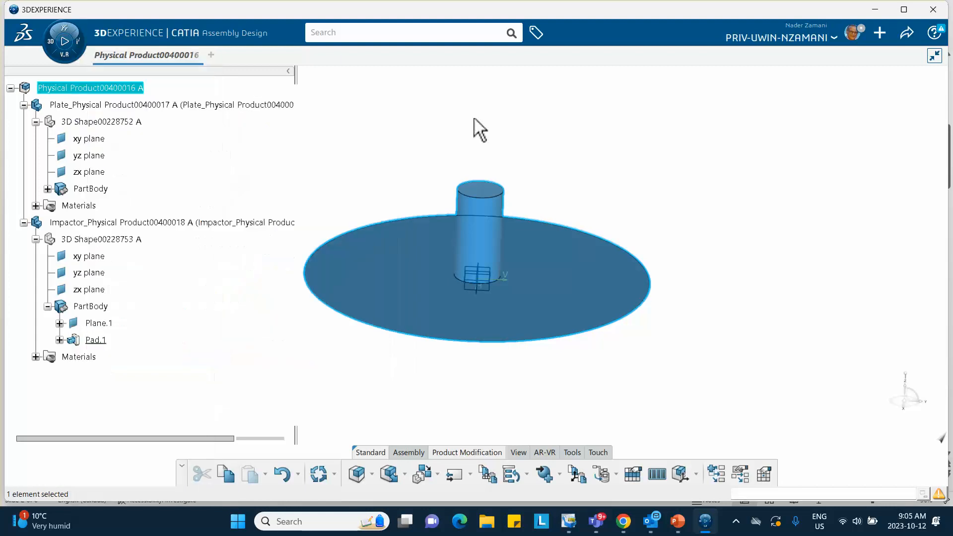
pyautogui.rightClick(106, 88)
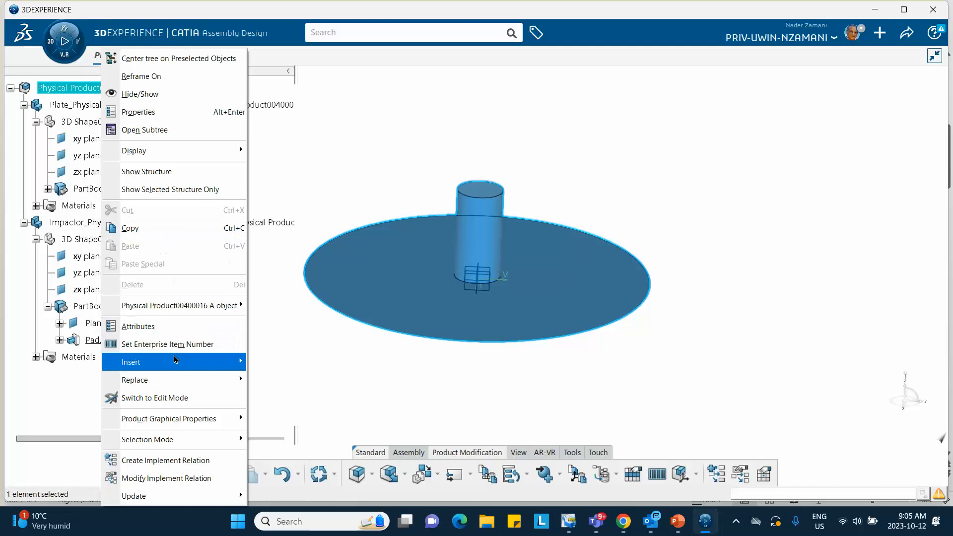
pyautogui.moveTo(174, 365)
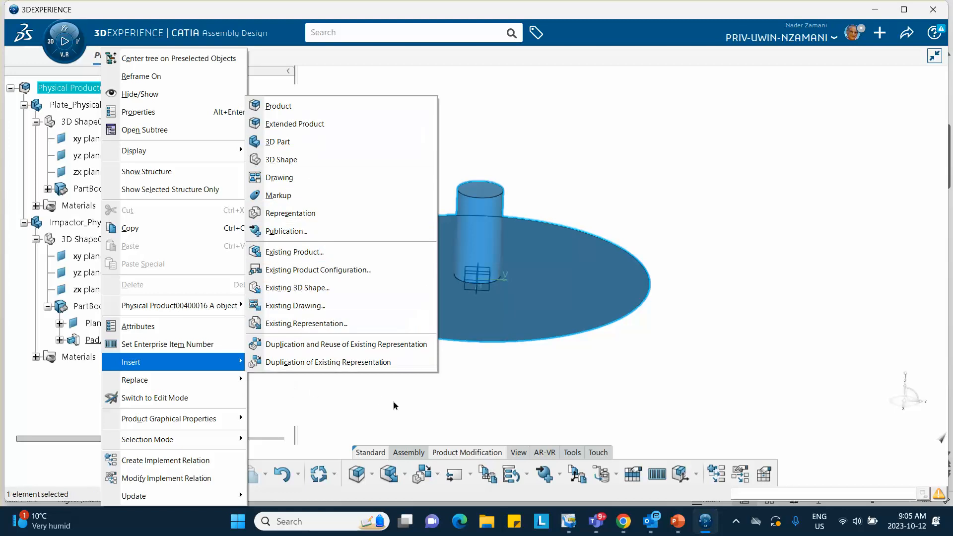
pyautogui.click(466, 128)
# - Switch to the Structural Model Creation app and create an Empty FEM for the root product
pyautogui.click(51, 42)
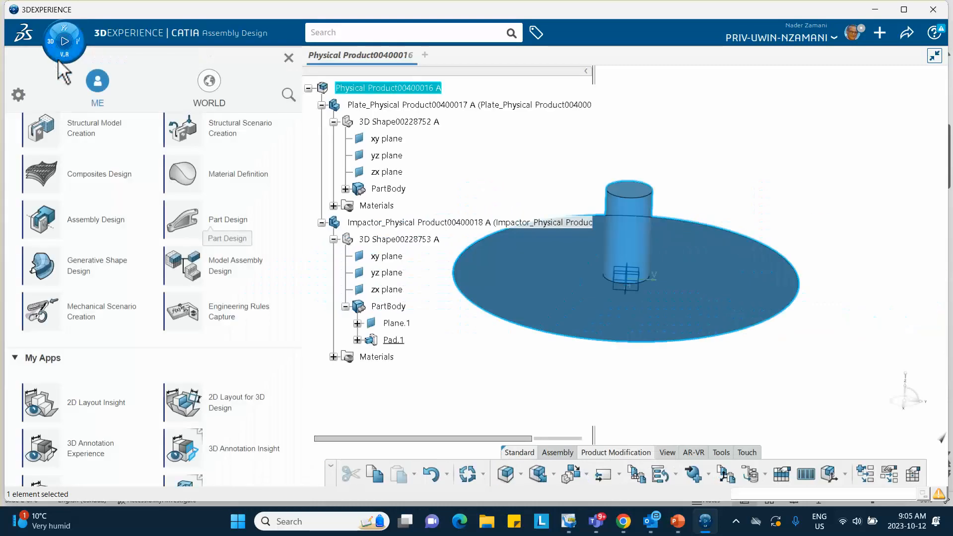
pyautogui.click(98, 133)
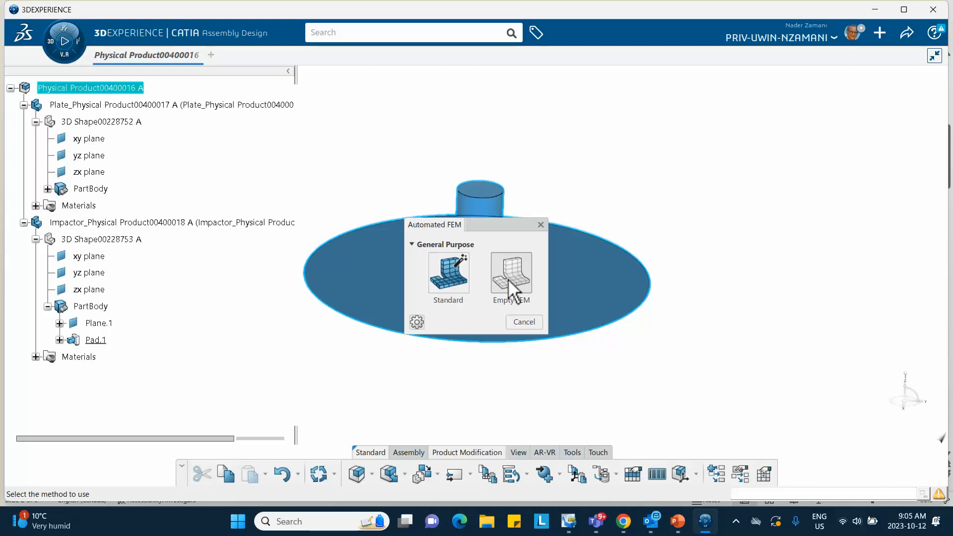
pyautogui.click(511, 284)
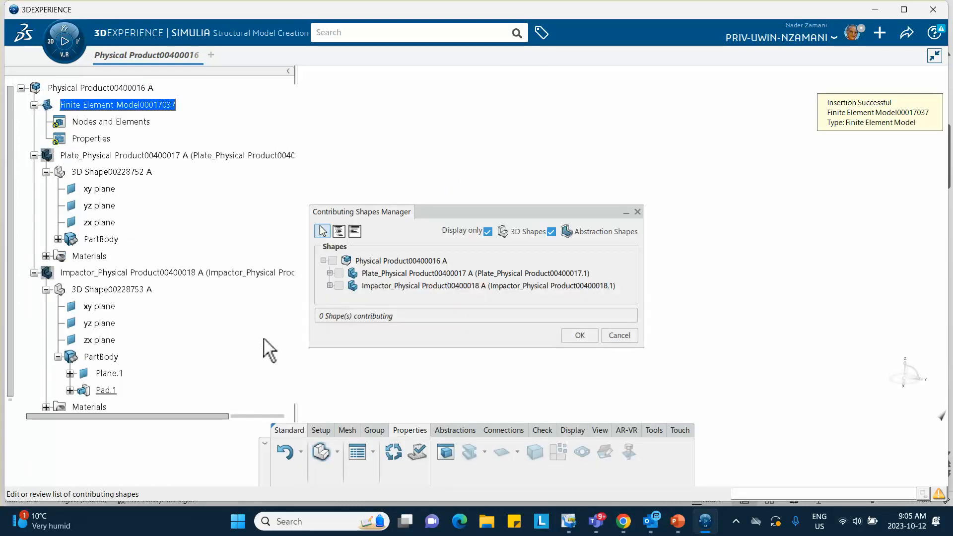
# - Include the plate and the impactor as contributing shapes of the finite element model
pyautogui.click(339, 273)
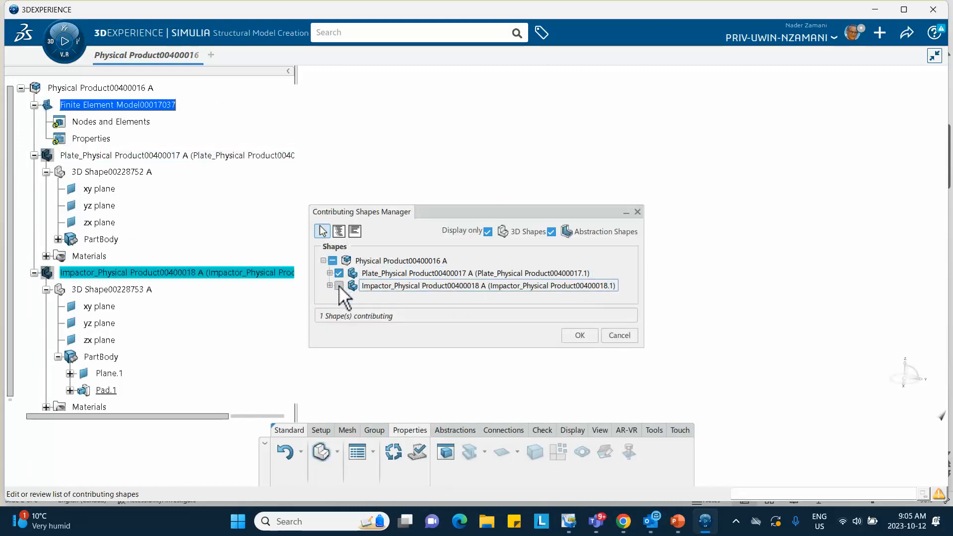
pyautogui.click(339, 286)
pyautogui.click(580, 335)
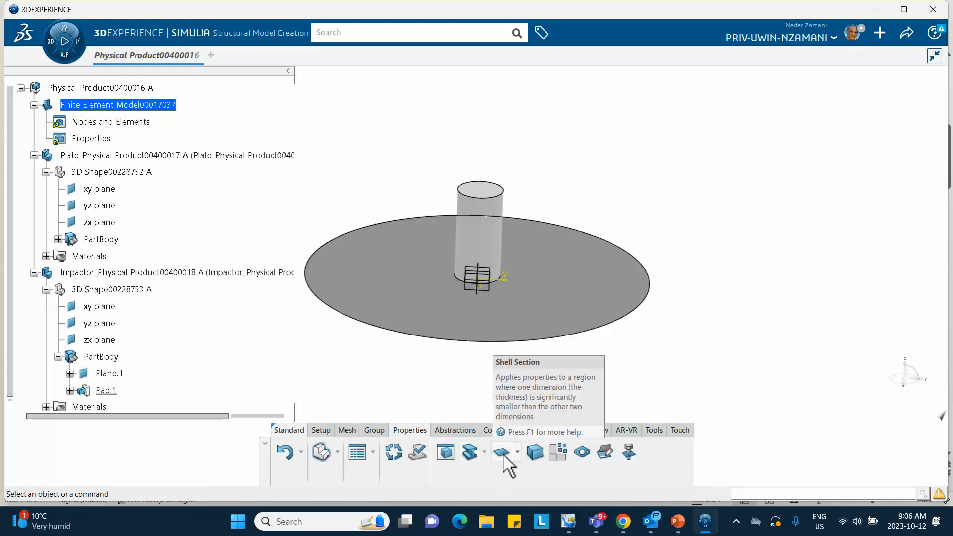
# - Create a Surface Quad Mesh on the plate with a mesh size of 5 mm and generate it
pyautogui.click(349, 431)
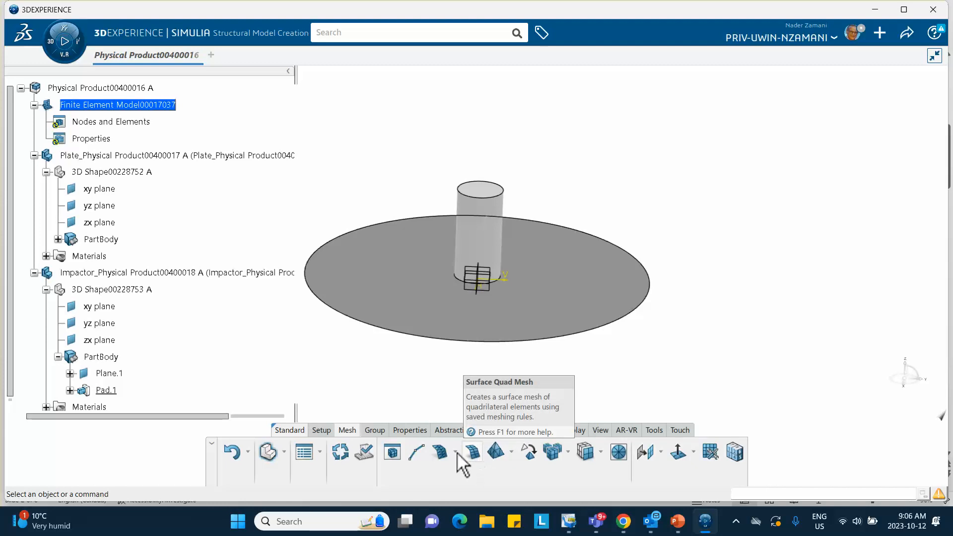
pyautogui.click(473, 452)
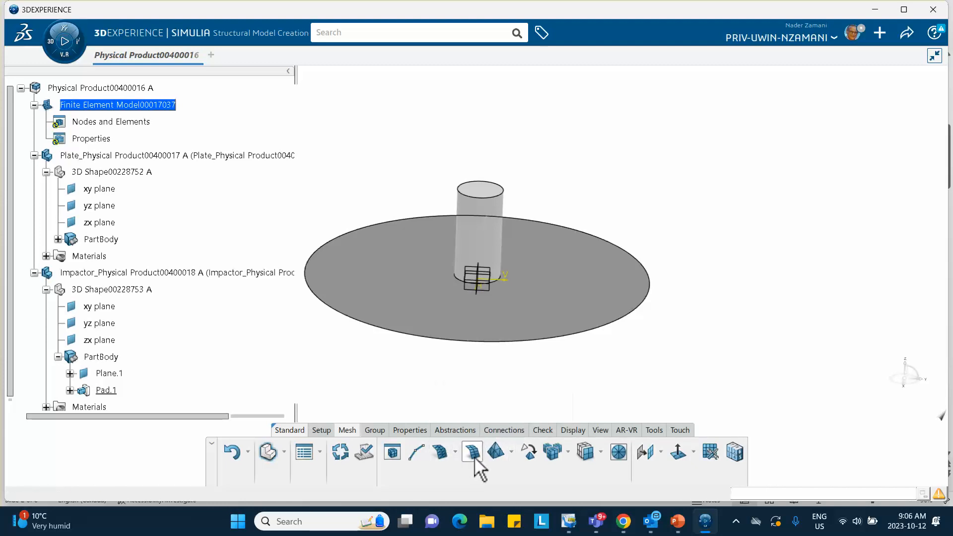
pyautogui.click(375, 299)
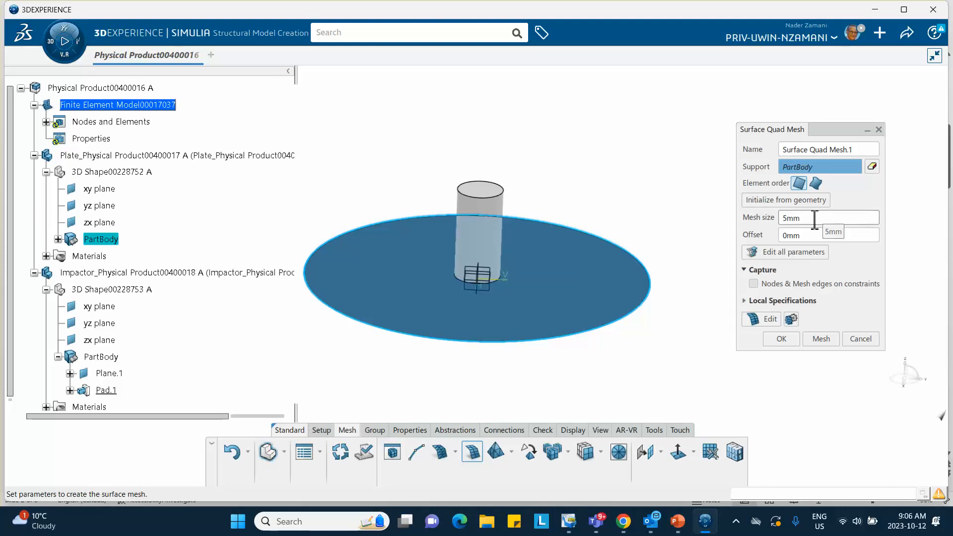
pyautogui.click(822, 342)
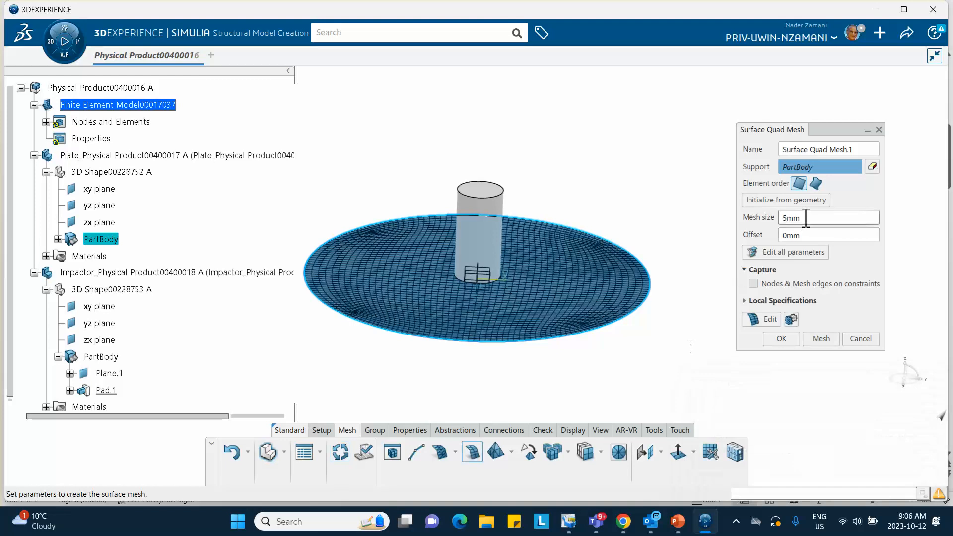
pyautogui.moveTo(553, 341)
pyautogui.mouseDown(button='middle')
pyautogui.moveTo(563, 276)
pyautogui.moveTo(568, 330)
pyautogui.mouseUp(button='middle')
pyautogui.click(780, 337)
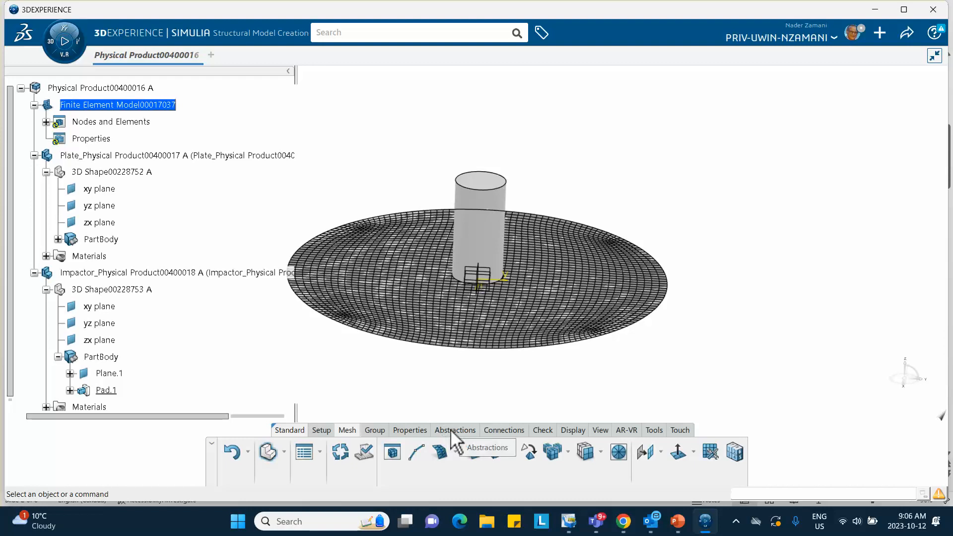
# - Apply a Shell Section with a specified thickness of 3 mm to the aluminum plate's Fill.1 surface
pyautogui.click(412, 431)
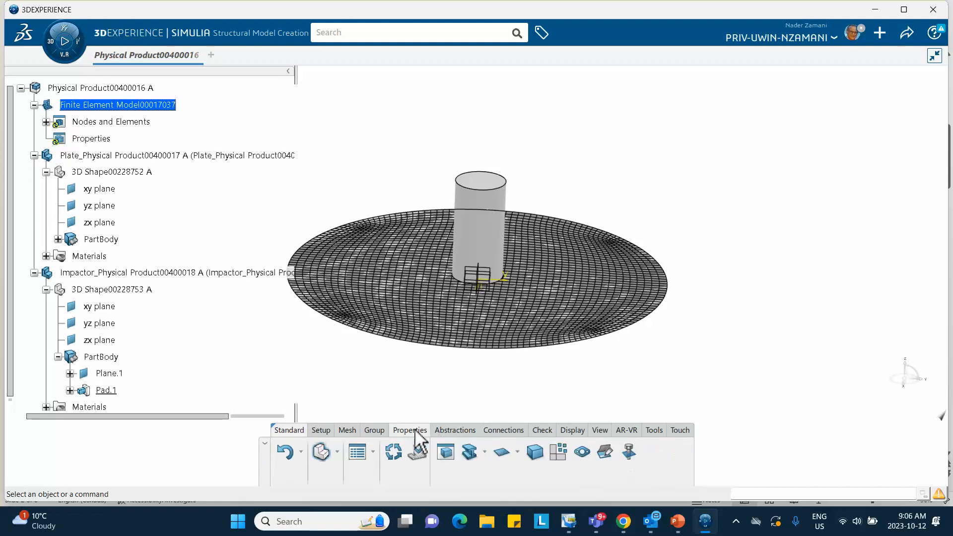
pyautogui.click(503, 452)
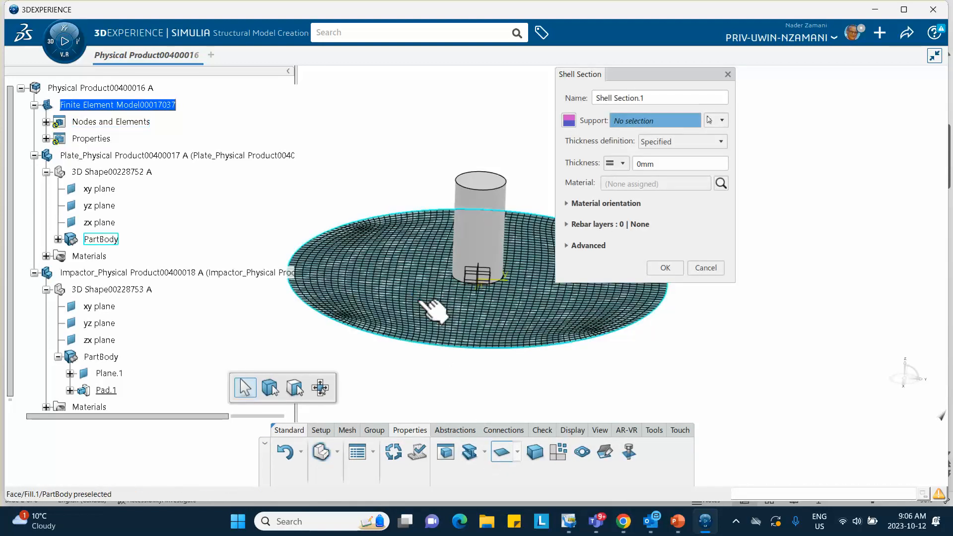
pyautogui.click(440, 312)
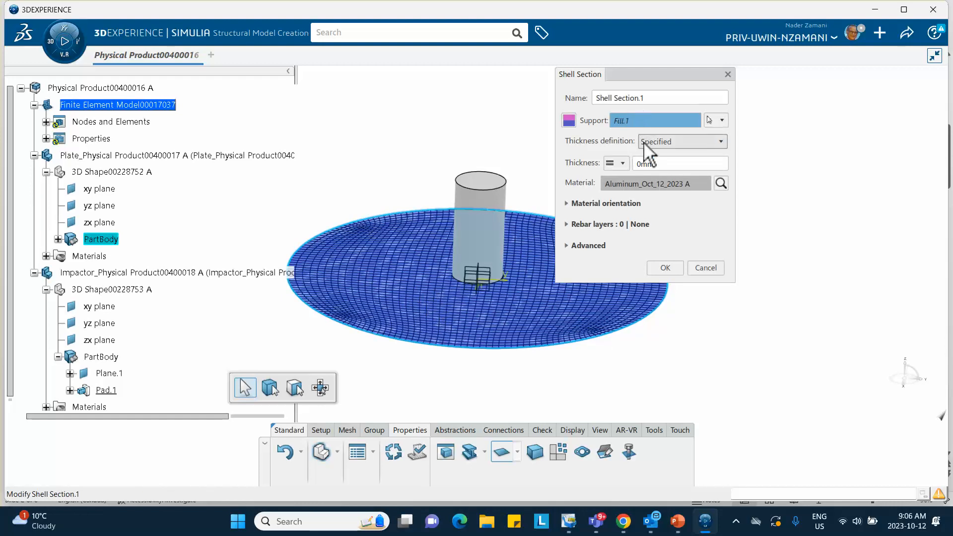
pyautogui.doubleClick(661, 164)
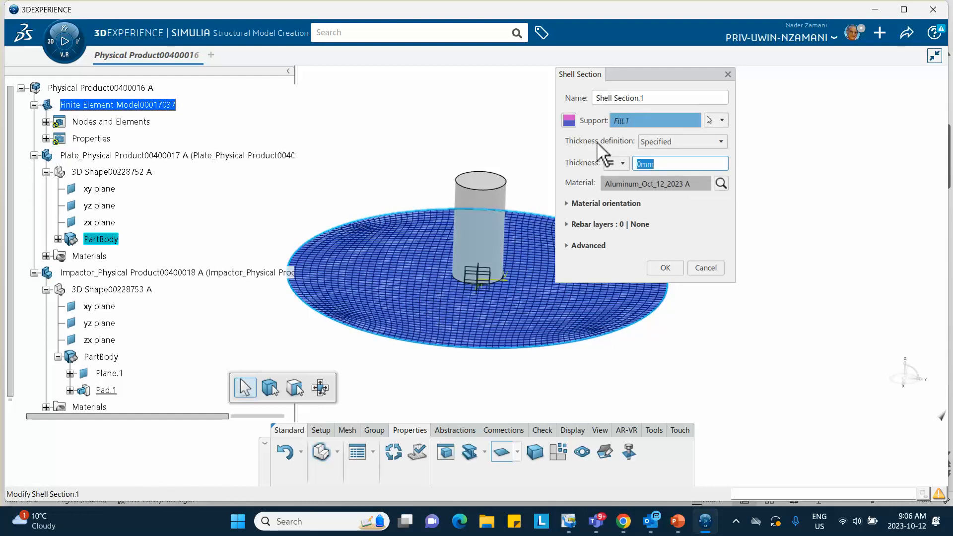
pyautogui.moveTo(685, 530)
pyautogui.write('3')
pyautogui.click(749, 363)
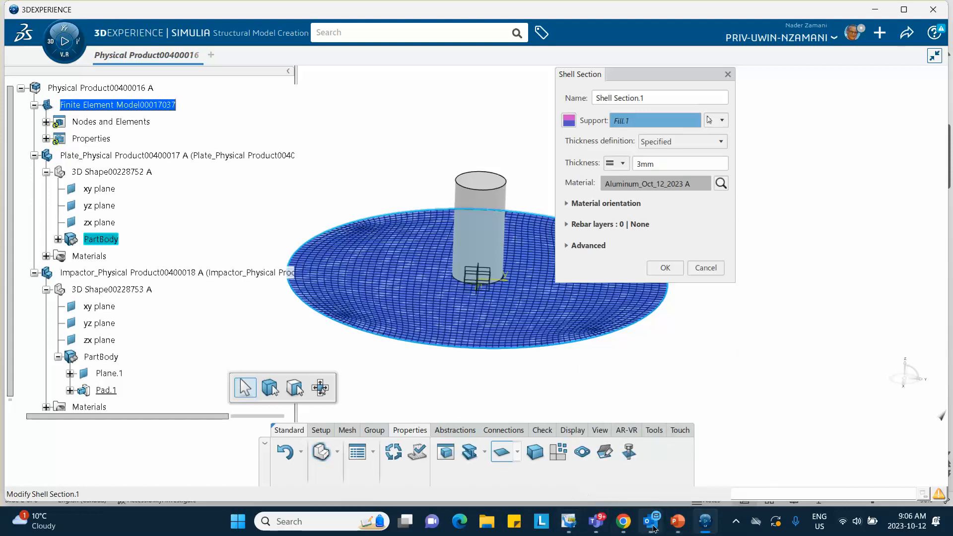
pyautogui.click(678, 522)
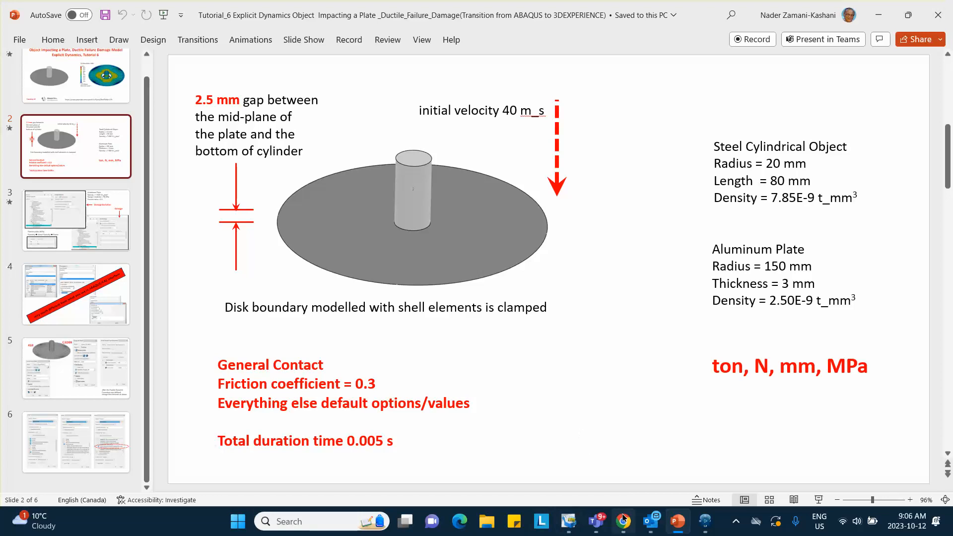
pyautogui.click(701, 522)
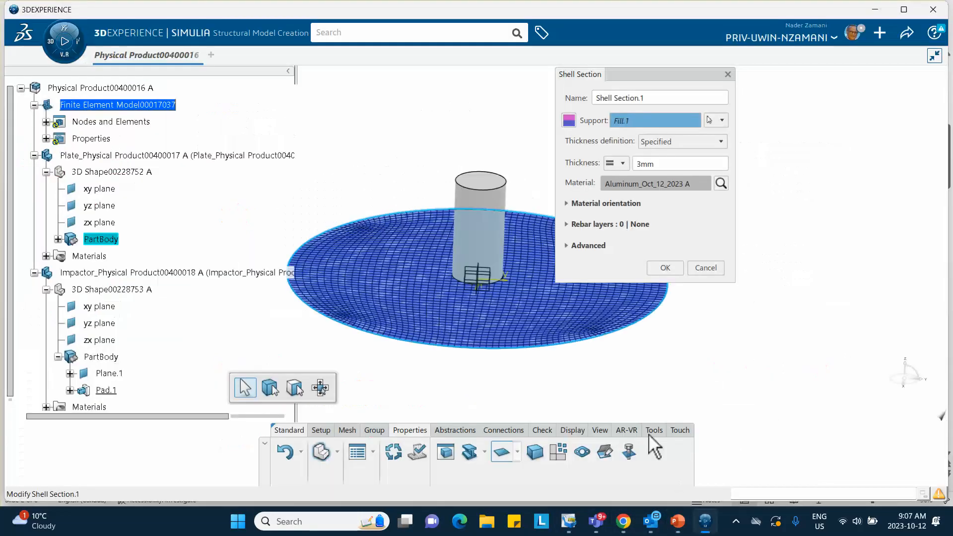
pyautogui.click(665, 268)
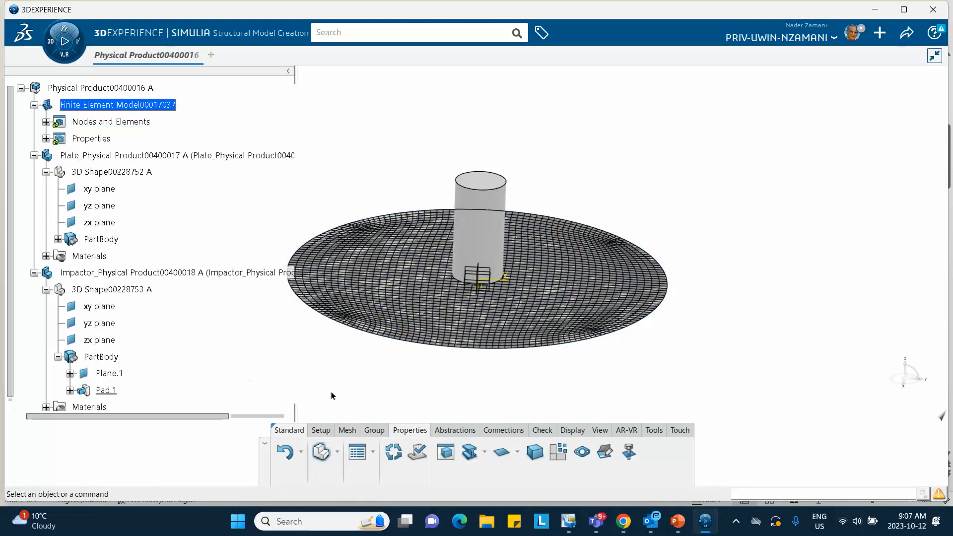
pyautogui.click(46, 123)
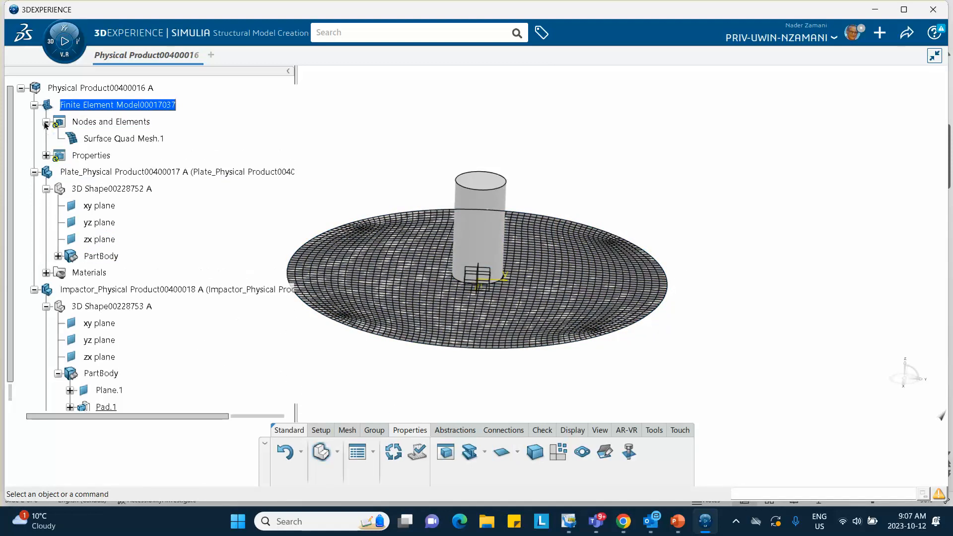
pyautogui.click(46, 122)
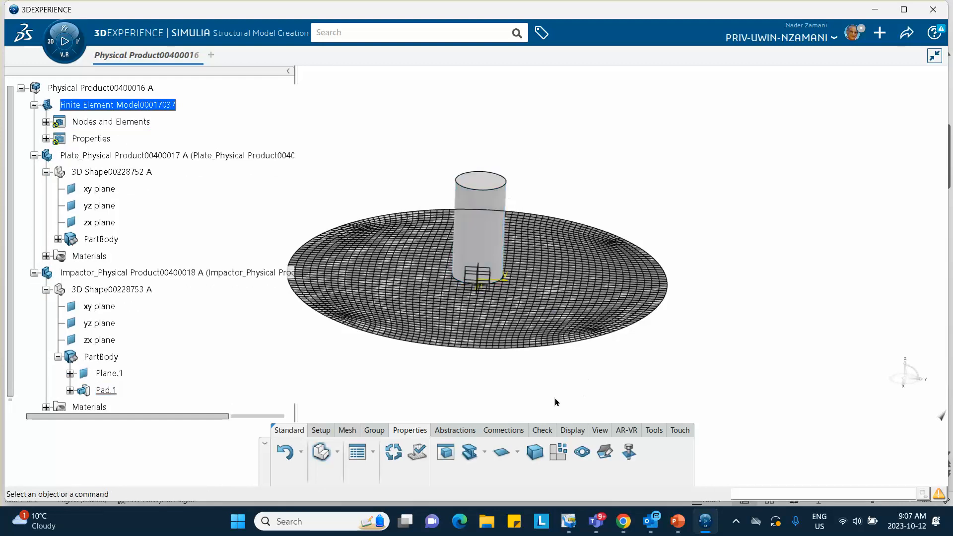
# - Create a Sweep 3D Mesh on the cylindrical impactor with a 5 mm mesh size and 20 layers, and generate it
pyautogui.click(343, 430)
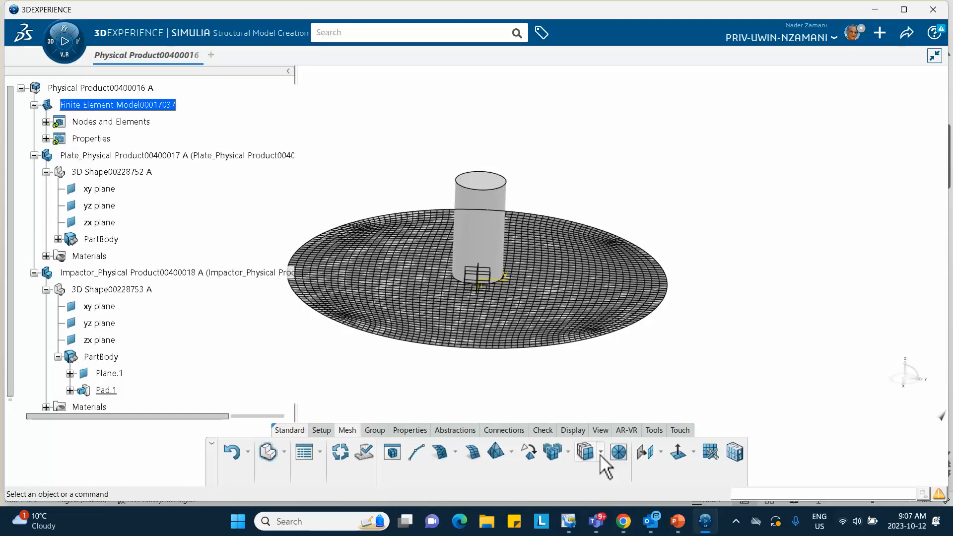
pyautogui.click(570, 457)
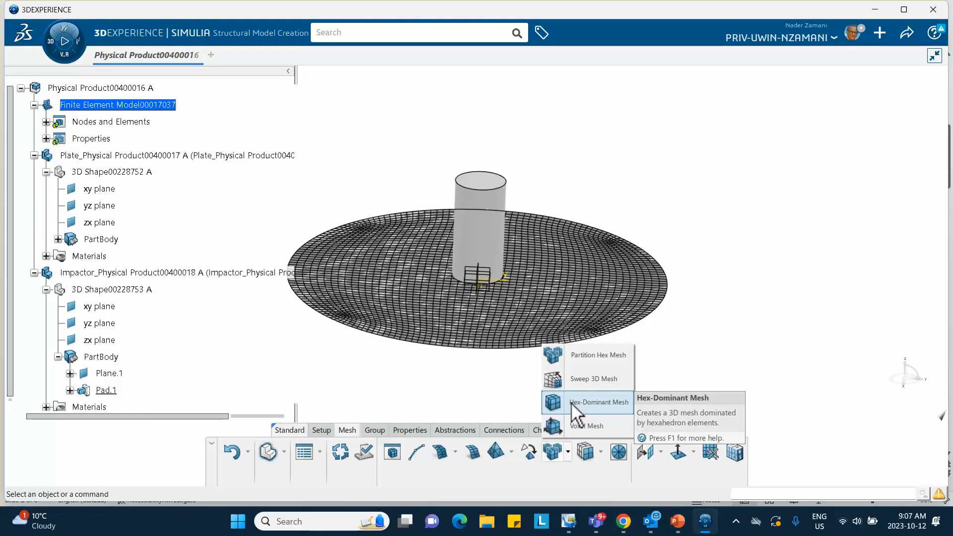
pyautogui.click(594, 380)
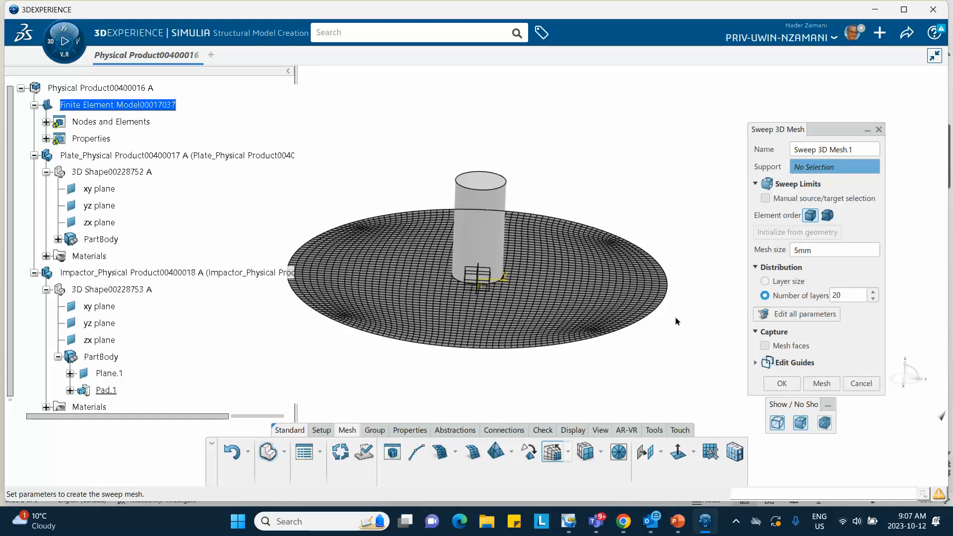
pyautogui.click(509, 213)
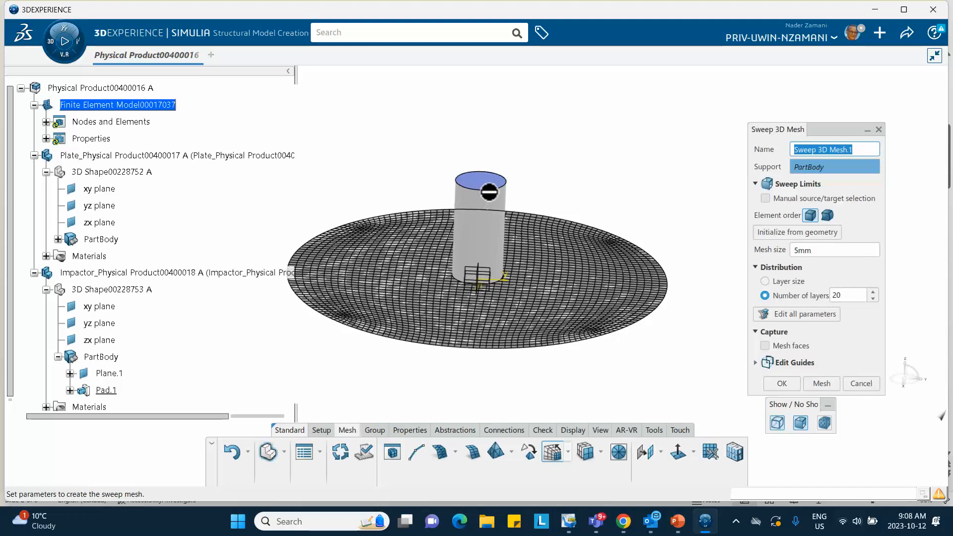
pyautogui.click(816, 381)
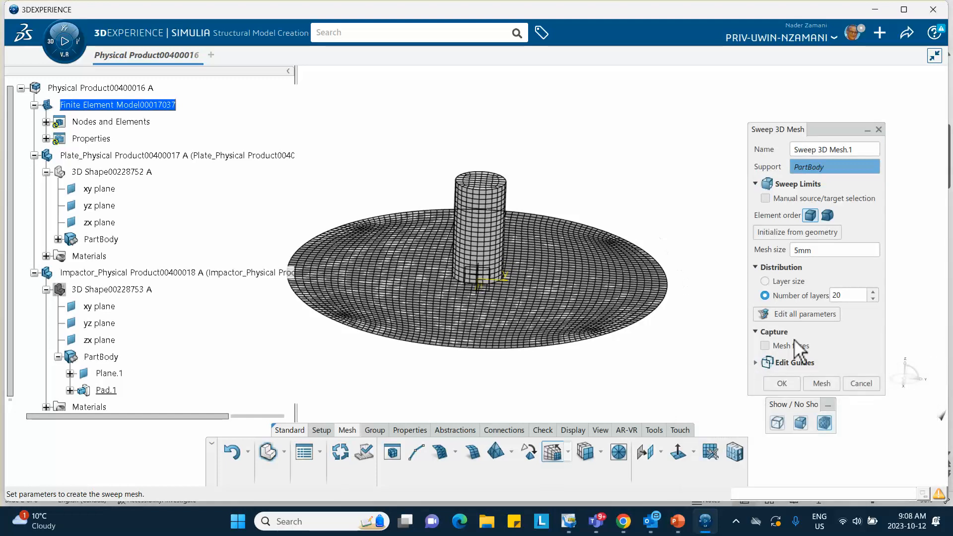
pyautogui.click(784, 384)
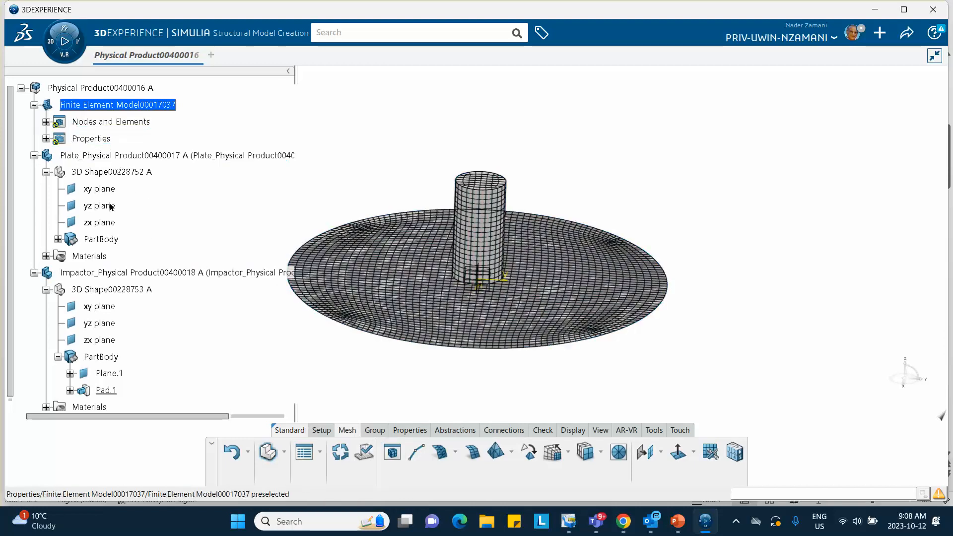
# - Apply a Solid Section to the impactor's PartBody with its steel material and save the model
pyautogui.click(409, 430)
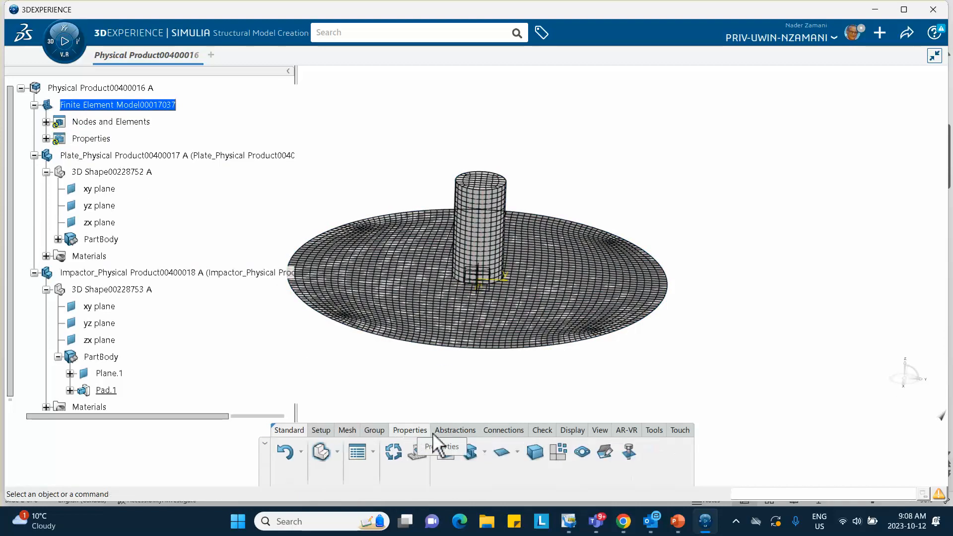
pyautogui.click(535, 451)
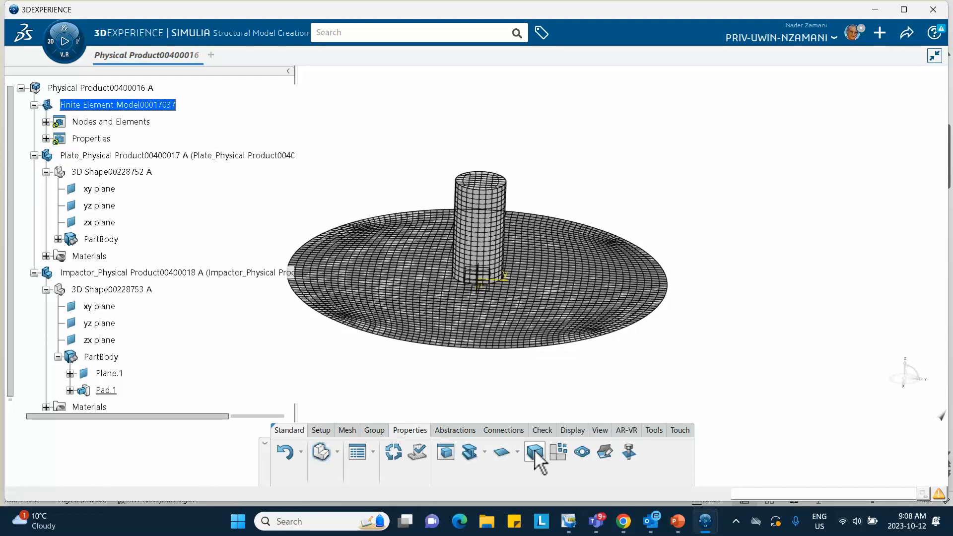
pyautogui.click(490, 222)
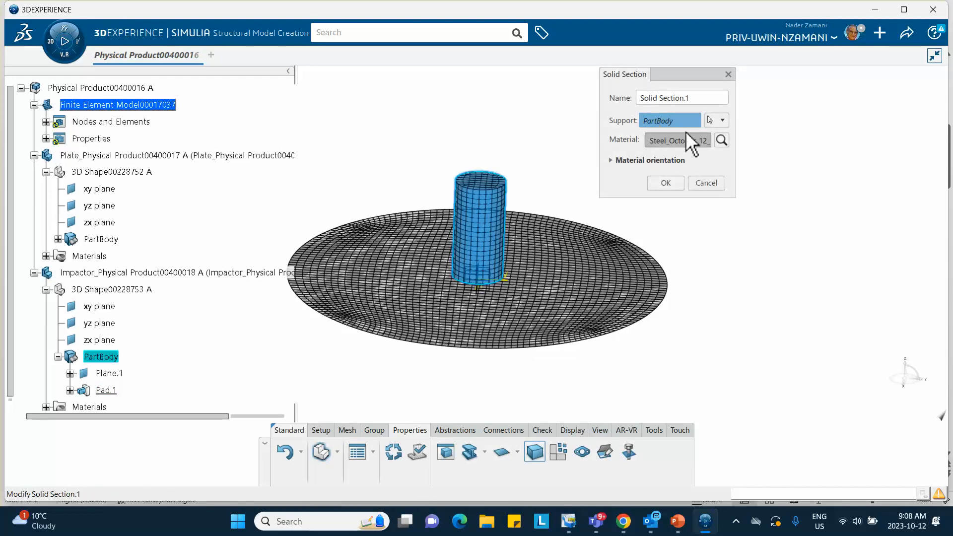
pyautogui.click(671, 186)
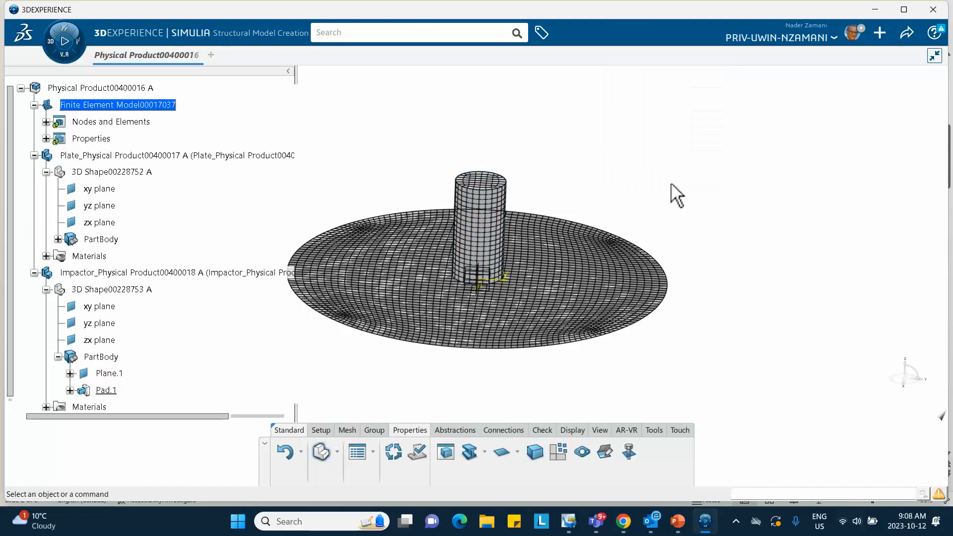
pyautogui.click(905, 31)
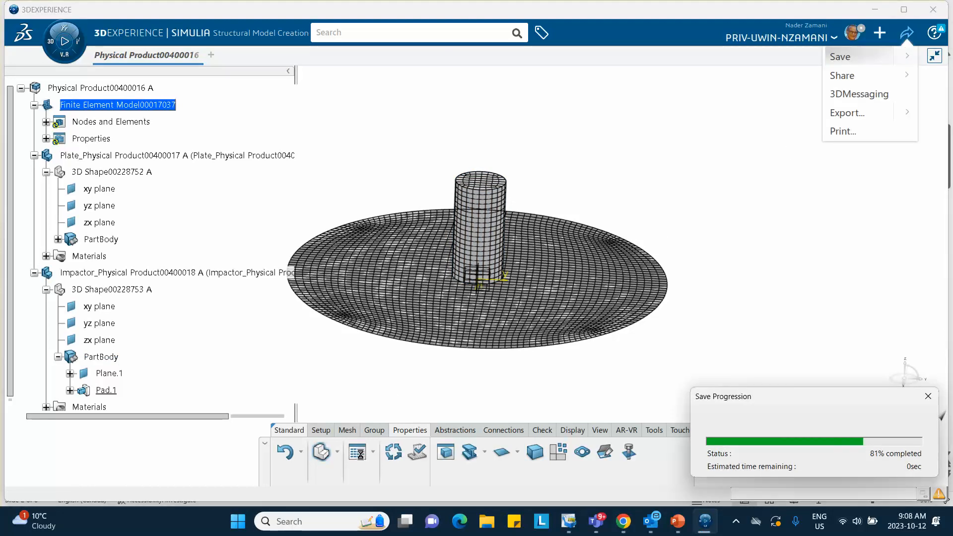
# - Open the Mesh Part Manager to review the status, size and element order of the plate and impactor meshes
pyautogui.click(346, 430)
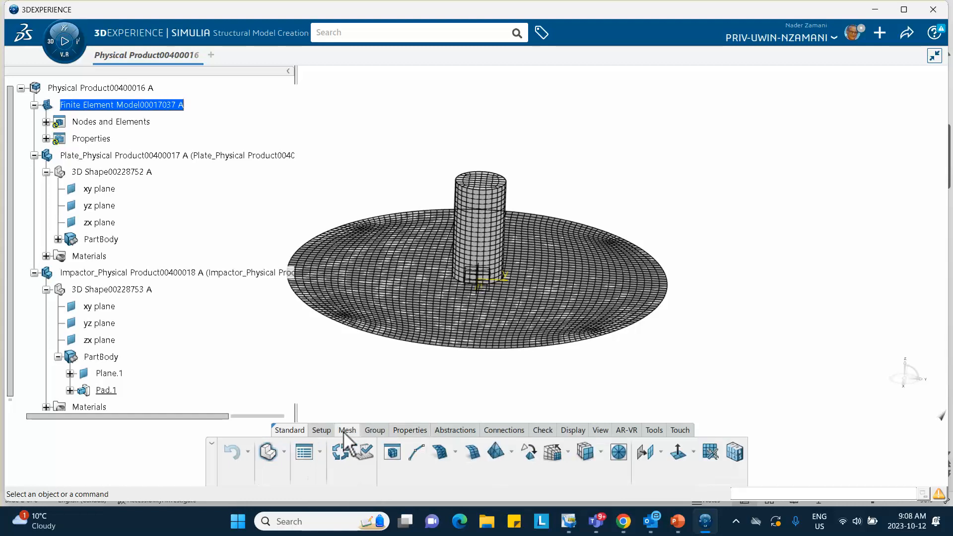
pyautogui.click(393, 450)
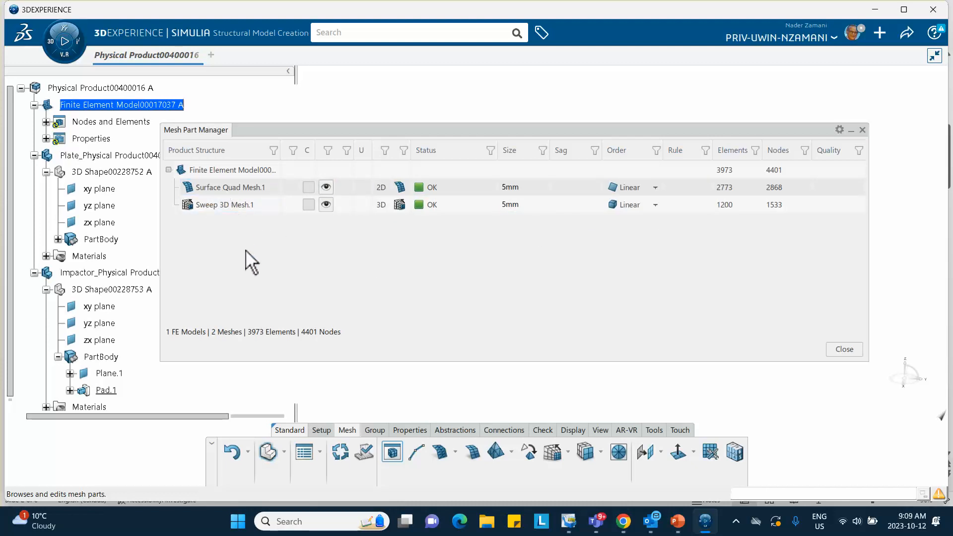
# - Close the mesh overview, activate the root Physical Product and start a new simulation on it in Mechanical Scenario Creation
pyautogui.click(844, 349)
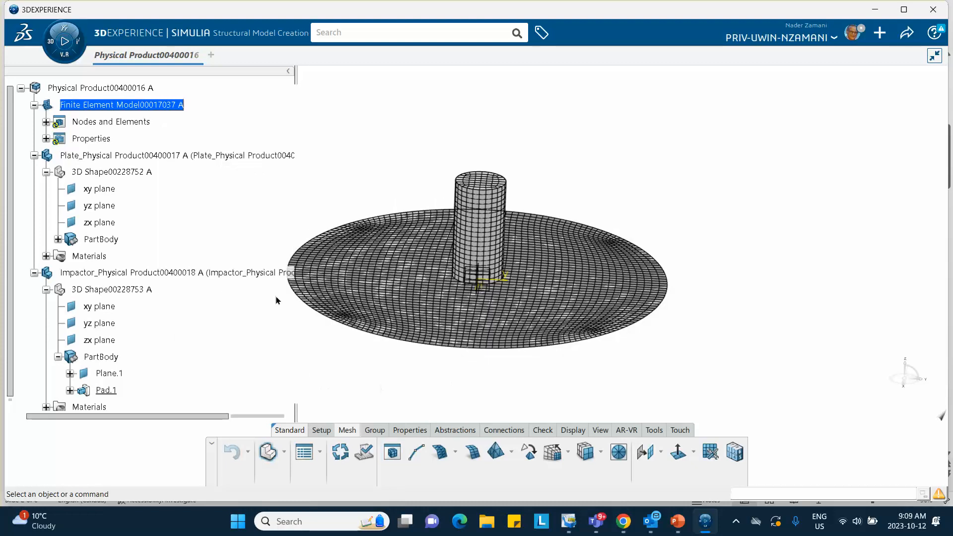
pyautogui.moveTo(370, 167); pyautogui.dragTo(448, 138, button='middle')
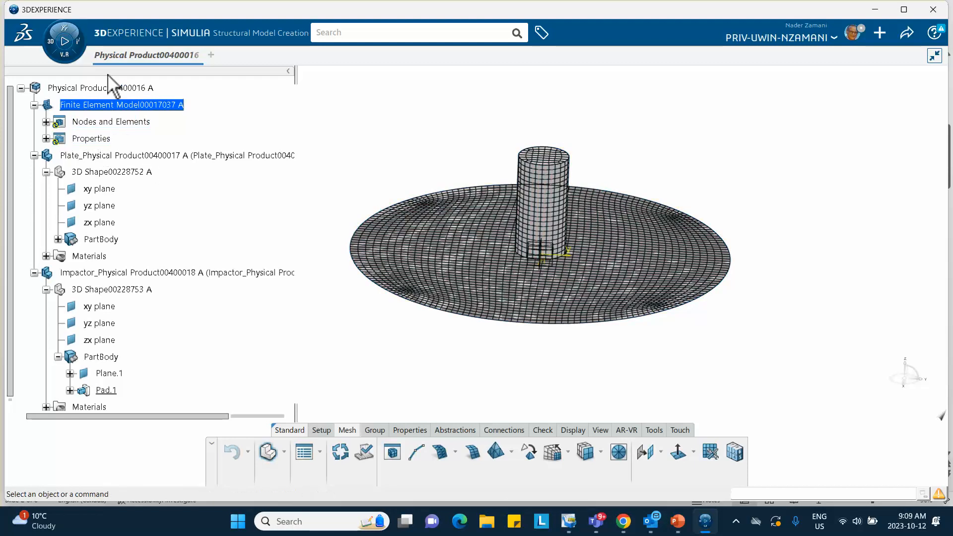
pyautogui.doubleClick(121, 88)
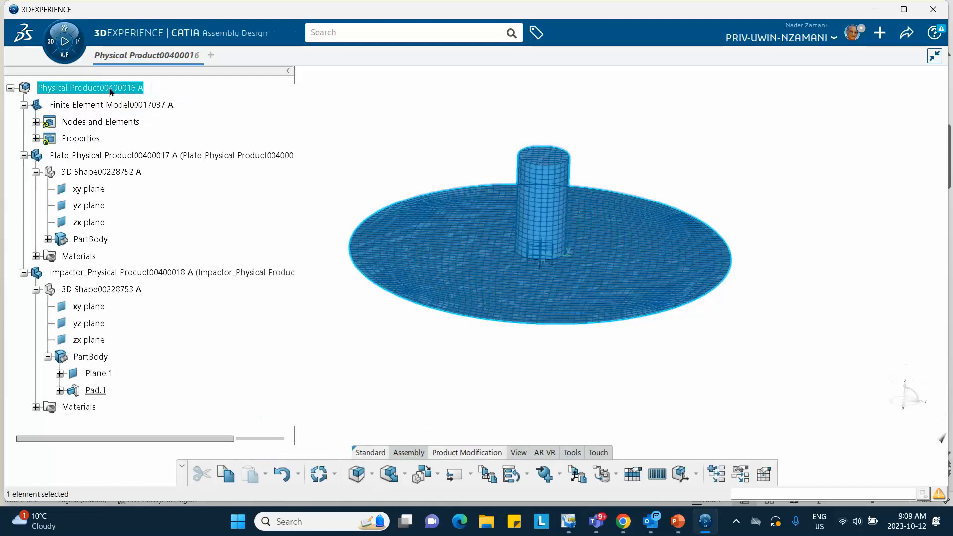
pyautogui.click(211, 119)
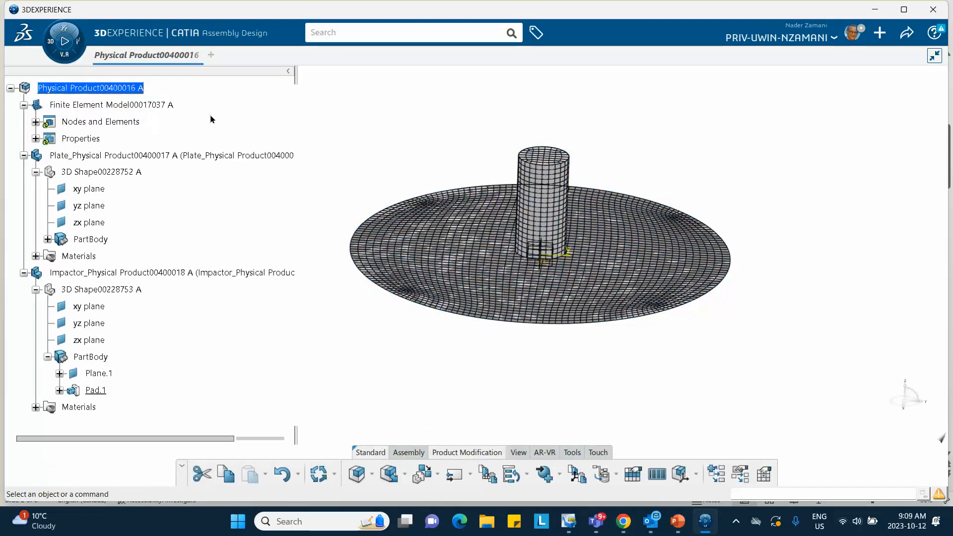
pyautogui.click(54, 44)
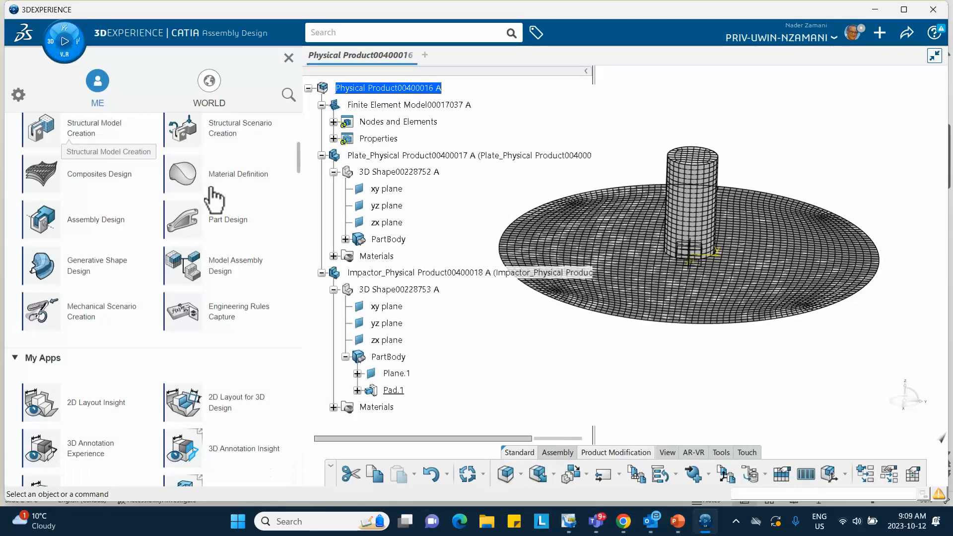
pyautogui.scroll(4, 214, 198)
pyautogui.scroll(-2, 240, 259)
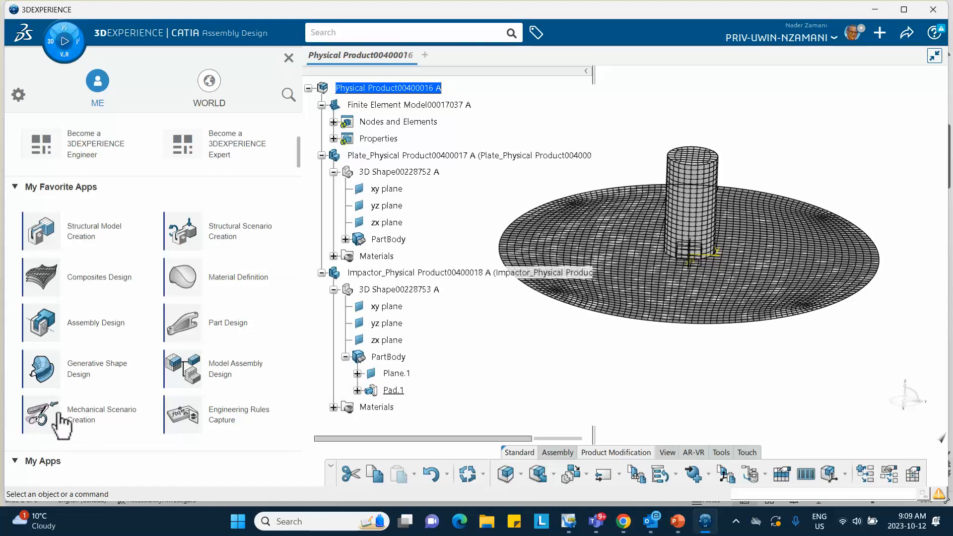
pyautogui.click(93, 426)
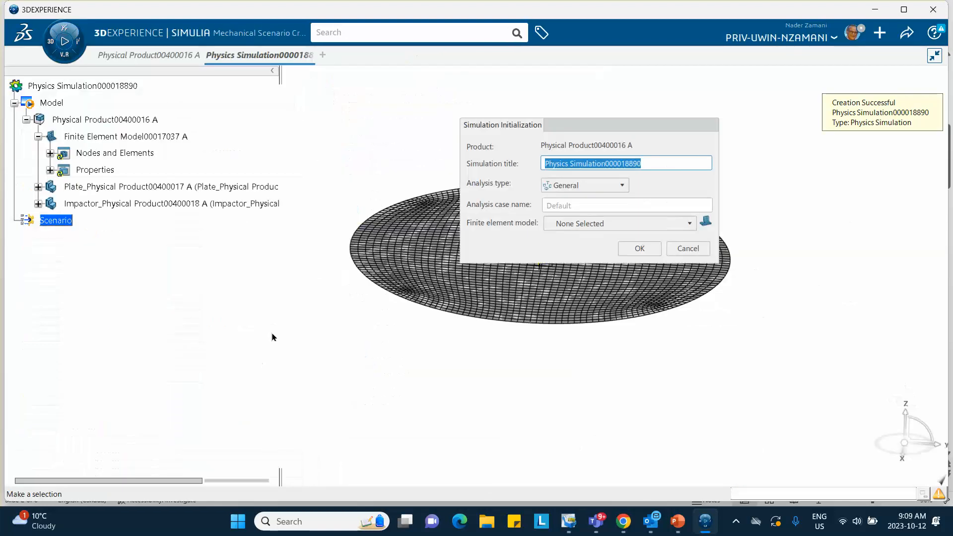
# - Initialize the simulation with the Structural analysis type and the existing finite element model of the plate and impactor
pyautogui.click(576, 184)
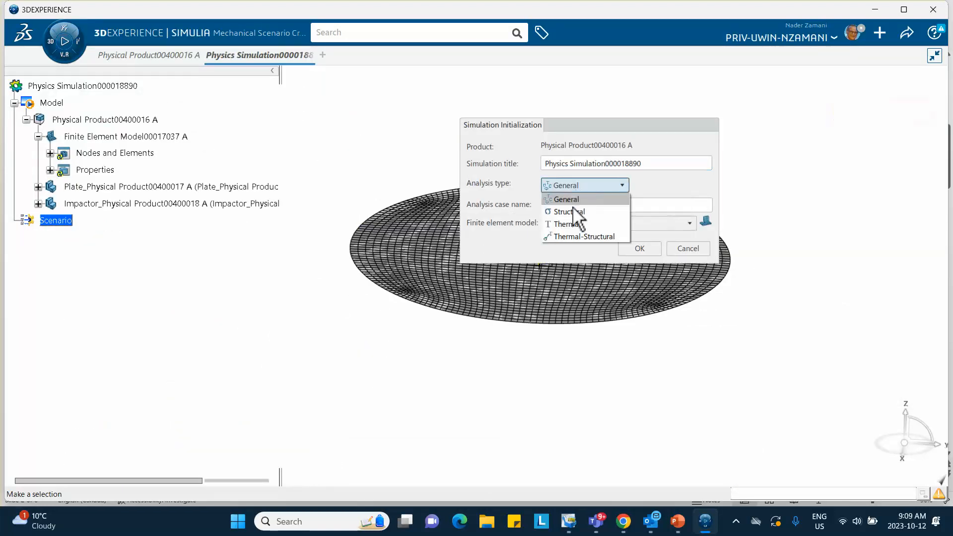
pyautogui.click(574, 214)
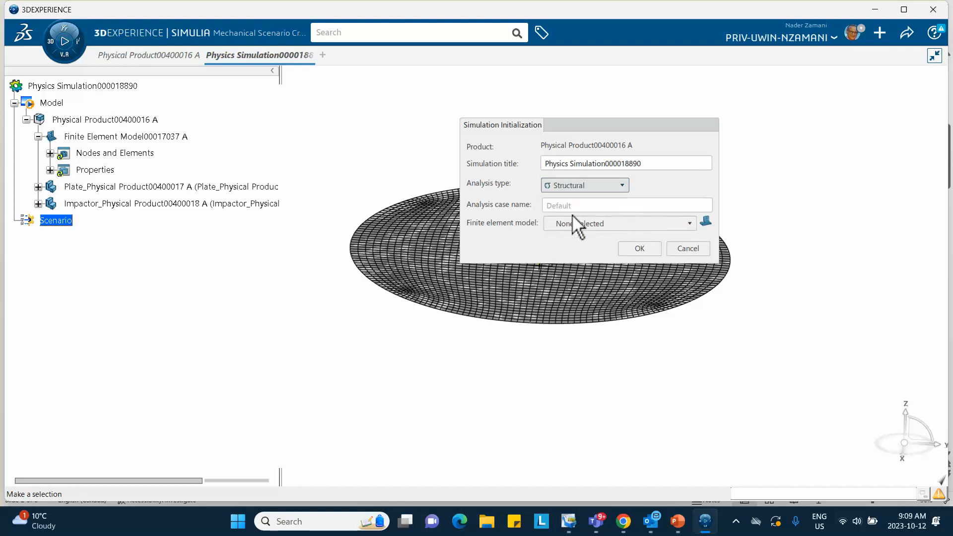
pyautogui.click(577, 224)
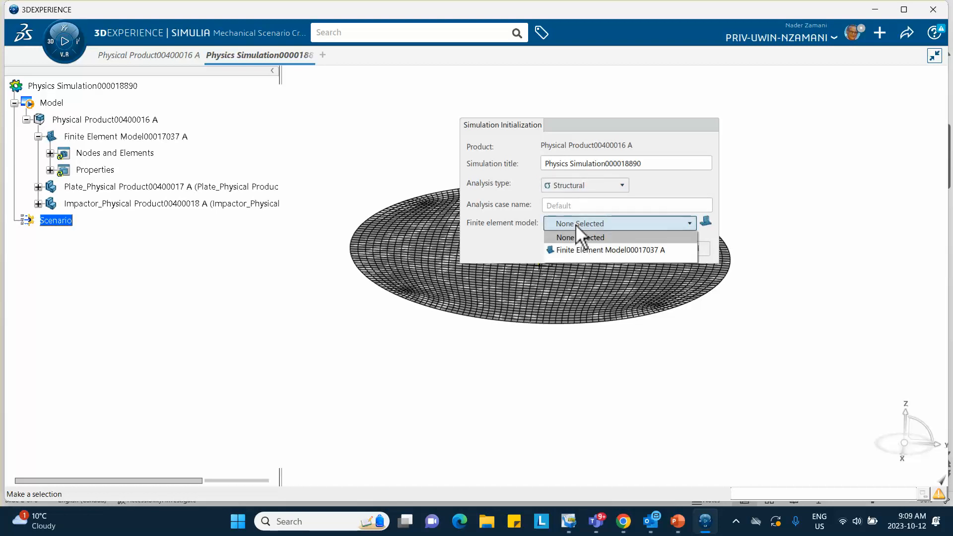
pyautogui.click(575, 251)
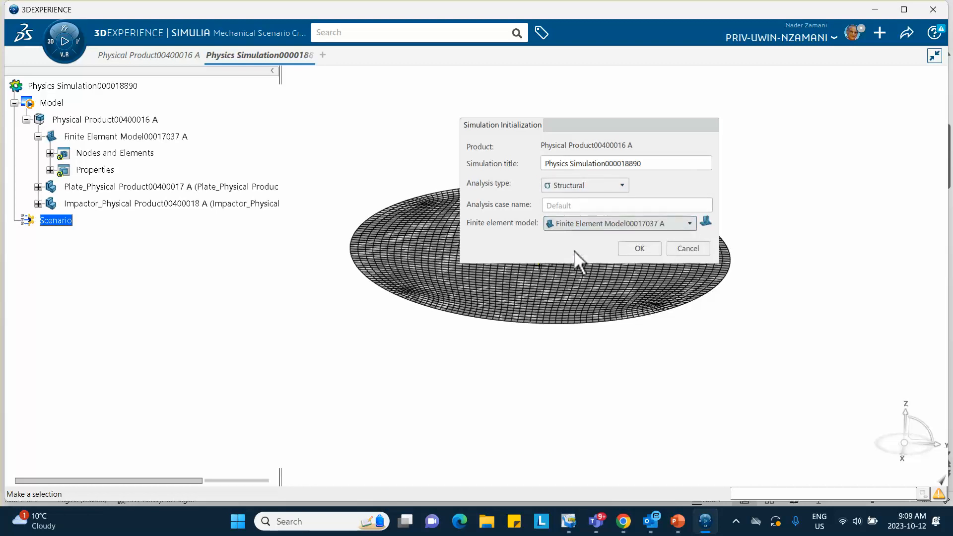
pyautogui.click(637, 250)
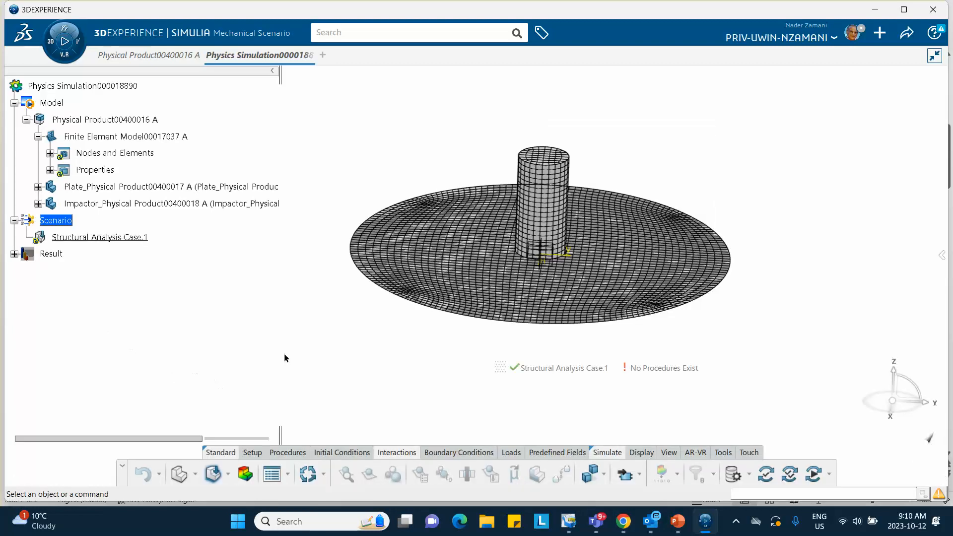
# - Add an Explicit Dynamic Step to the structural analysis case with a step time of 0.005 s
pyautogui.click(284, 454)
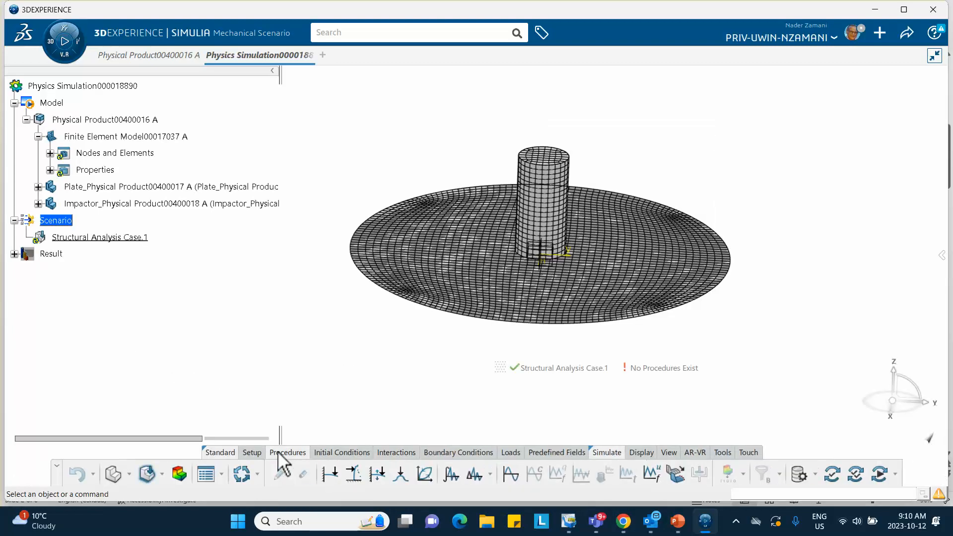
pyautogui.click(473, 475)
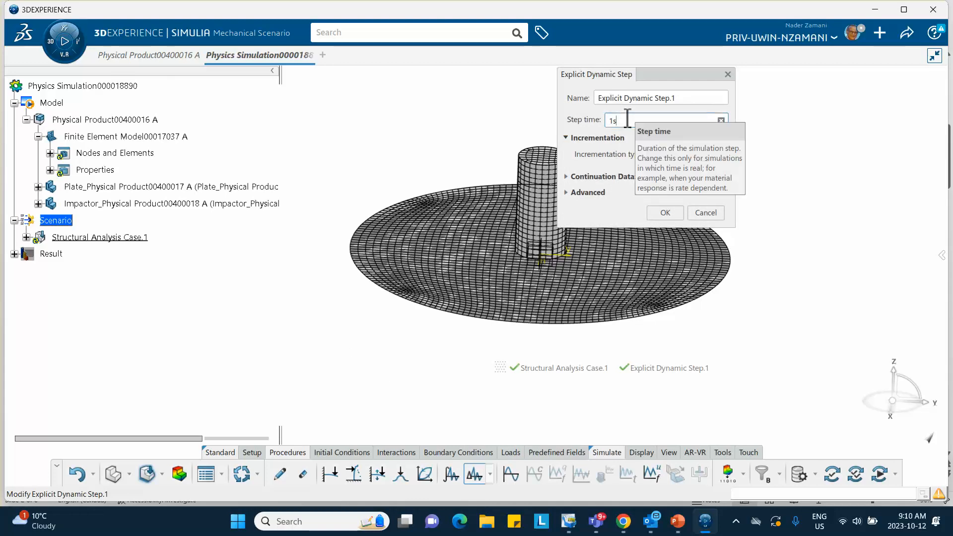
pyautogui.moveTo(628, 120); pyautogui.dragTo(578, 121)
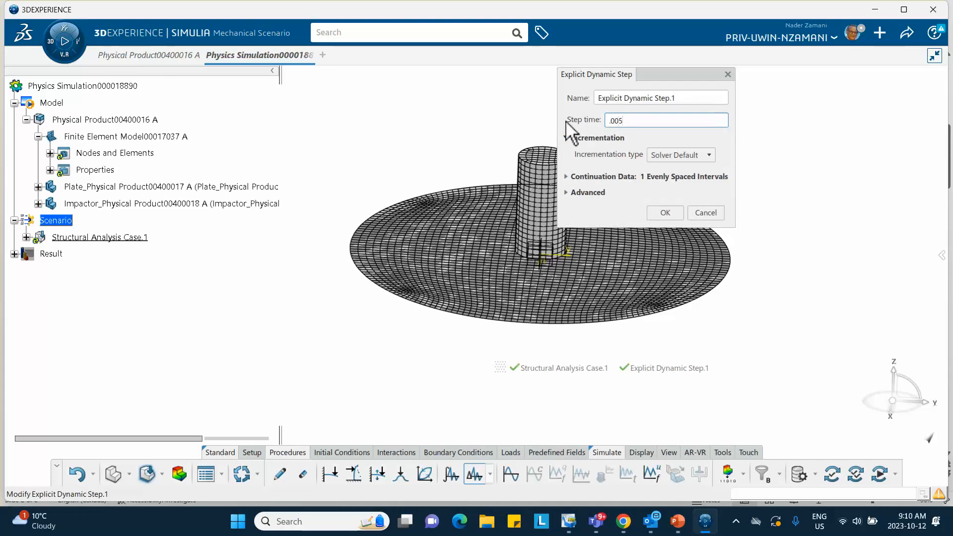
pyautogui.click(665, 212)
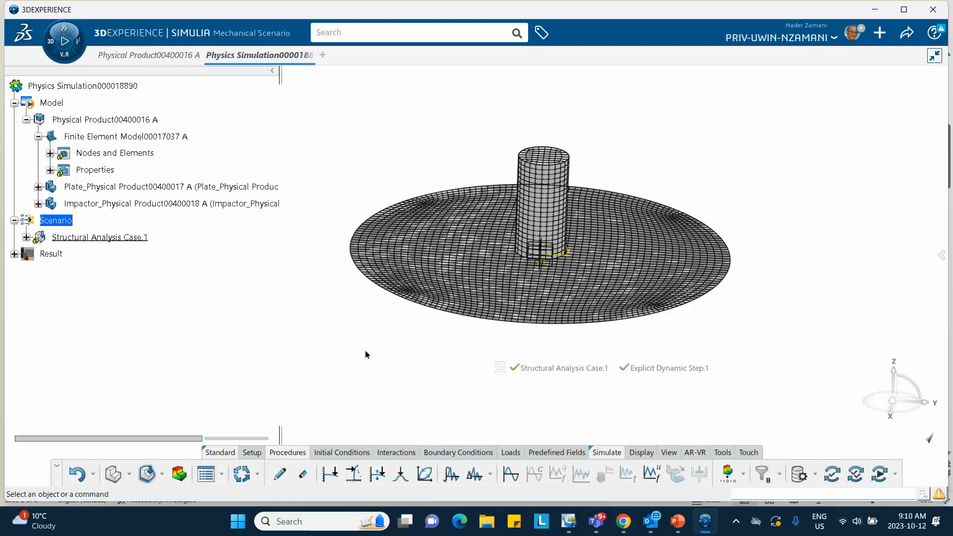
pyautogui.moveTo(309, 285); pyautogui.dragTo(285, 304, button='middle')
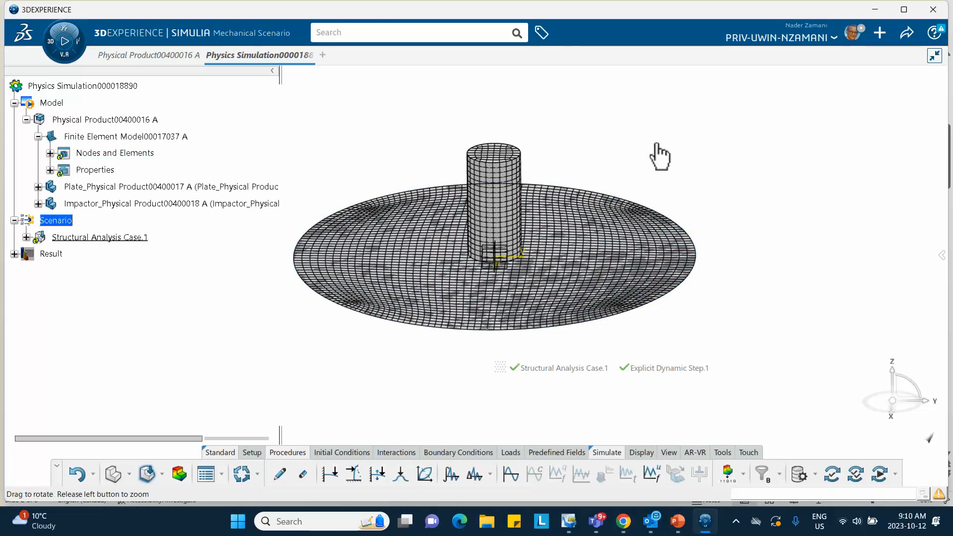
pyautogui.moveTo(659, 154); pyautogui.dragTo(658, 159, button='middle')
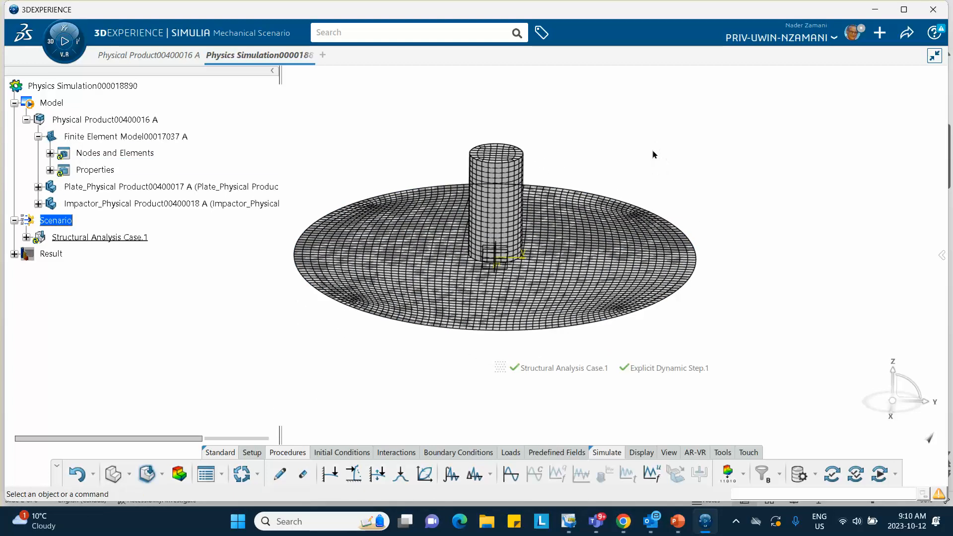
pyautogui.click(448, 452)
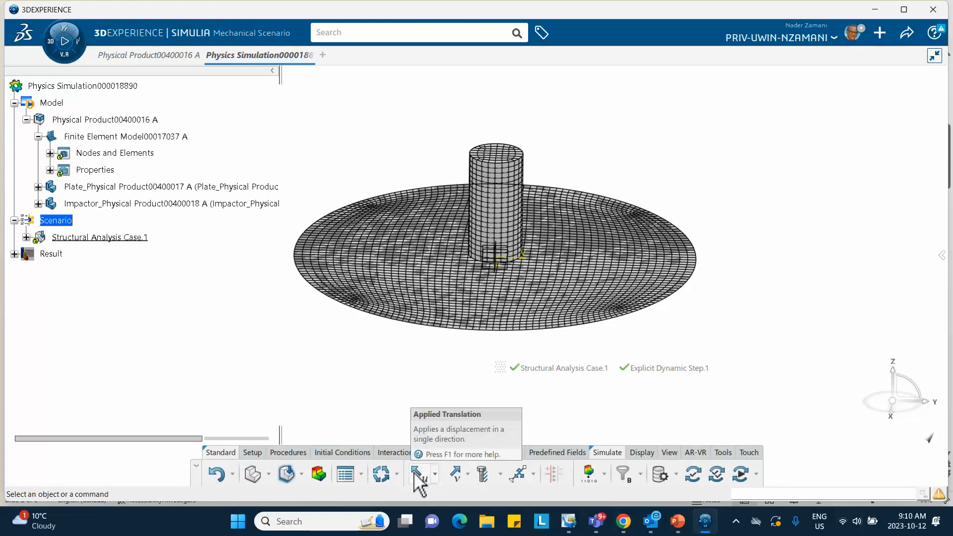
pyautogui.click(436, 476)
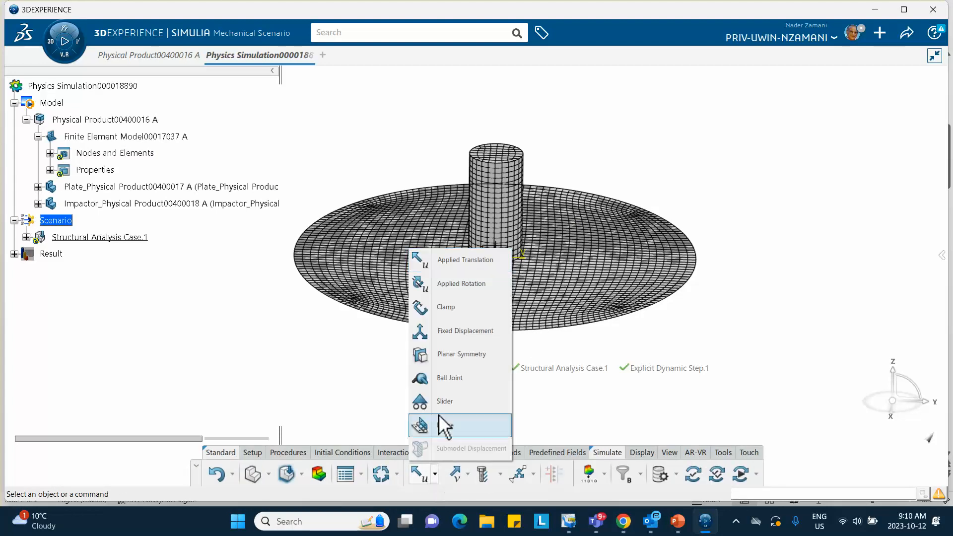
pyautogui.click(443, 311)
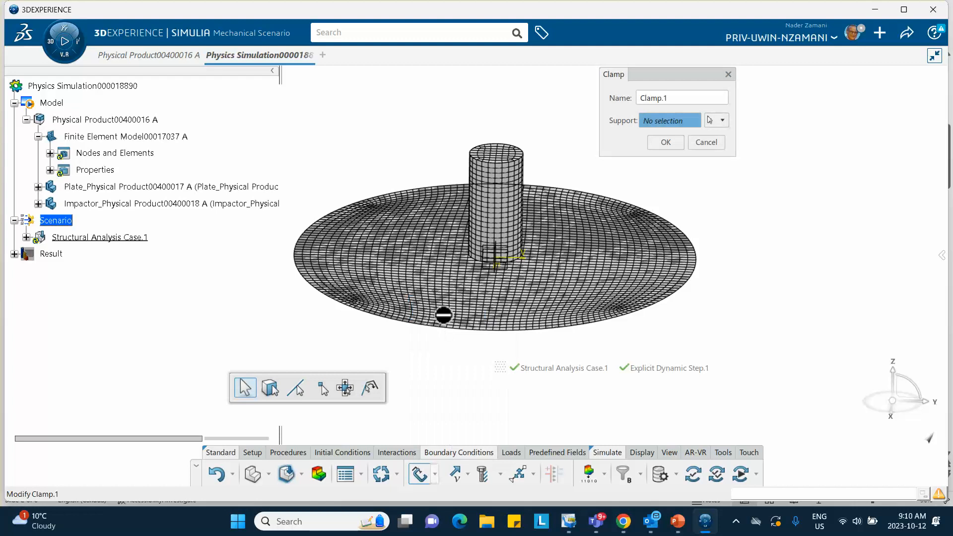
pyautogui.click(613, 319)
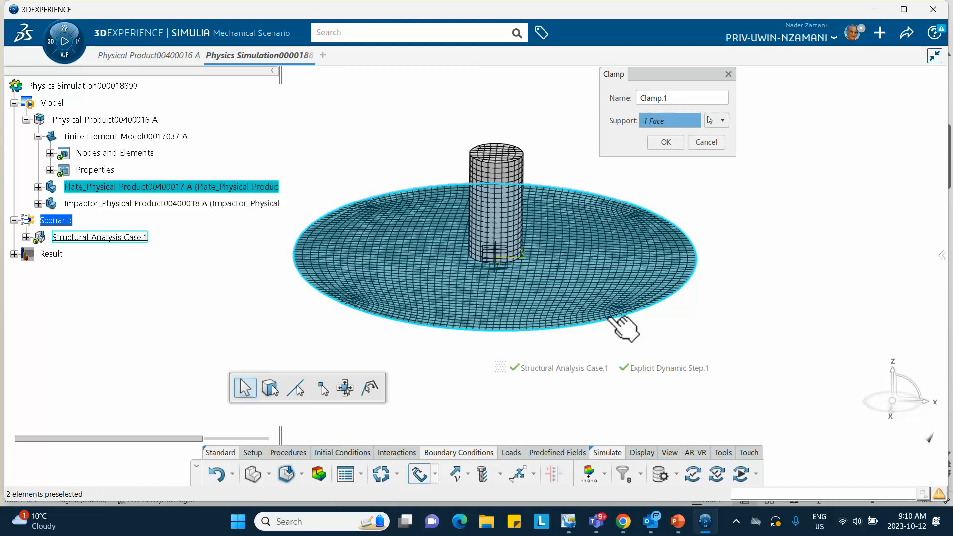
pyautogui.click(709, 142)
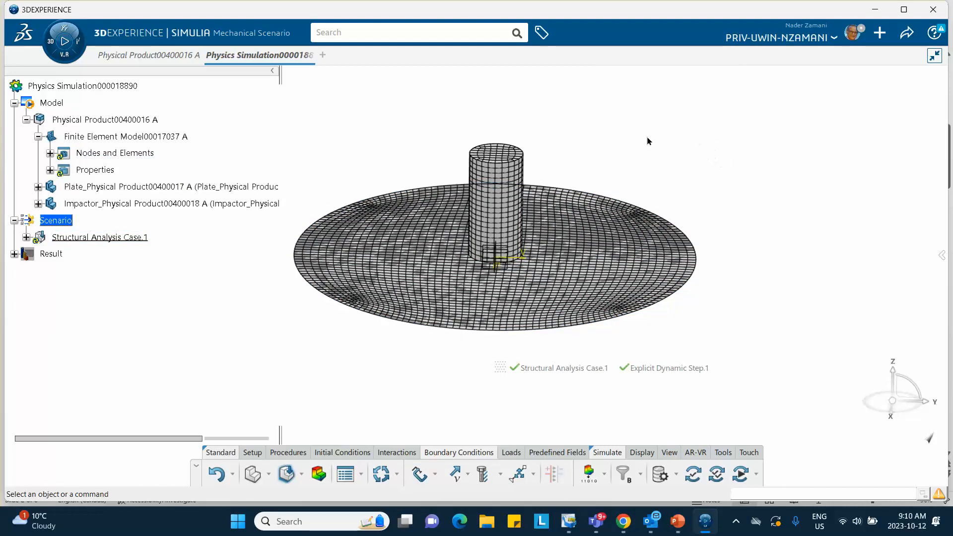
# - Hide all FE Models through the Visibility Manager so only the plate and impactor geometry is displayed
pyautogui.rightClick(630, 117)
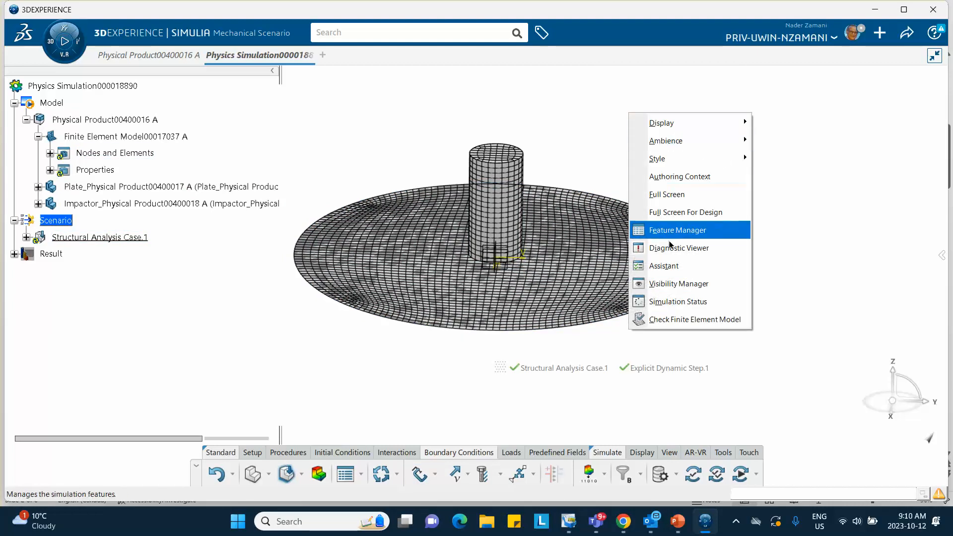
pyautogui.click(668, 285)
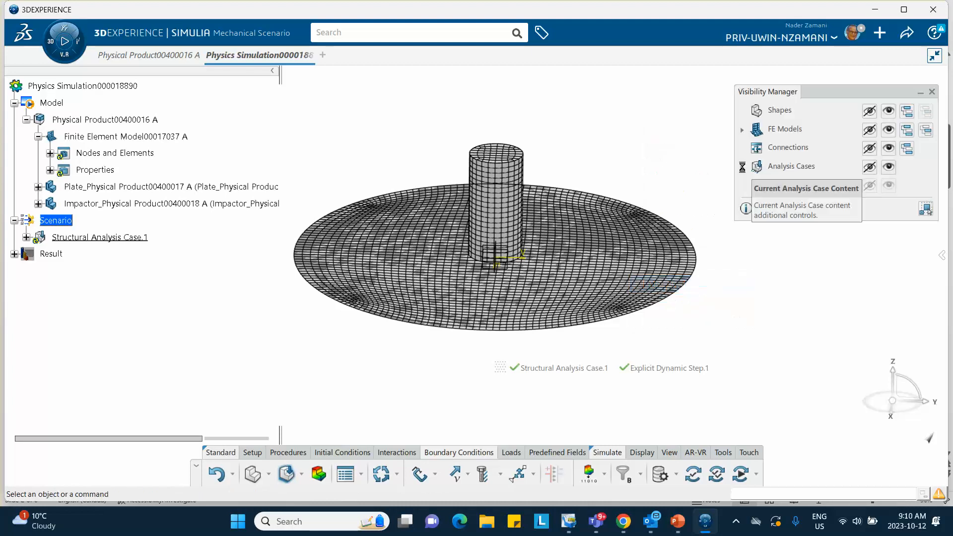
pyautogui.click(870, 130)
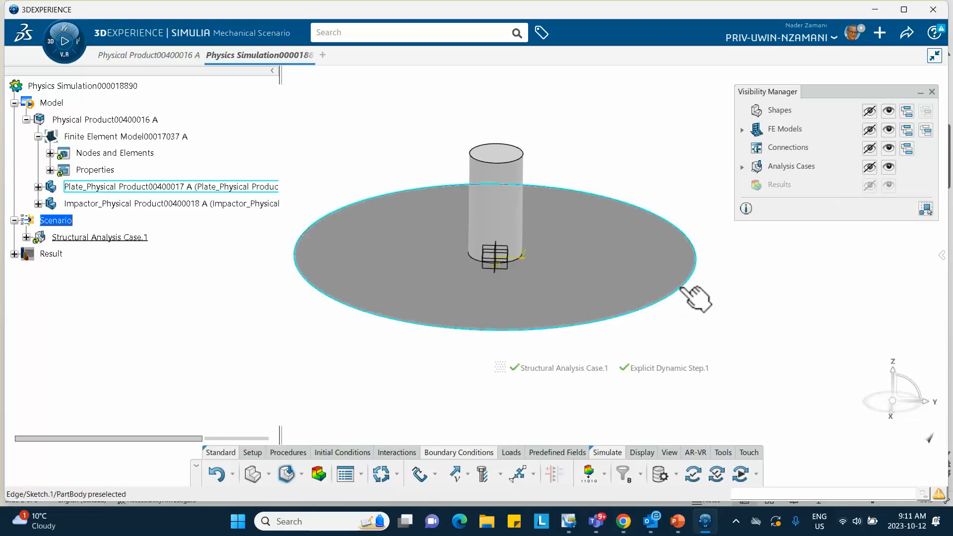
pyautogui.click(420, 478)
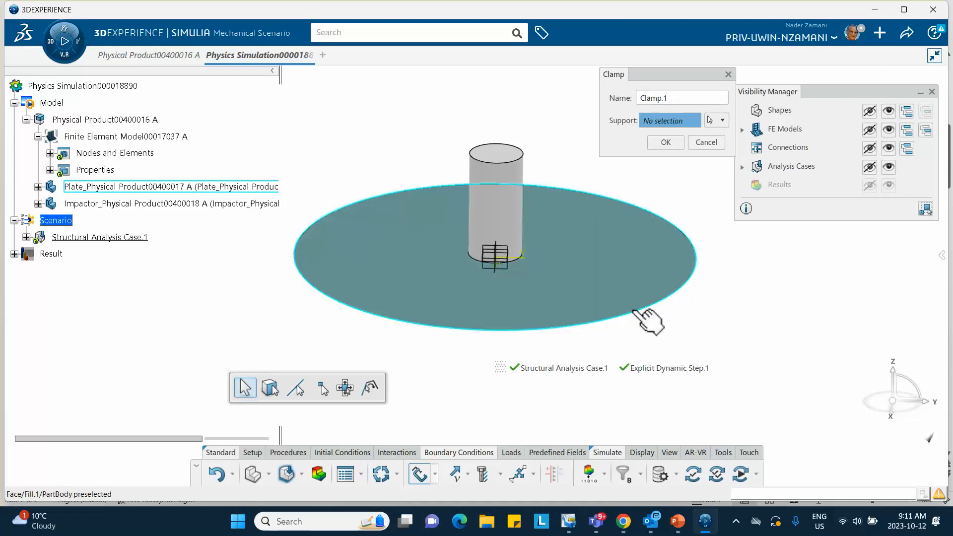
pyautogui.rightClick(633, 311)
pyautogui.click(657, 349)
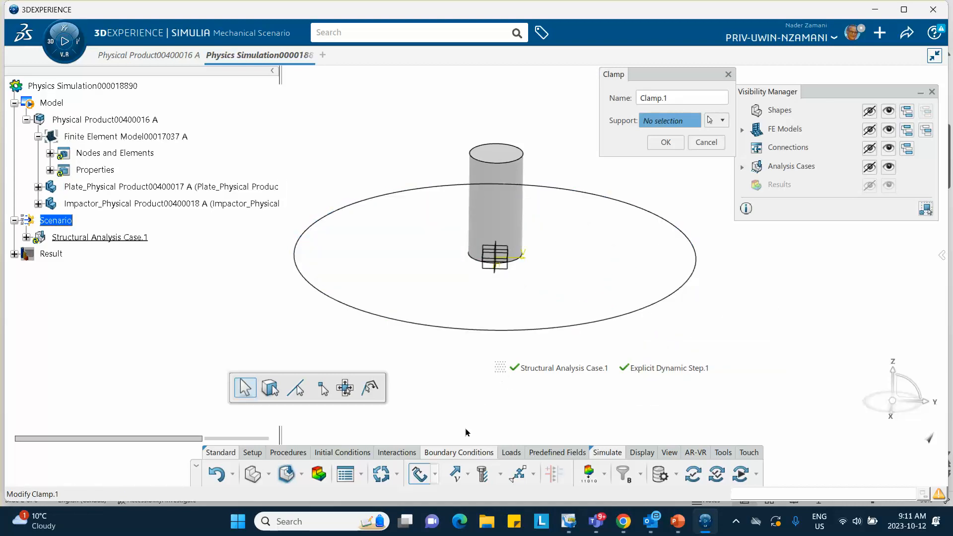
pyautogui.click(215, 475)
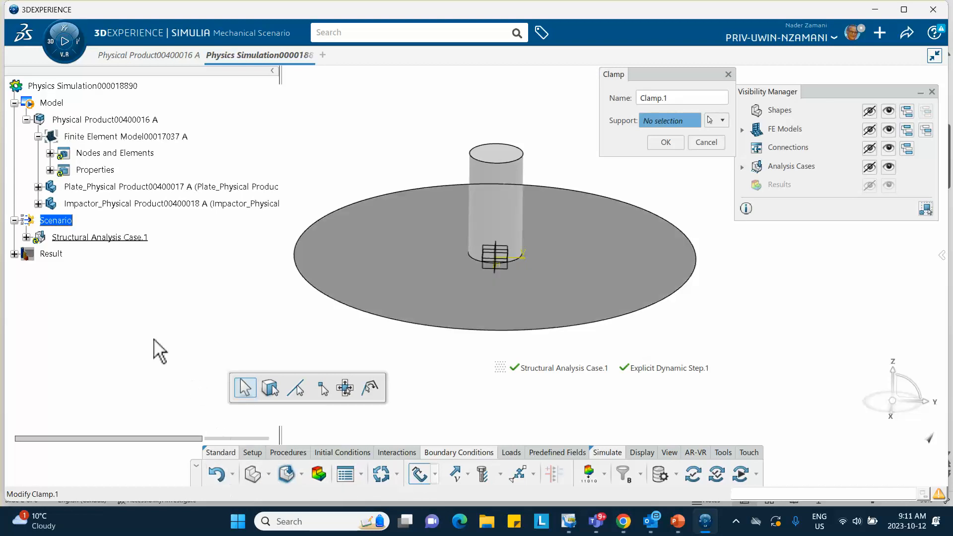
pyautogui.click(719, 121)
pyautogui.click(776, 274)
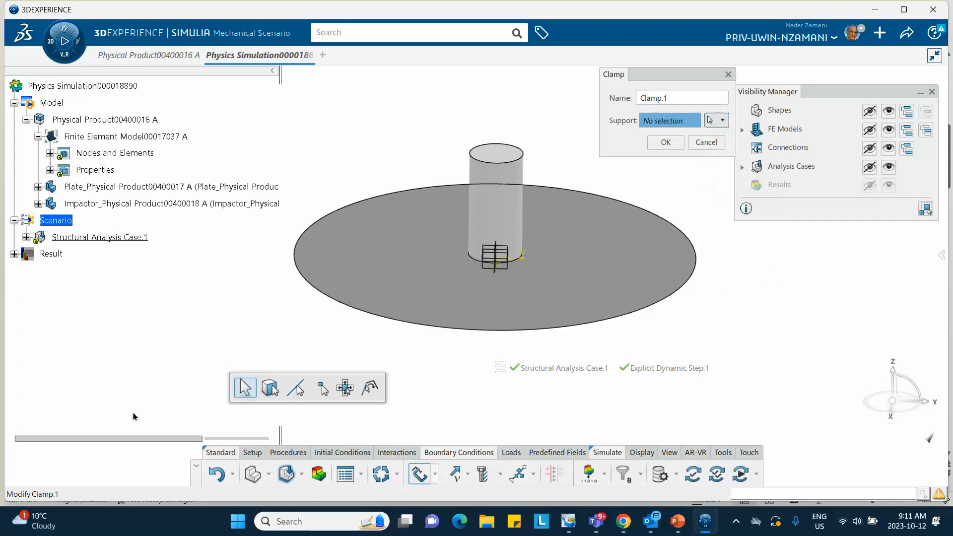
pyautogui.click(728, 75)
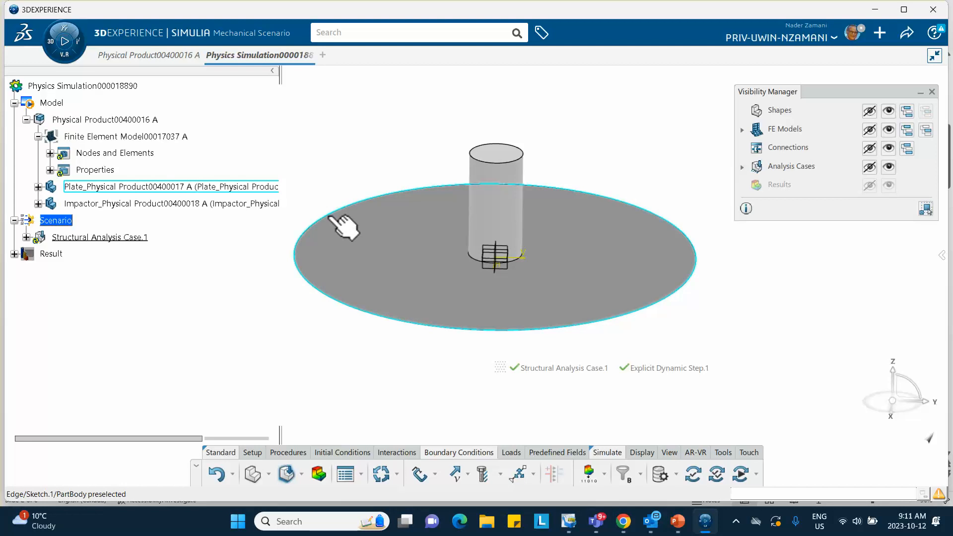
# - Hide Sketch.1 in the plate's PartBody so that it does not overlap the edge of the Fill.1 surface
pyautogui.click(38, 187)
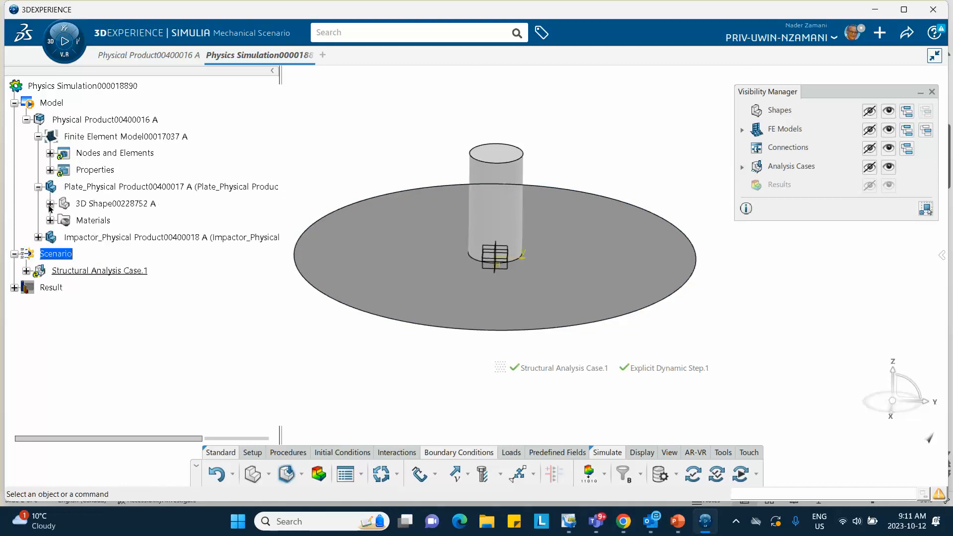
pyautogui.click(50, 204)
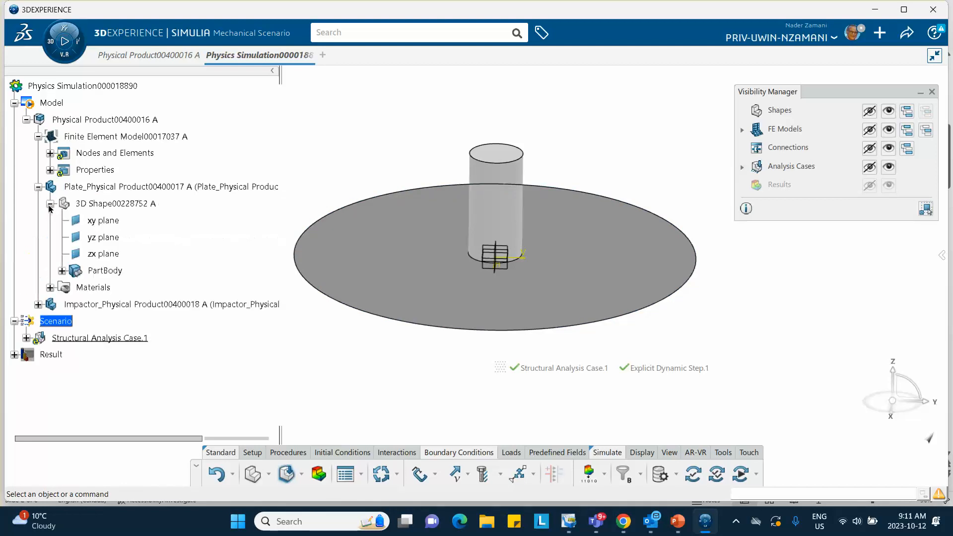
pyautogui.click(62, 271)
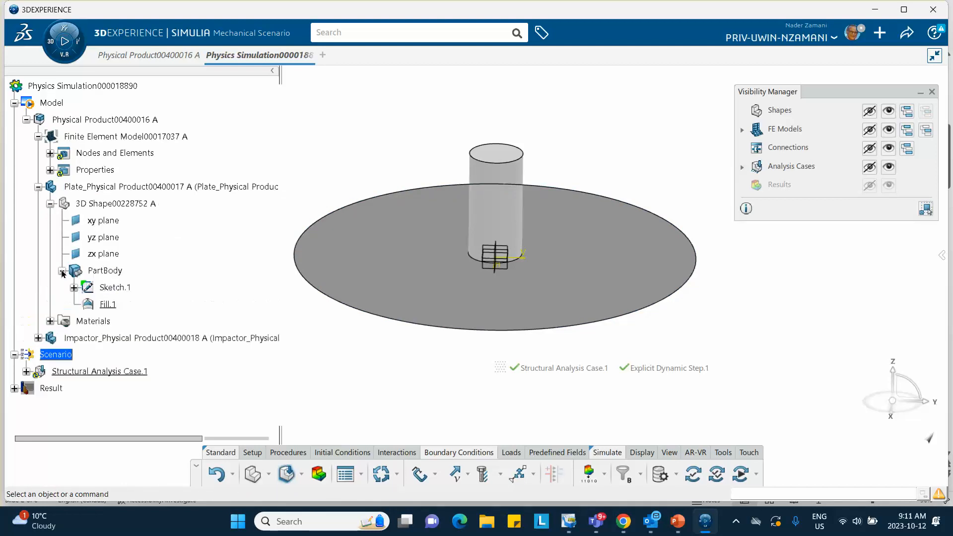
pyautogui.rightClick(111, 291)
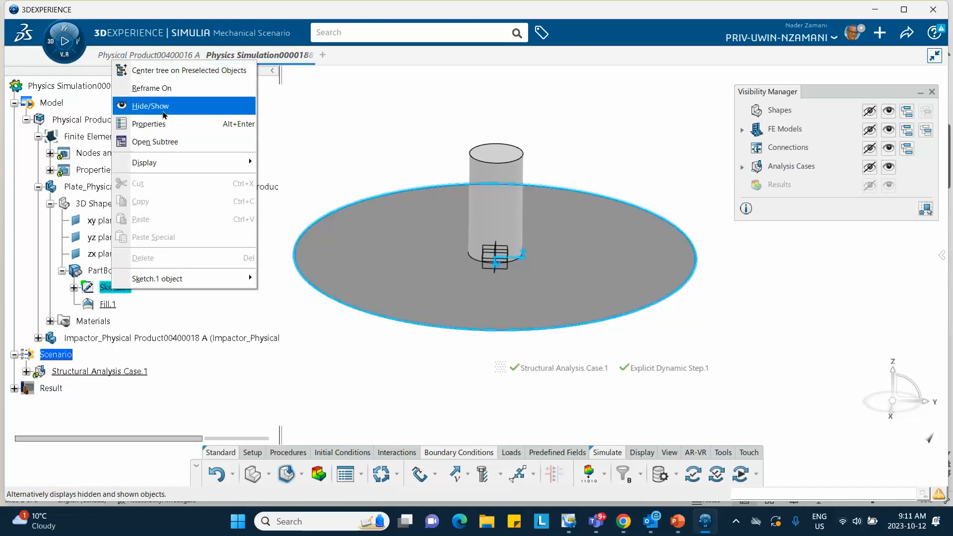
pyautogui.click(191, 107)
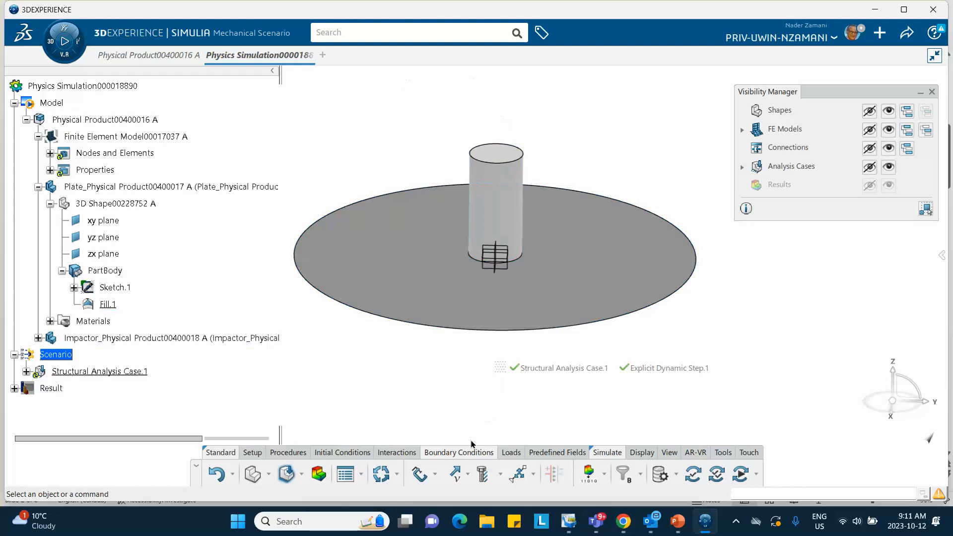
# - Apply a Clamp boundary condition to the outer circular edge of the plate's Fill.1 surface
pyautogui.click(420, 475)
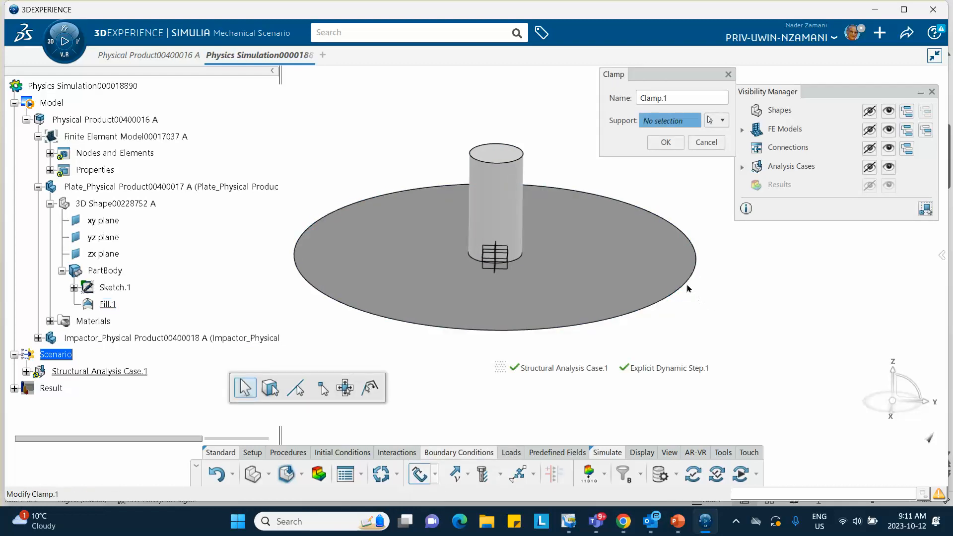
pyautogui.click(690, 283)
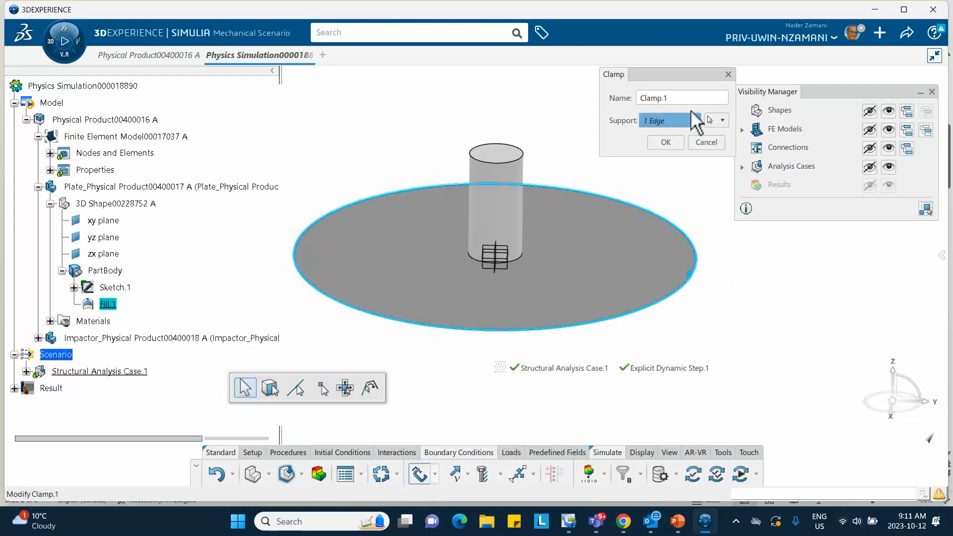
pyautogui.click(665, 144)
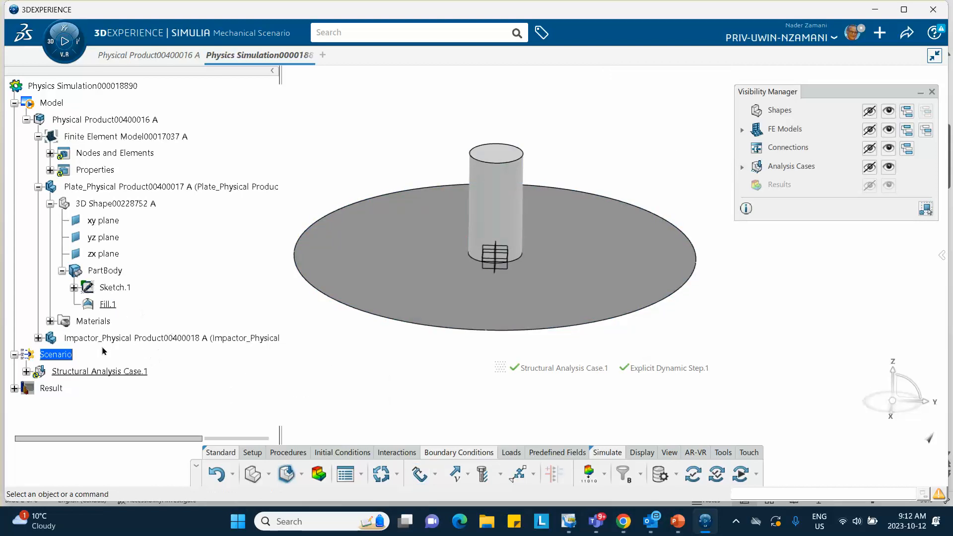
# - Show the Boundary Conditions of the analysis cases through the Visibility Manager
pyautogui.scroll(-3, 103, 351)
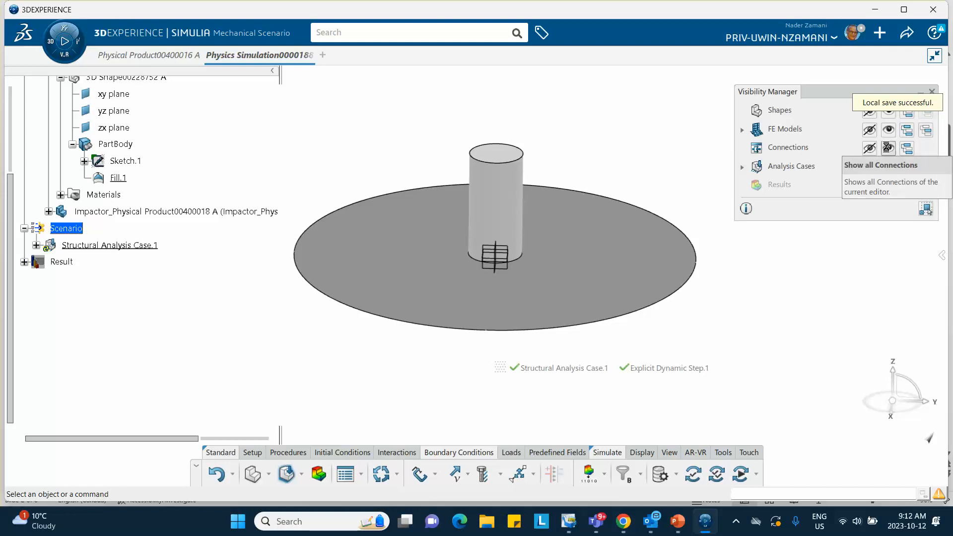
pyautogui.click(741, 130)
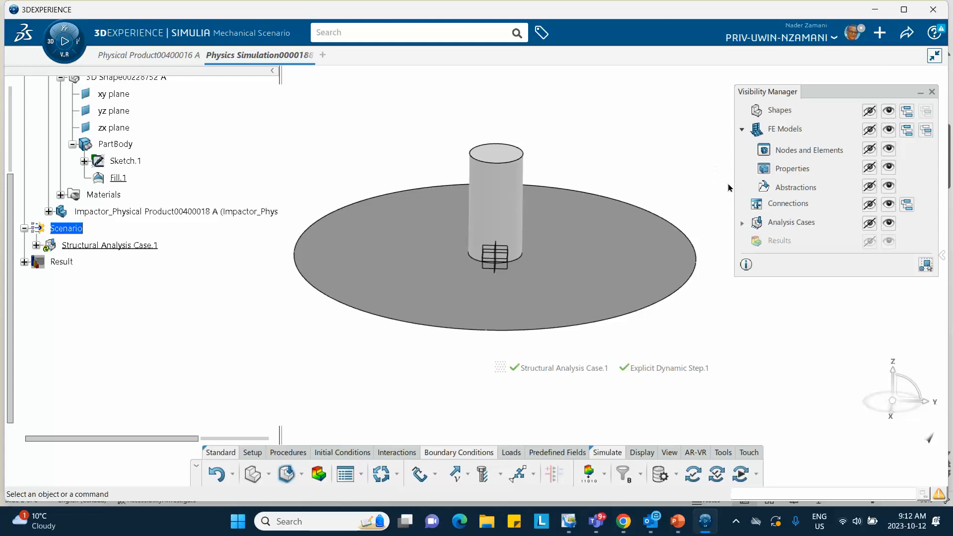
pyautogui.click(742, 223)
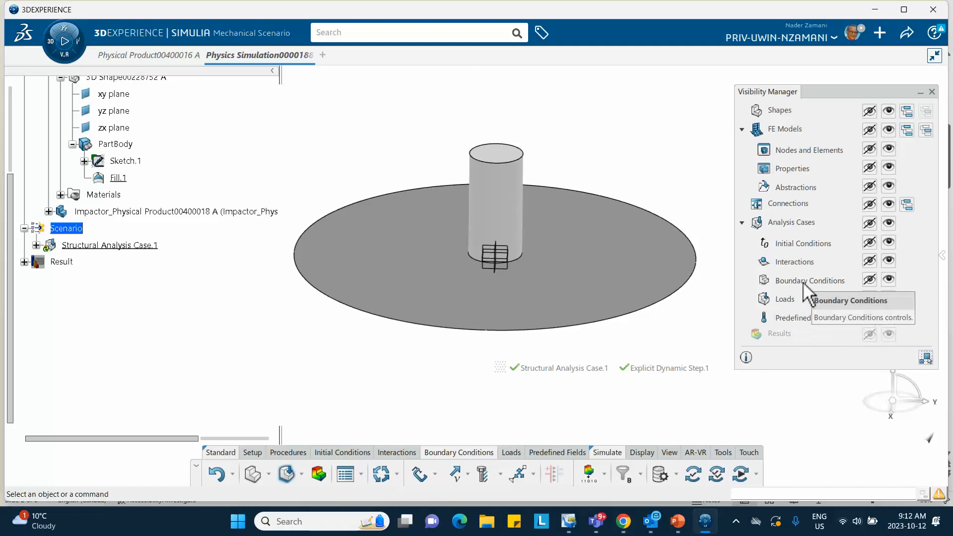
pyautogui.click(889, 280)
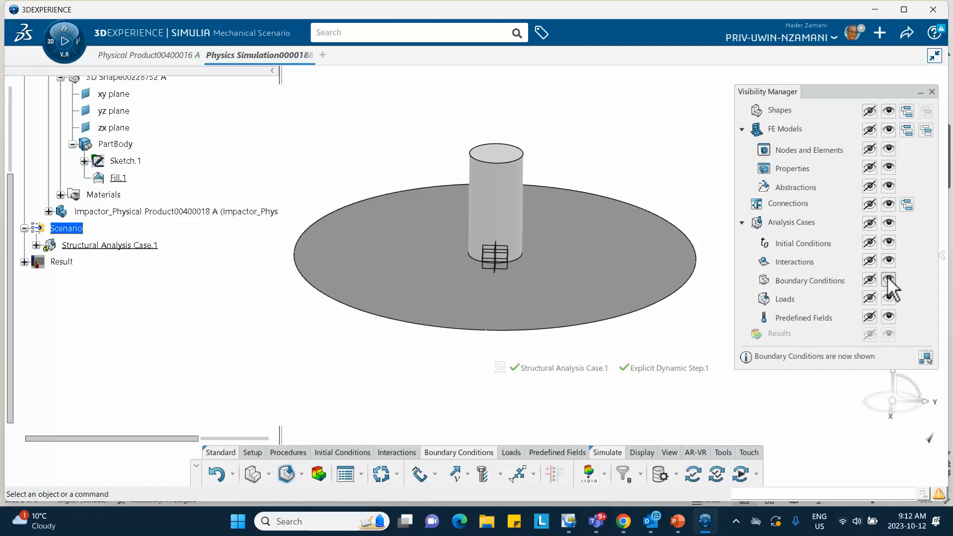
pyautogui.click(889, 280)
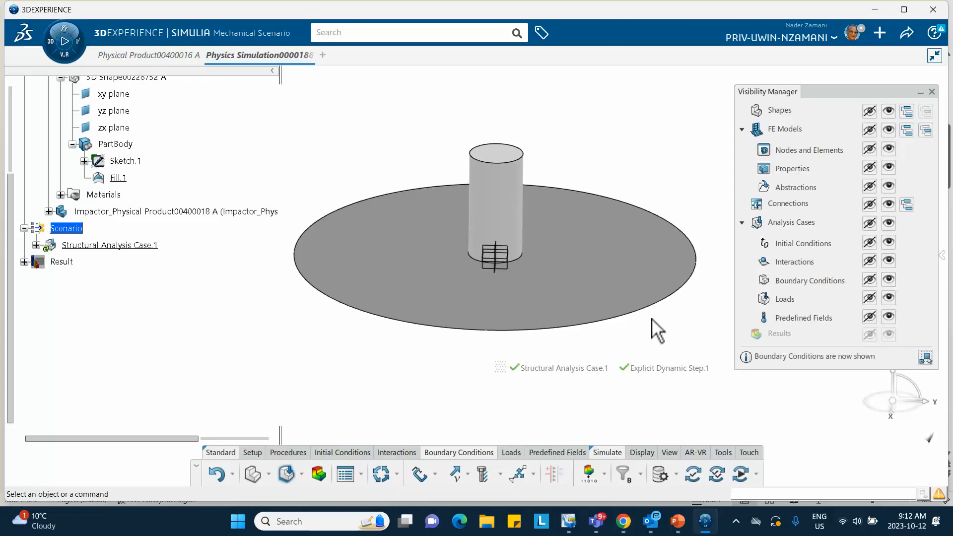
pyautogui.moveTo(636, 338)
pyautogui.mouseDown(button='middle')
pyautogui.moveTo(586, 217)
pyautogui.moveTo(651, 337)
pyautogui.mouseUp(button='middle')
pyautogui.scroll(3, 198, 269)
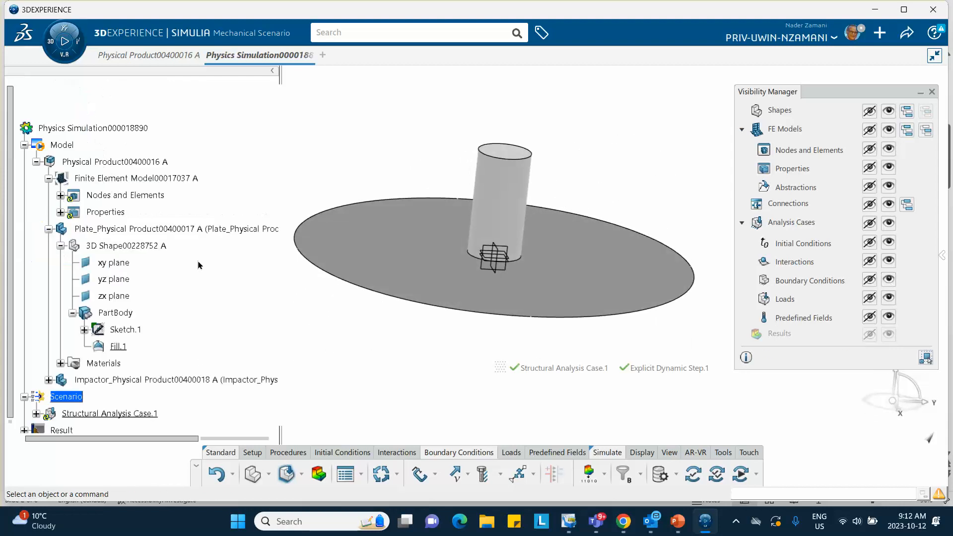
# - Show the finite element model's mesh again on the plate and impactor, and close the Visibility Manager
pyautogui.rightClick(131, 180)
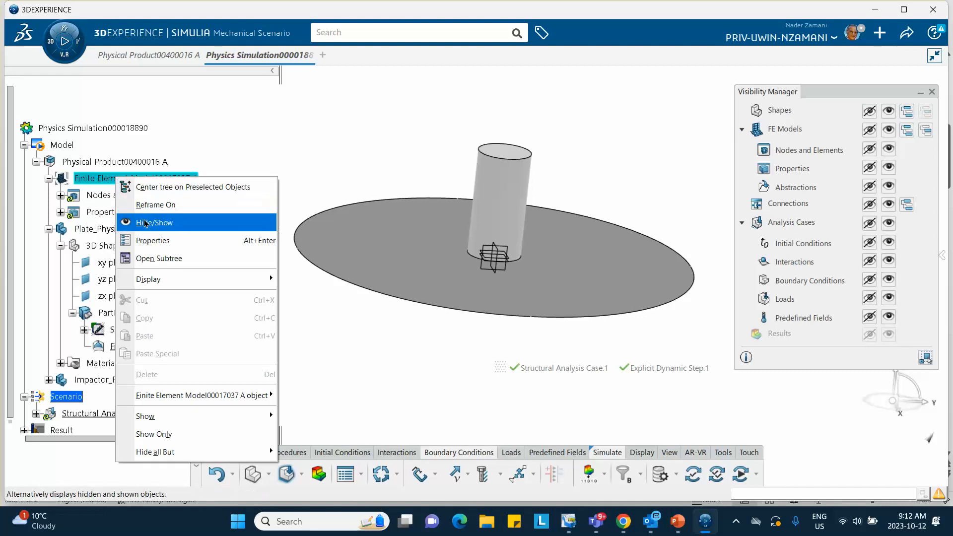
pyautogui.click(142, 222)
pyautogui.scroll(-3, 197, 248)
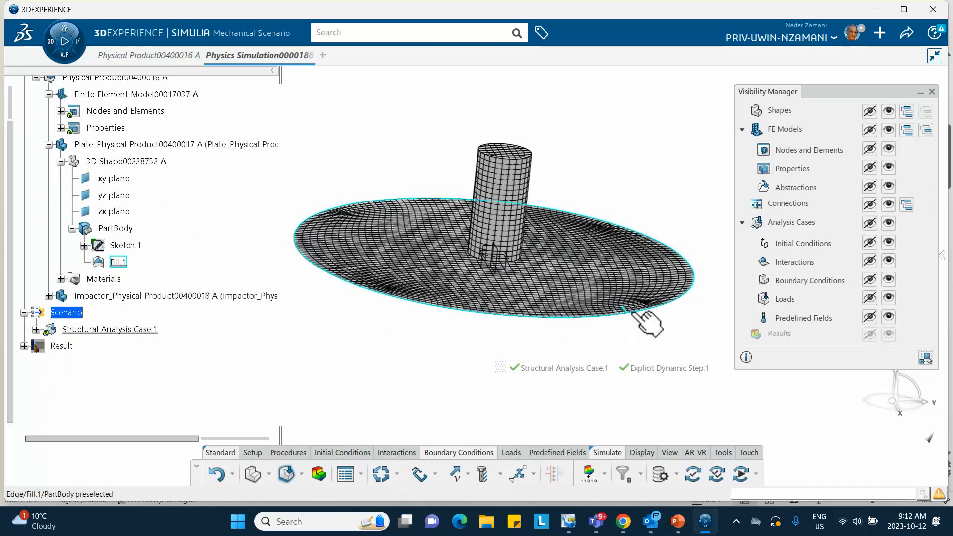
pyautogui.moveTo(343, 328); pyautogui.dragTo(342, 348, button='middle')
pyautogui.moveTo(944, 87)
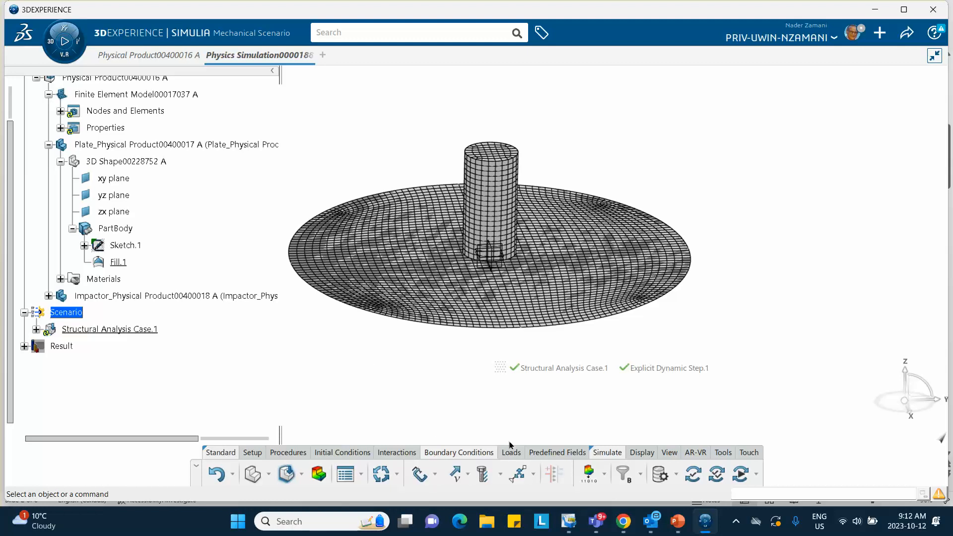
# - Start an Initial Velocity initial condition and move its dialog clear of the model
pyautogui.click(332, 453)
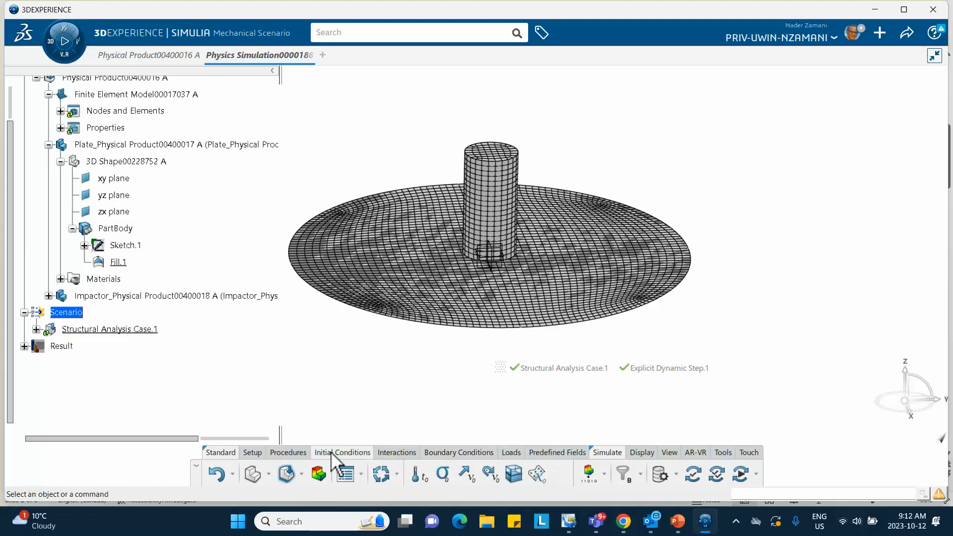
pyautogui.click(466, 474)
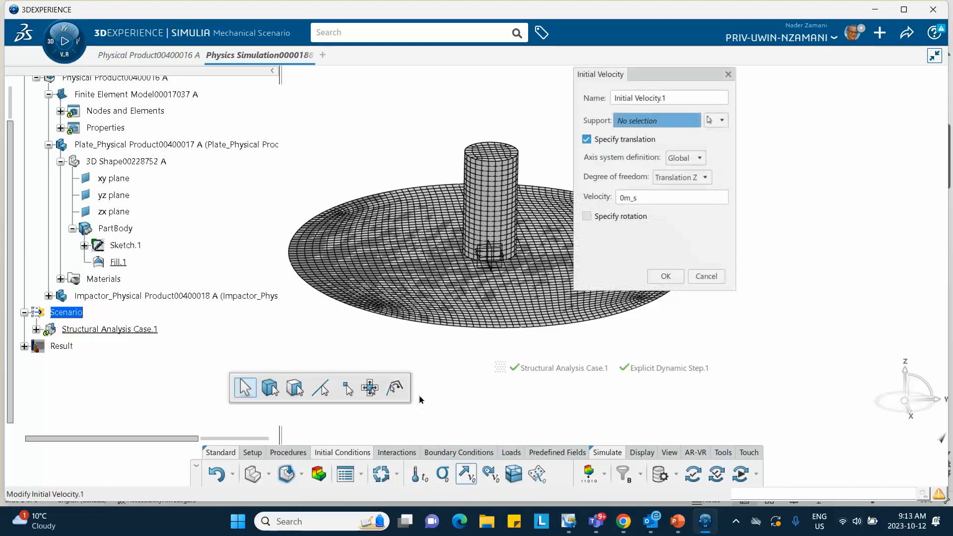
pyautogui.moveTo(671, 79); pyautogui.dragTo(798, 98)
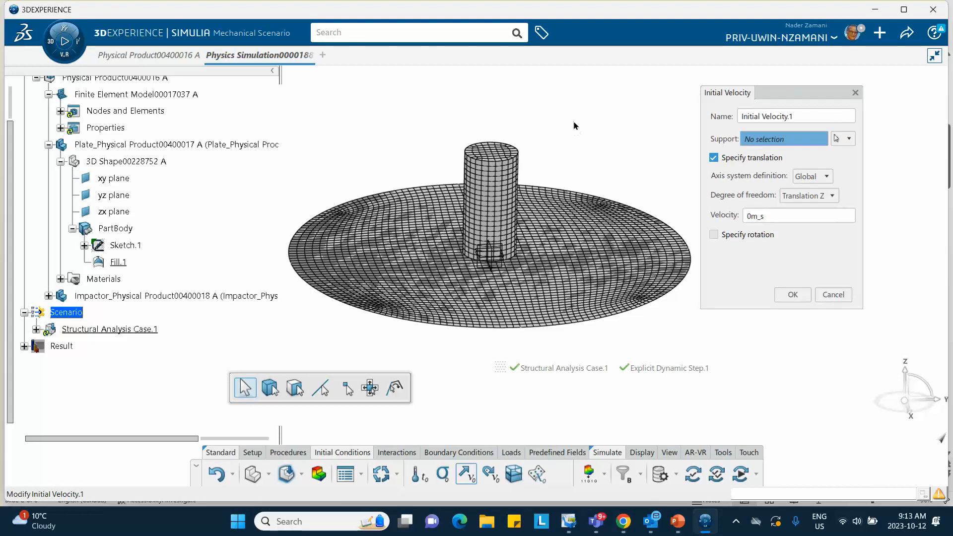
pyautogui.click(546, 453)
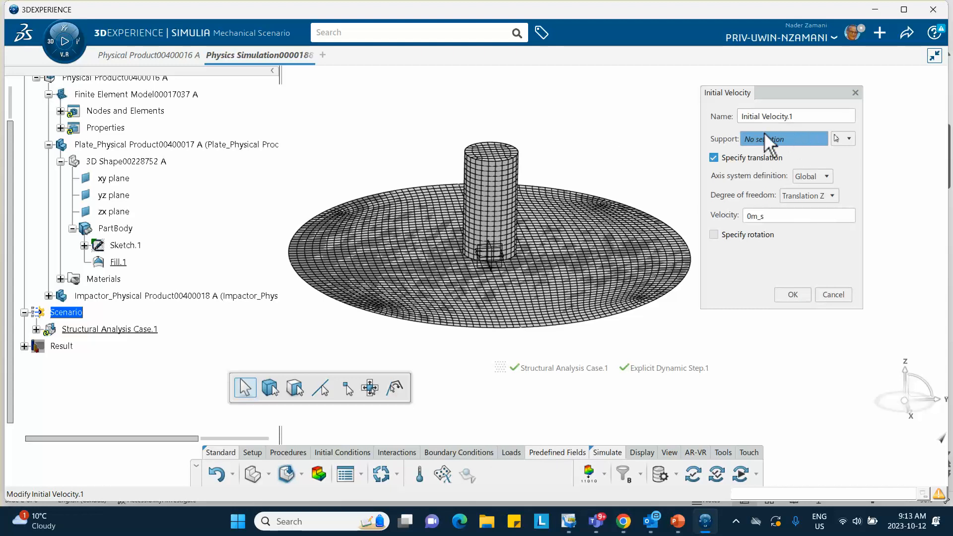
pyautogui.click(495, 201)
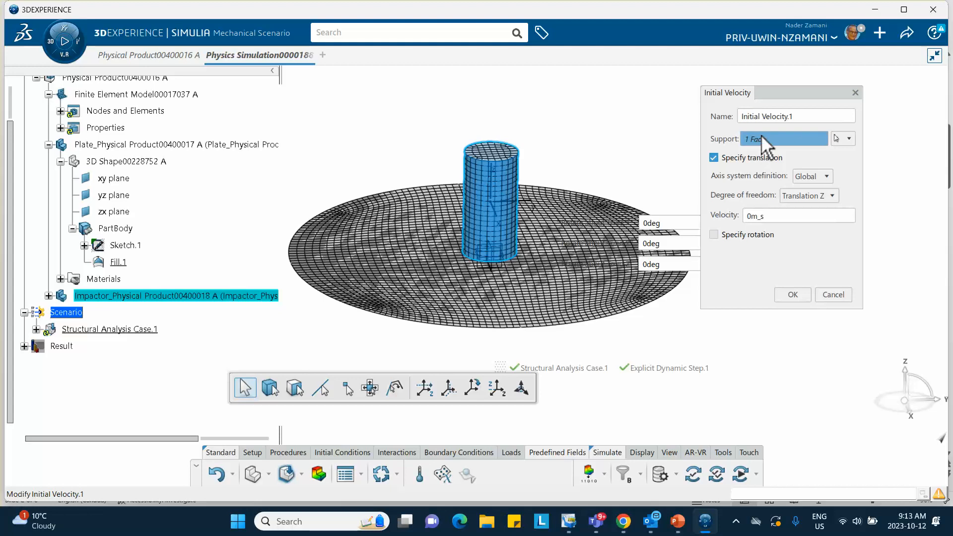
pyautogui.rightClick(784, 139)
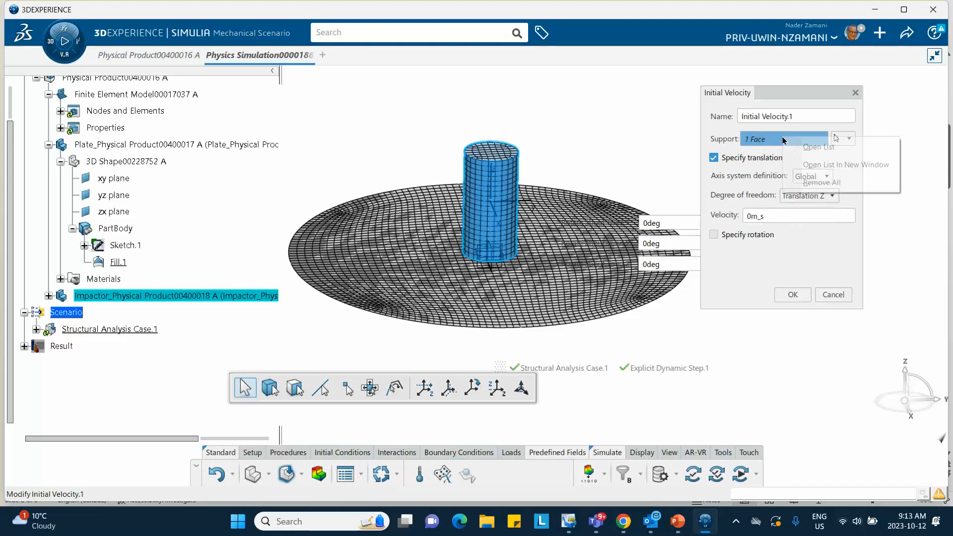
pyautogui.click(810, 182)
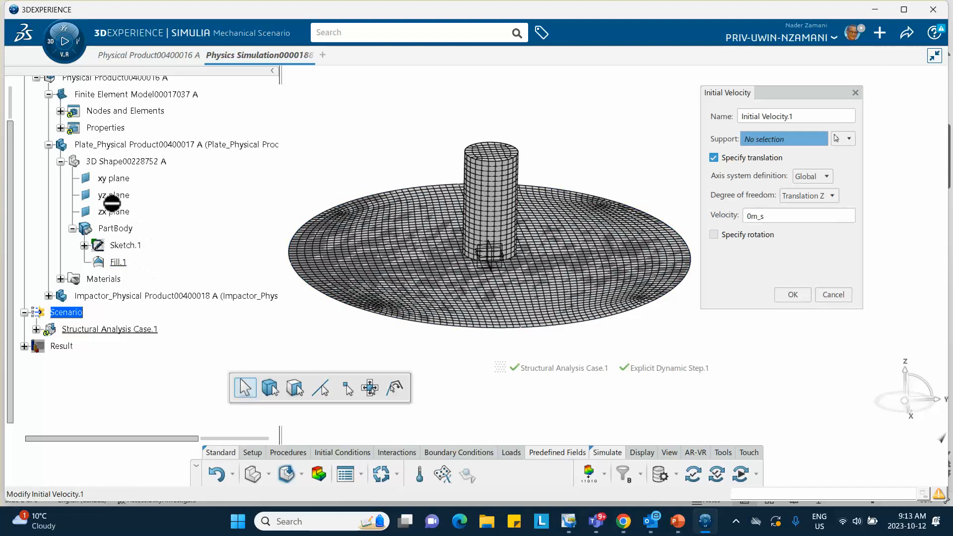
# - Assign the PartBody of the impactor's 3D shape as the support of the initial velocity
pyautogui.click(49, 296)
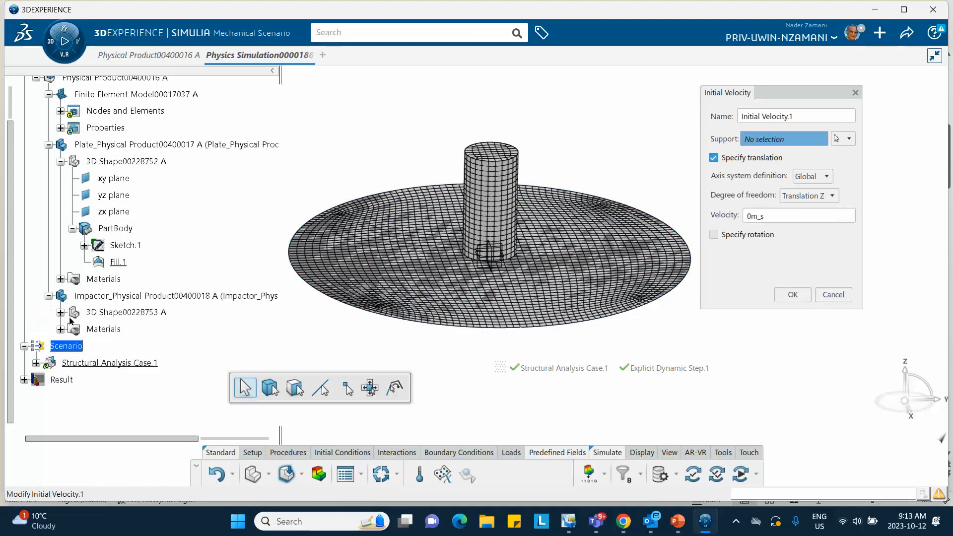
pyautogui.click(61, 312)
pyautogui.scroll(-3, 126, 318)
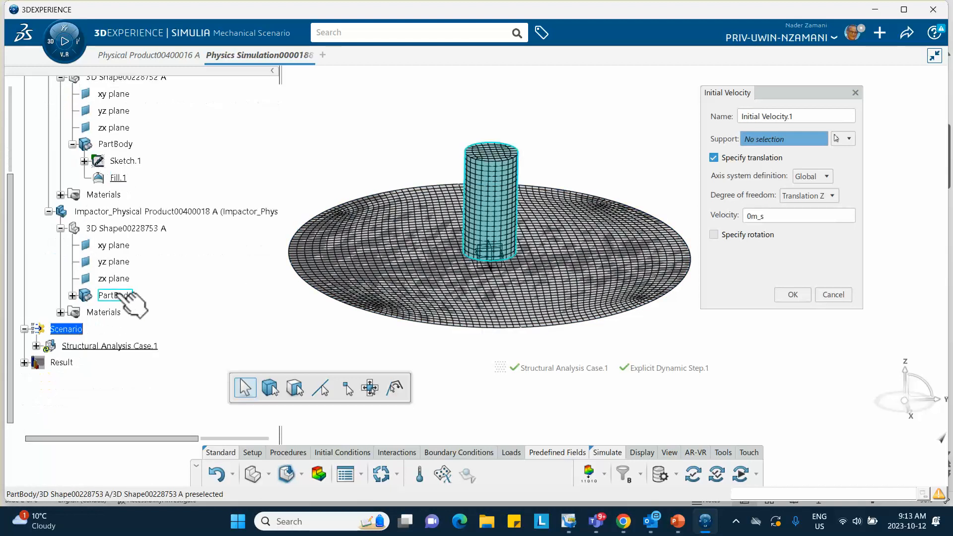
pyautogui.click(125, 295)
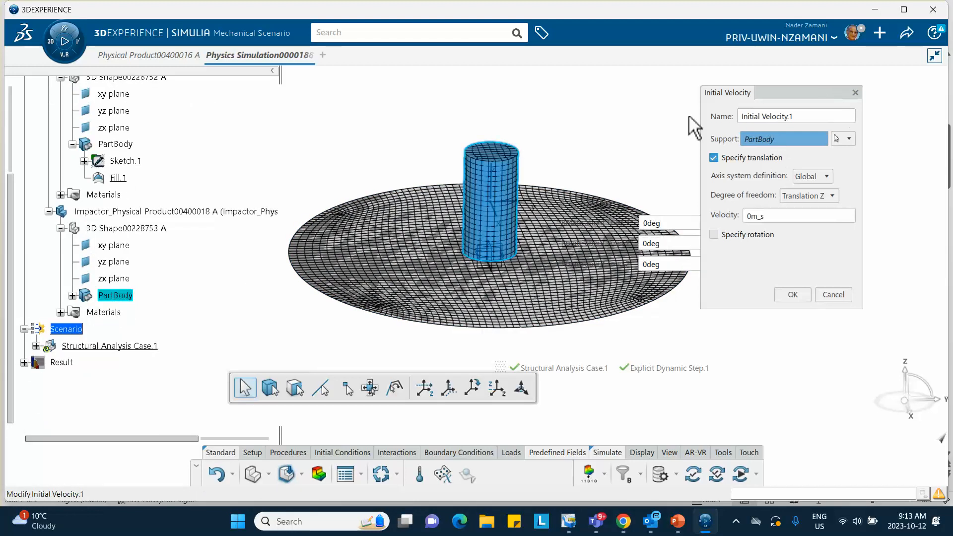
# - Set the initial velocity to -40 m_s in Translation Z of the global axis system and accept the definition
pyautogui.moveTo(581, 144); pyautogui.dragTo(550, 128, button='middle')
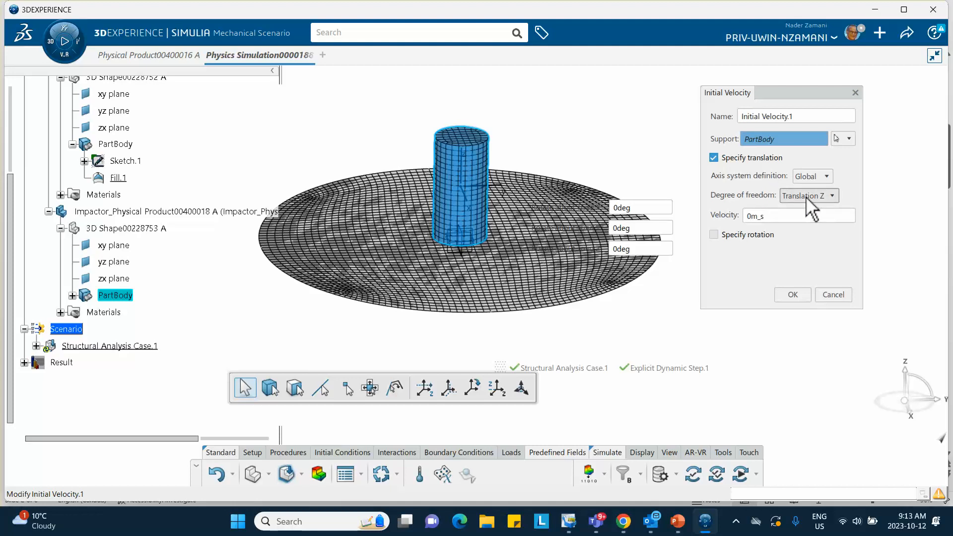
pyautogui.doubleClick(751, 216)
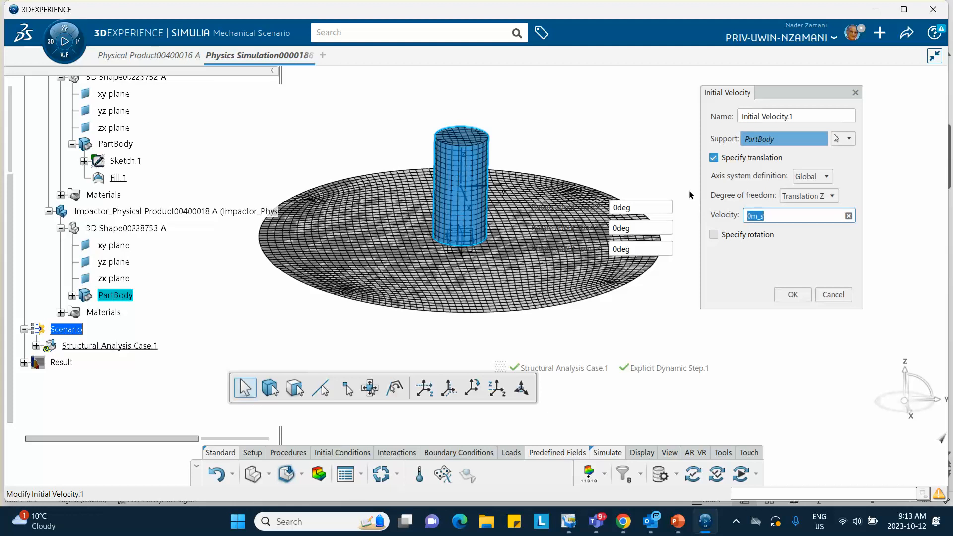
pyautogui.write('-4')
pyautogui.click(794, 295)
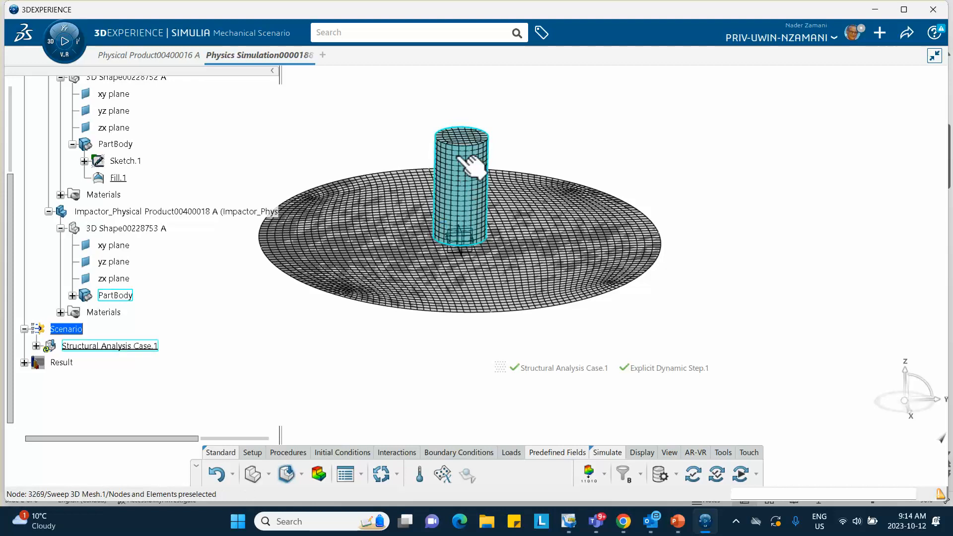
# - Create a contact property and enable its friction options with the Coulomb friction type
pyautogui.moveTo(452, 282); pyautogui.dragTo(511, 283, button='middle')
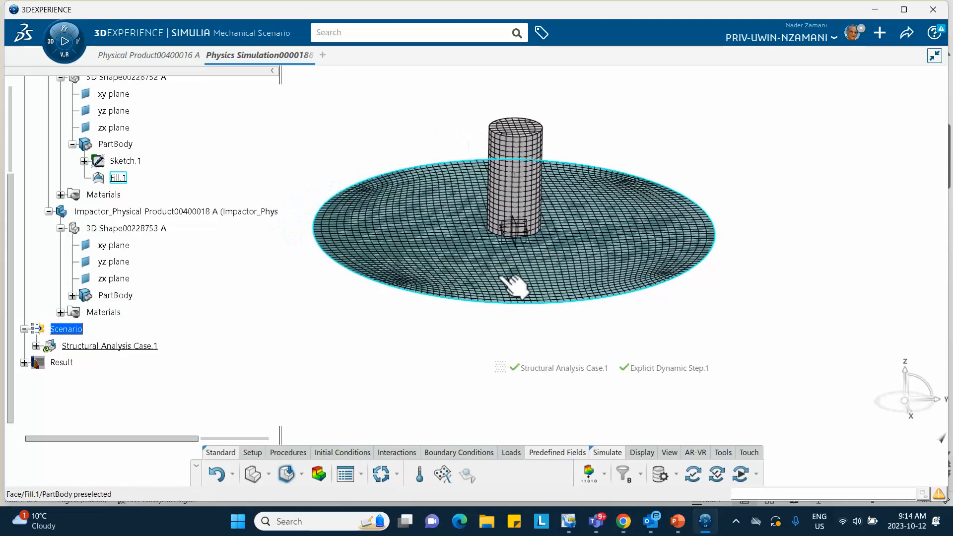
pyautogui.moveTo(298, 308); pyautogui.dragTo(232, 308, button='middle')
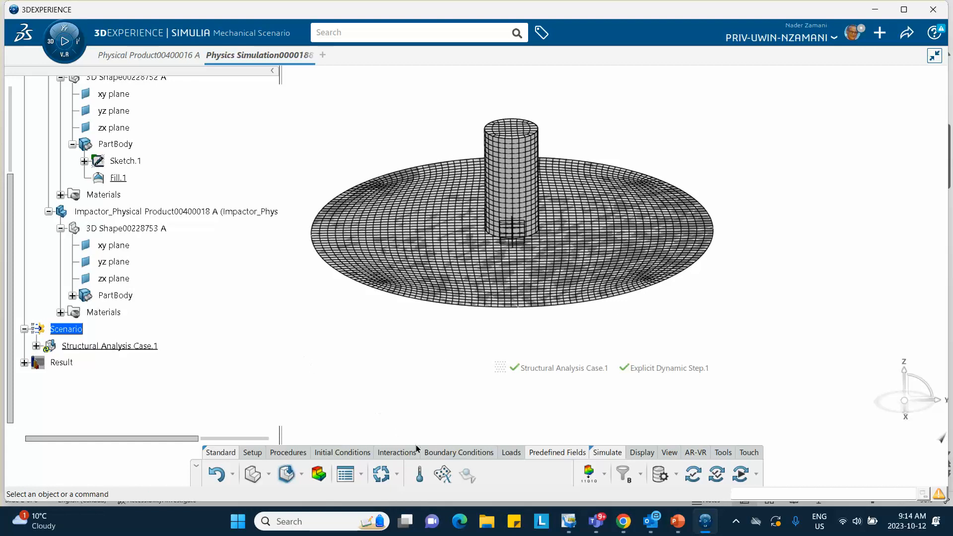
pyautogui.click(397, 453)
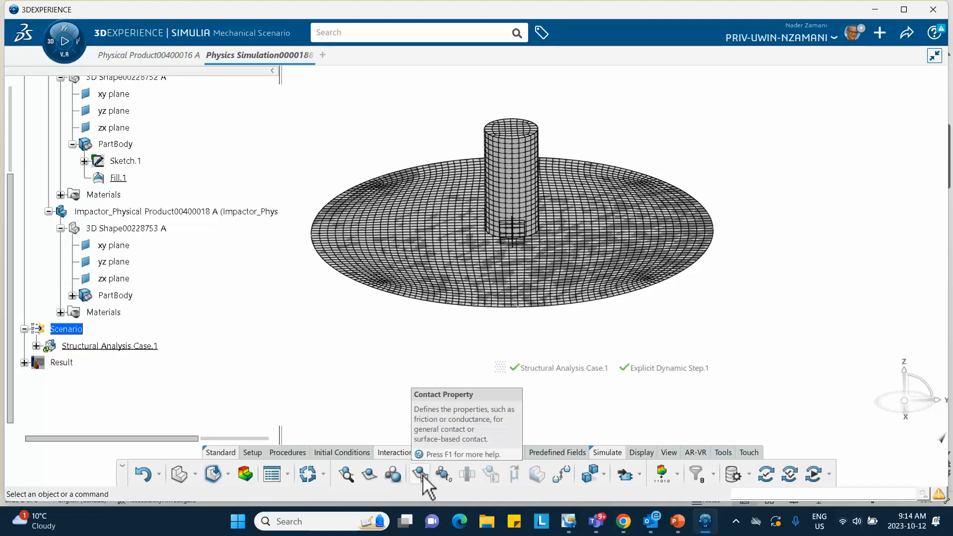
pyautogui.click(421, 475)
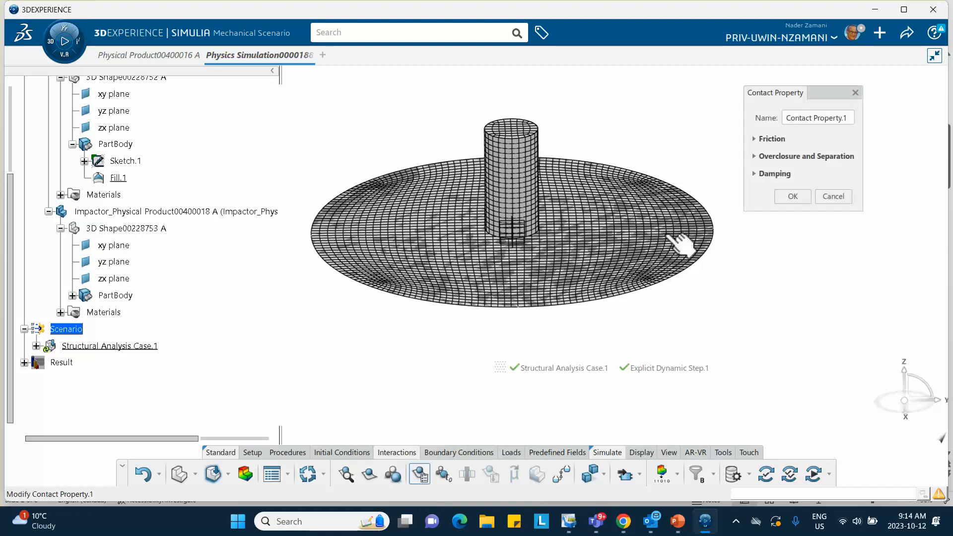
pyautogui.click(755, 138)
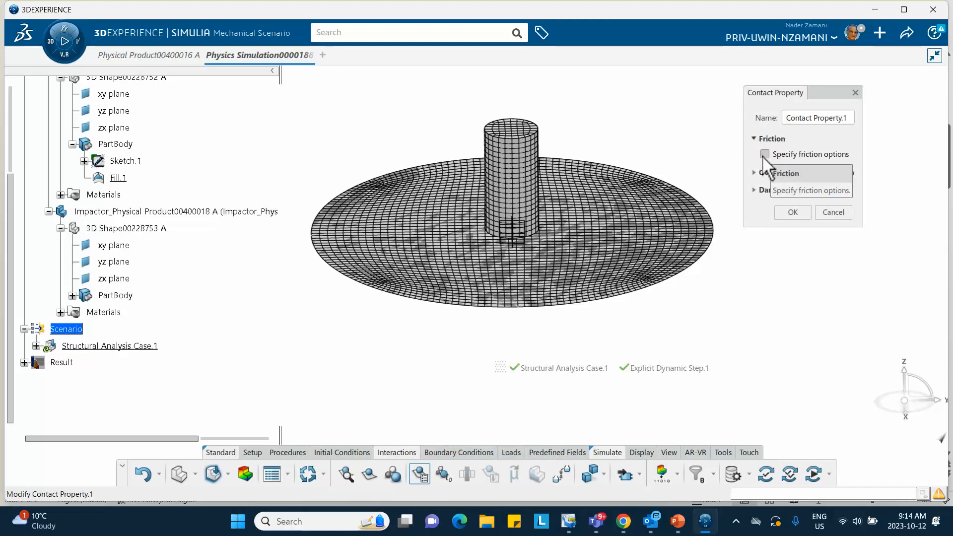
pyautogui.click(765, 154)
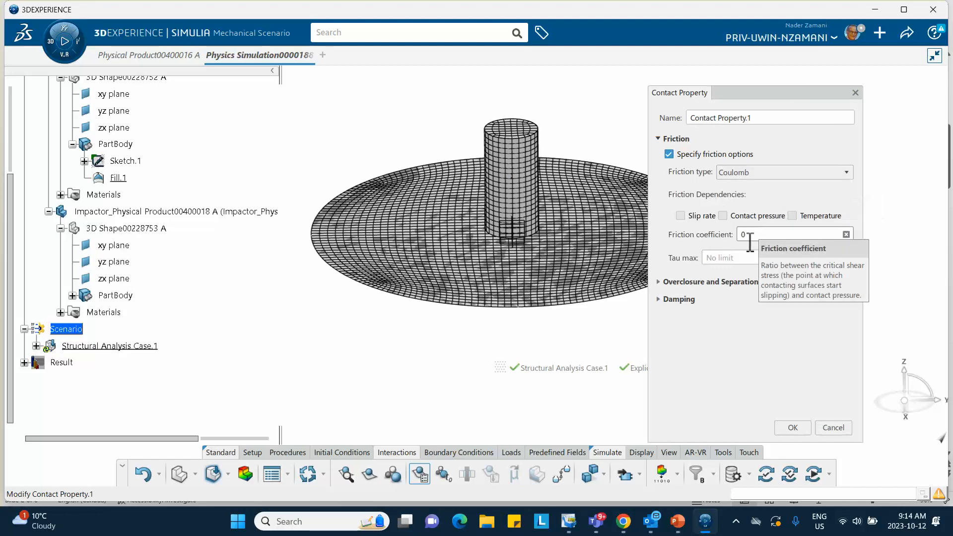
# - Set the contact property's friction coefficient to 0.3, as specified on the PowerPoint slide of the problem data
pyautogui.doubleClick(750, 236)
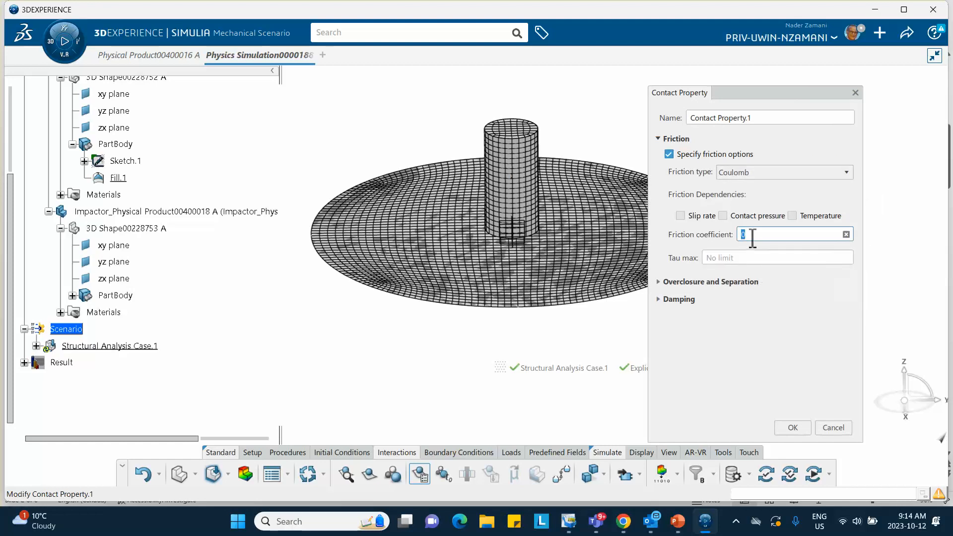
pyautogui.click(677, 521)
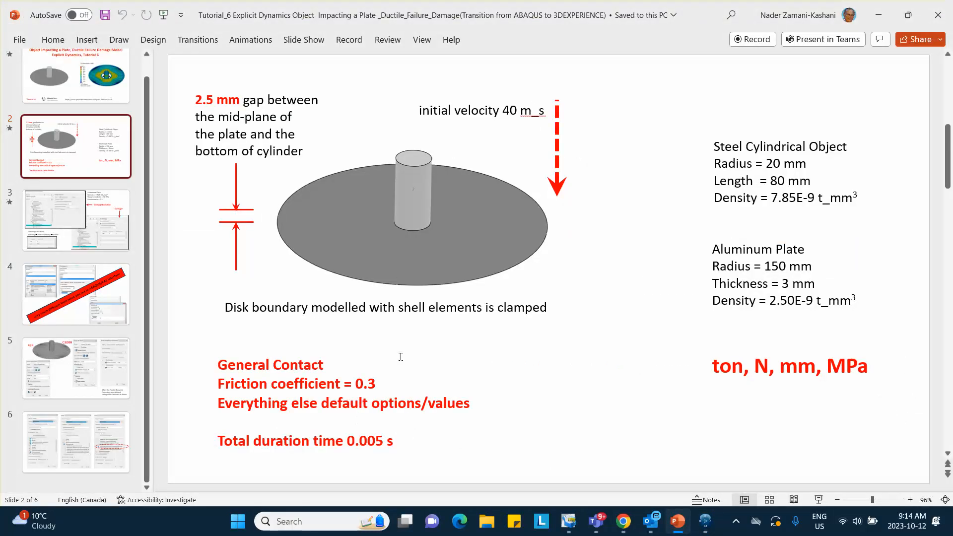
pyautogui.click(877, 14)
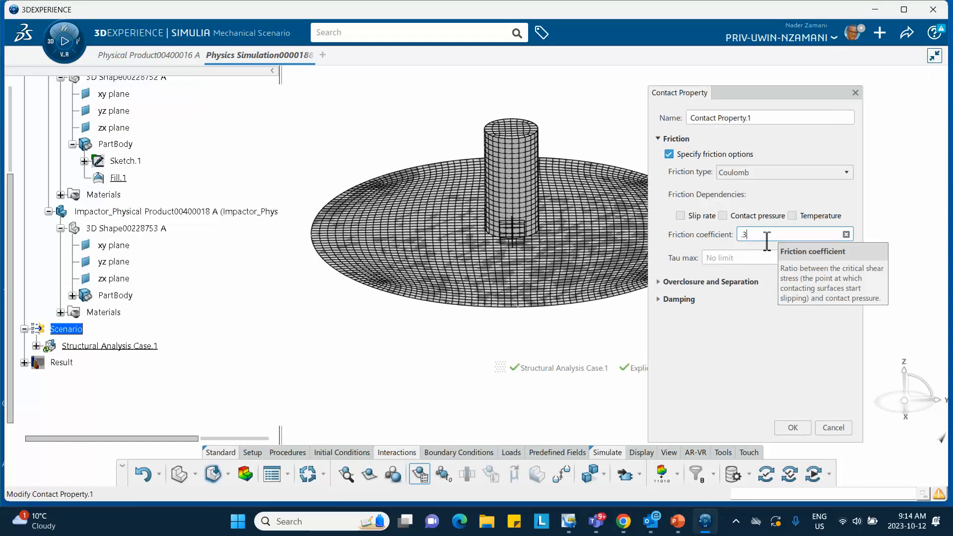
pyautogui.click(839, 192)
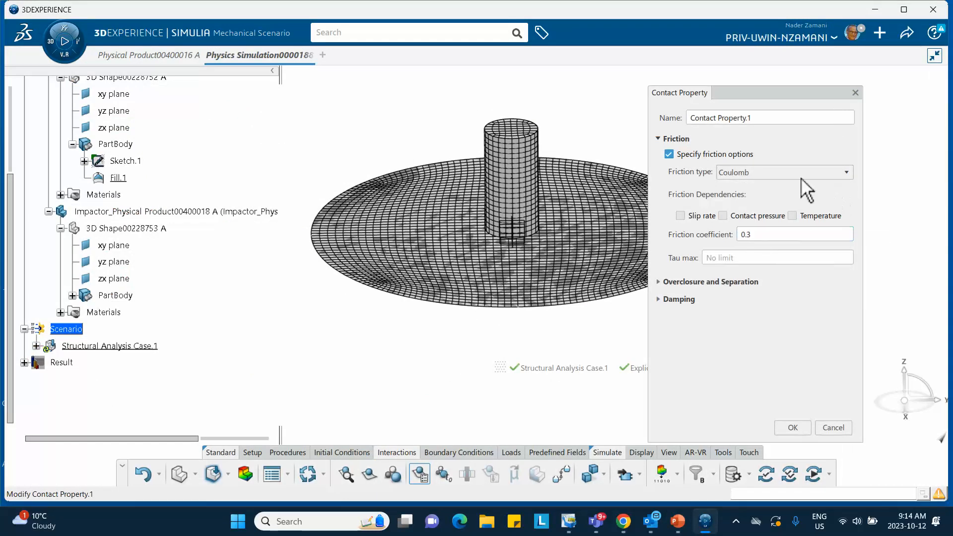
# - Rename the contact property as "my friction" and accept its definition
pyautogui.tripleClick(761, 124)
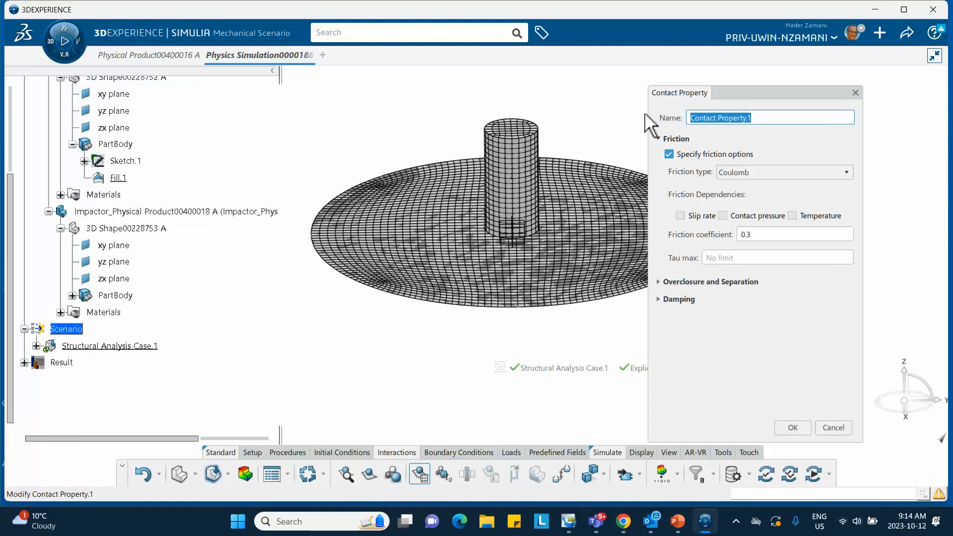
pyautogui.write('my friction')
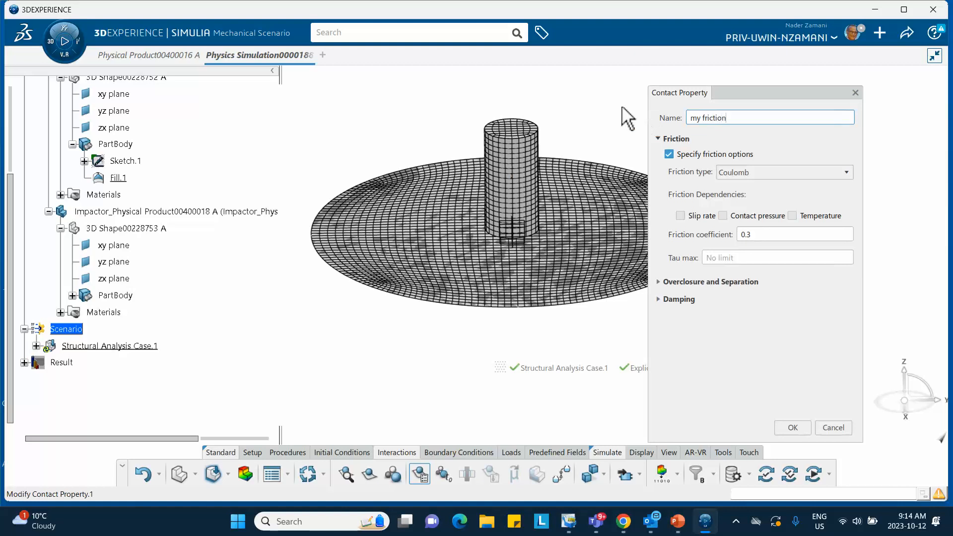
pyautogui.click(622, 106)
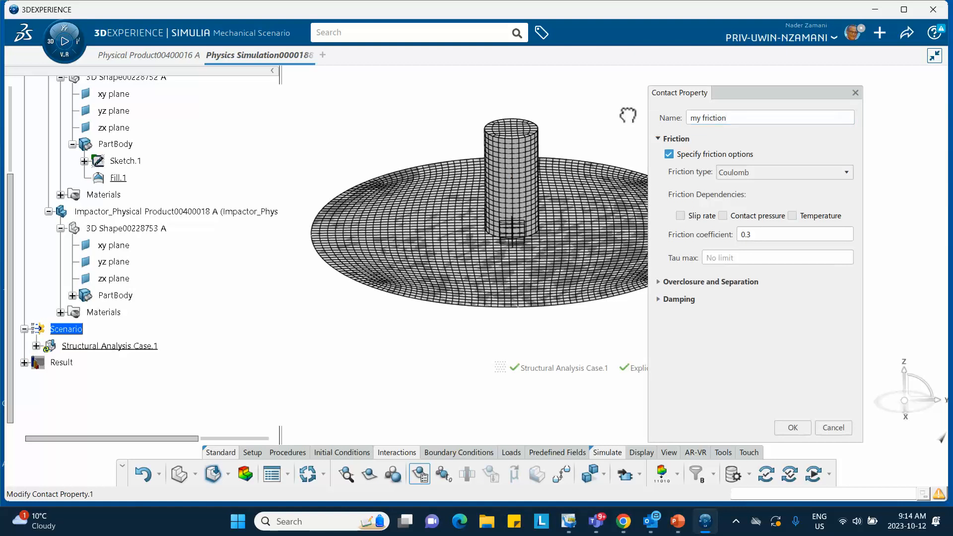
pyautogui.click(793, 428)
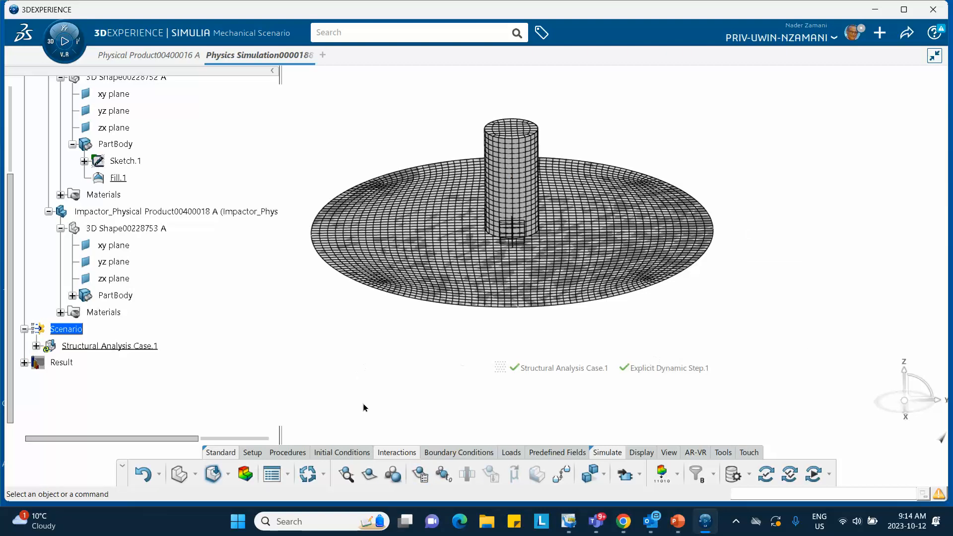
# - Create a general contact for all surfaces with "my friction" as the global contact property, and save the simulation
pyautogui.click(391, 475)
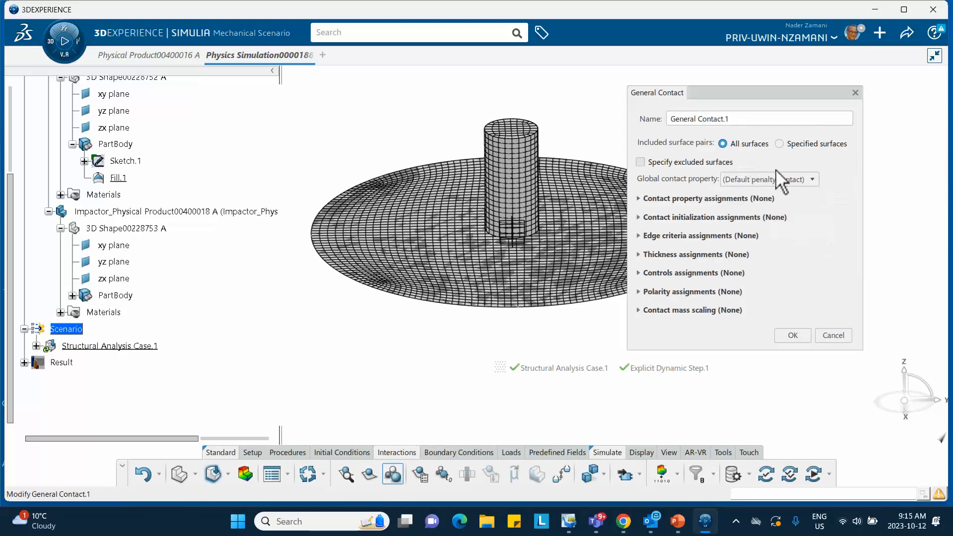
pyautogui.click(814, 180)
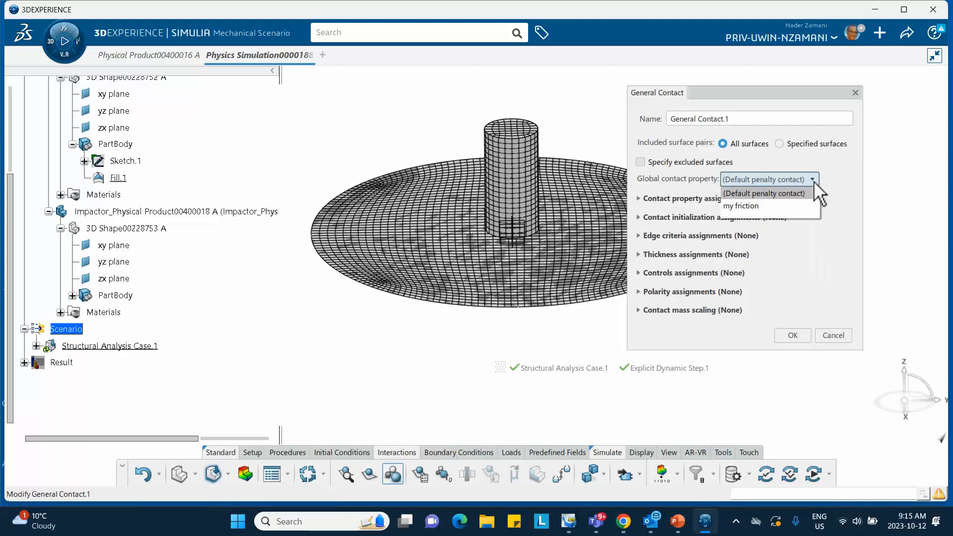
pyautogui.click(742, 206)
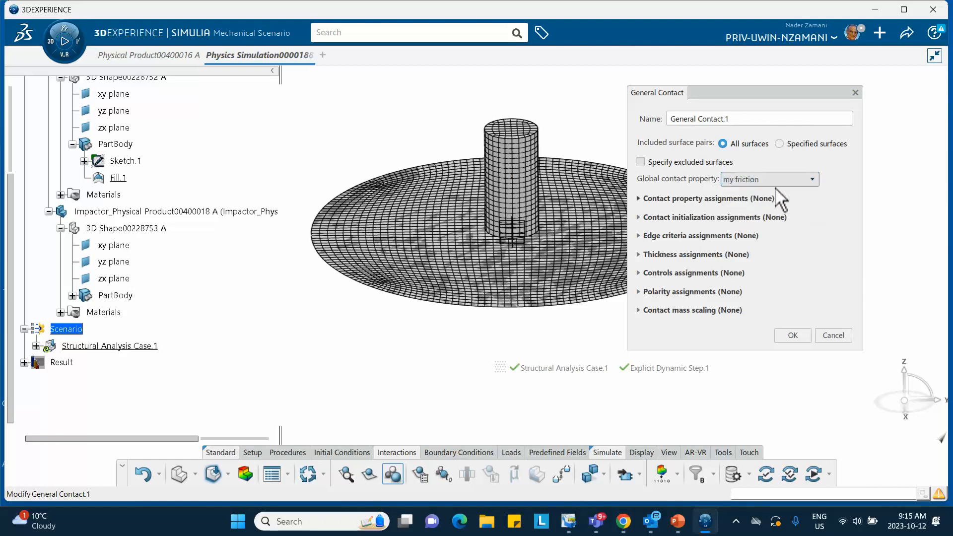
pyautogui.click(795, 333)
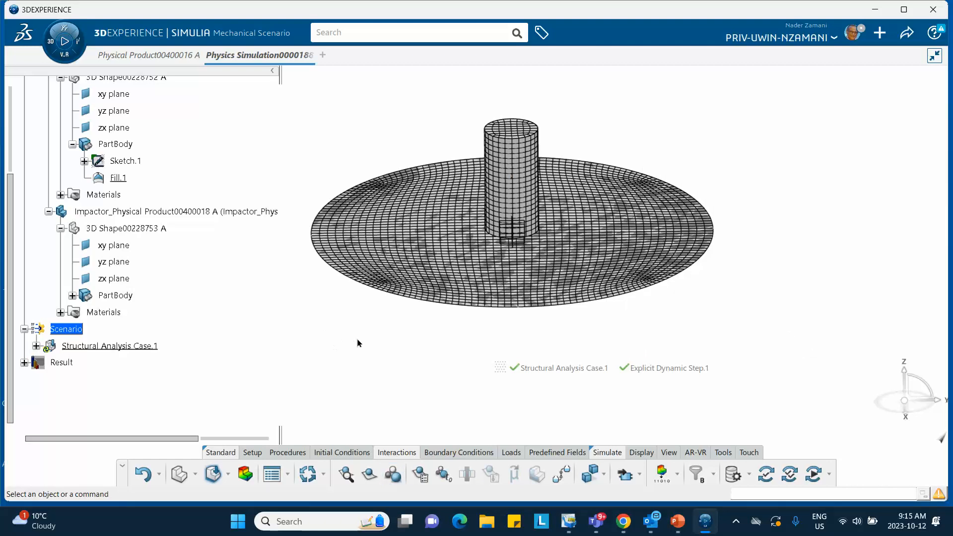
pyautogui.click(907, 33)
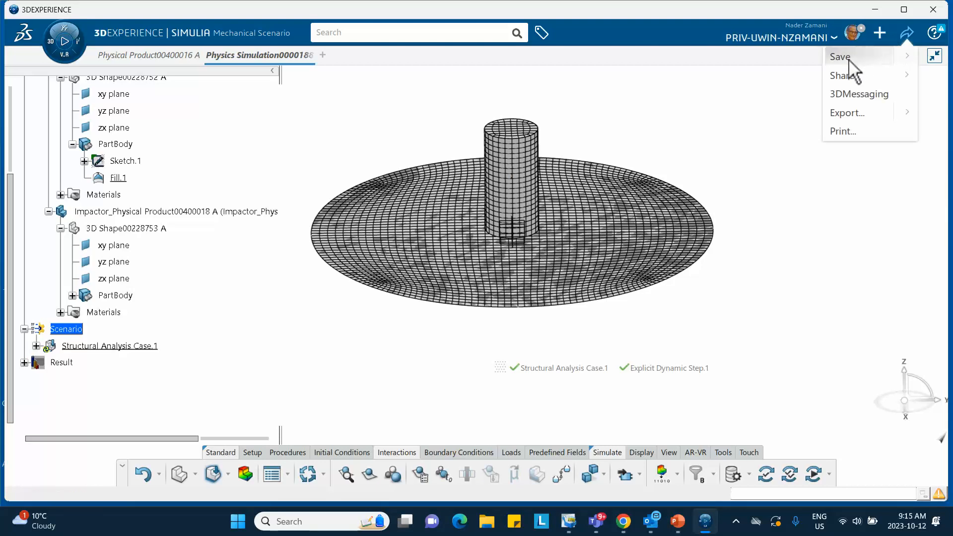
pyautogui.click(845, 58)
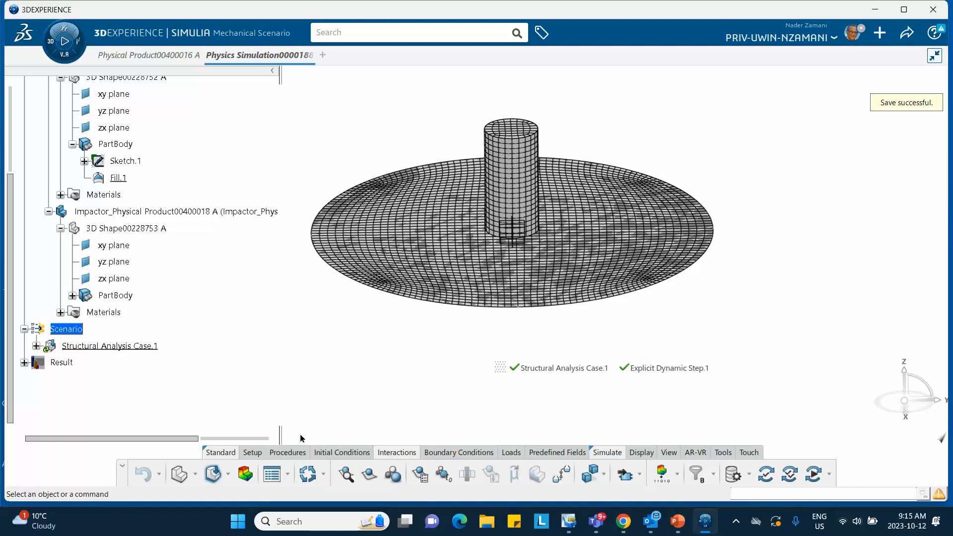
# - Start a new output request for the whole model and consult the output settings on slide 6 of the PowerPoint presentation
pyautogui.click(662, 475)
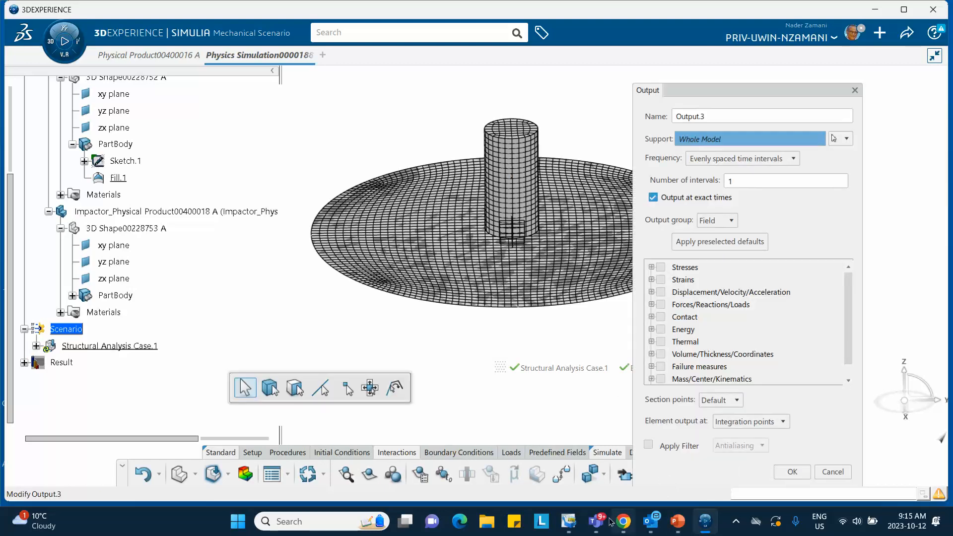
pyautogui.click(678, 522)
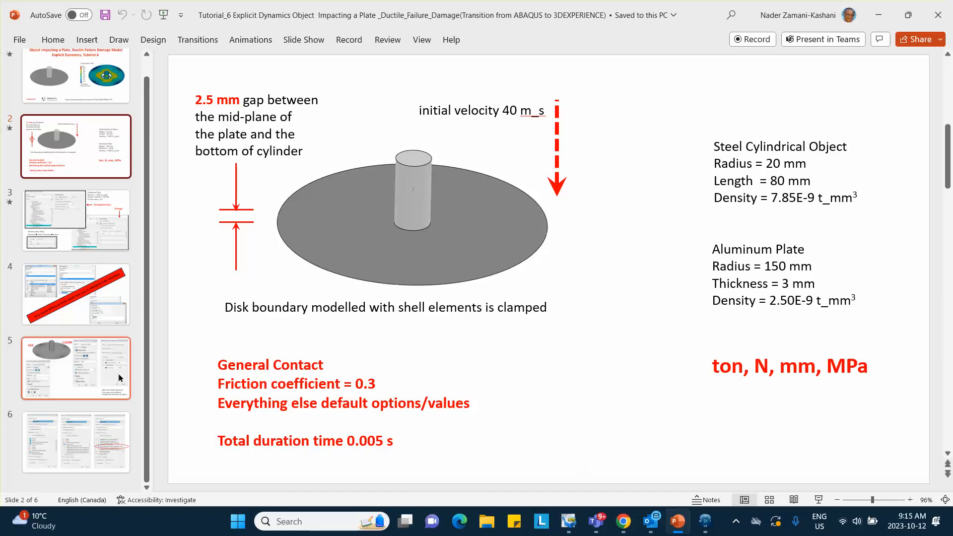
pyautogui.click(97, 374)
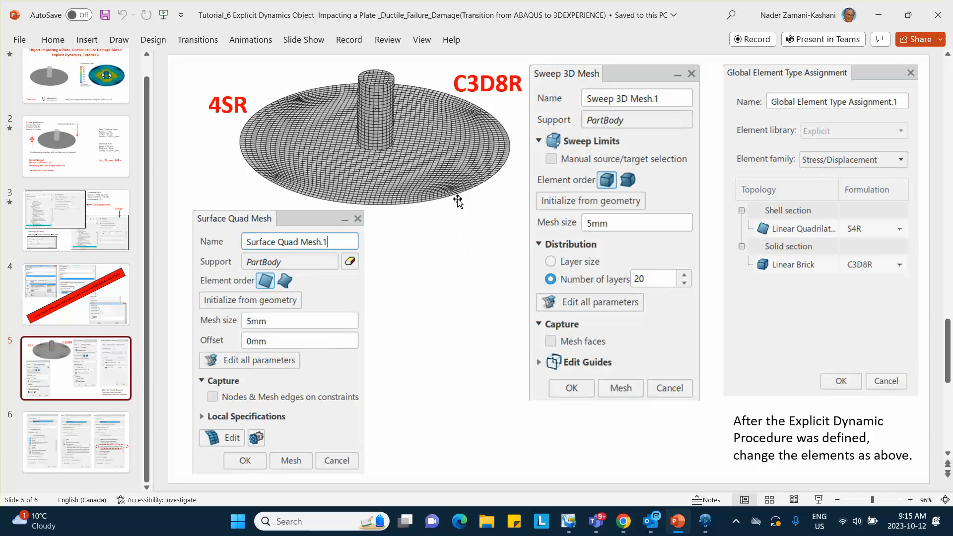
pyautogui.click(115, 427)
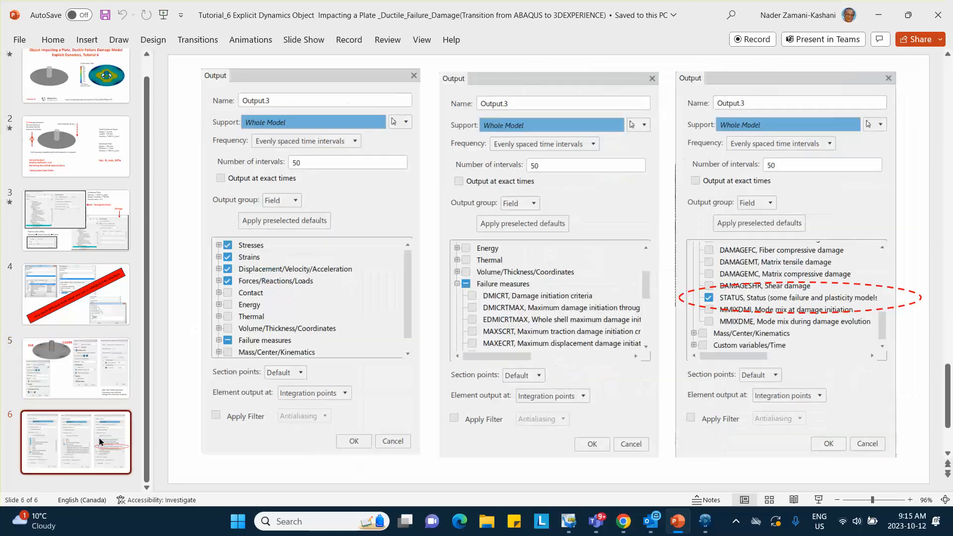
pyautogui.click(61, 382)
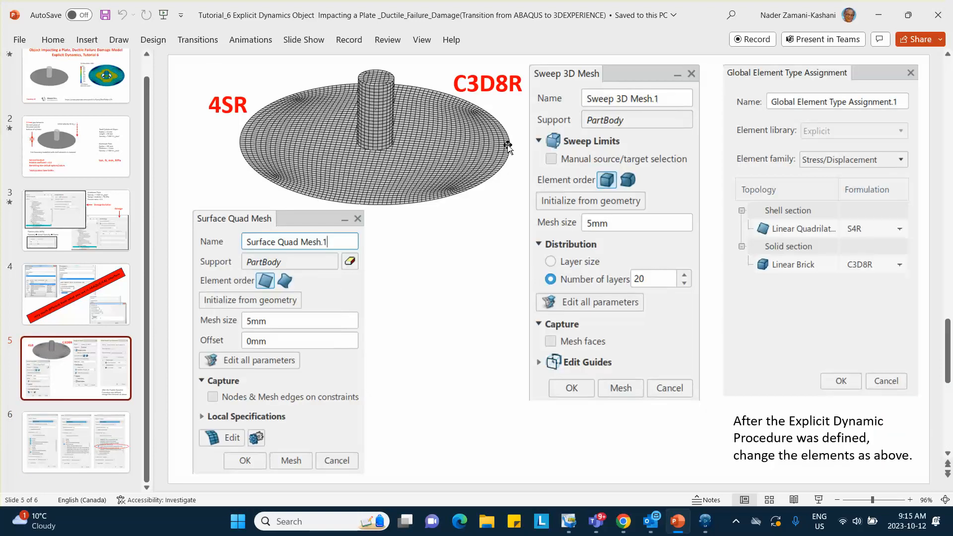
pyautogui.click(879, 15)
# - Include Stresses, Strains, Displacement/Velocity/Acceleration and Forces/Reactions/Loads in the field output request
pyautogui.click(653, 269)
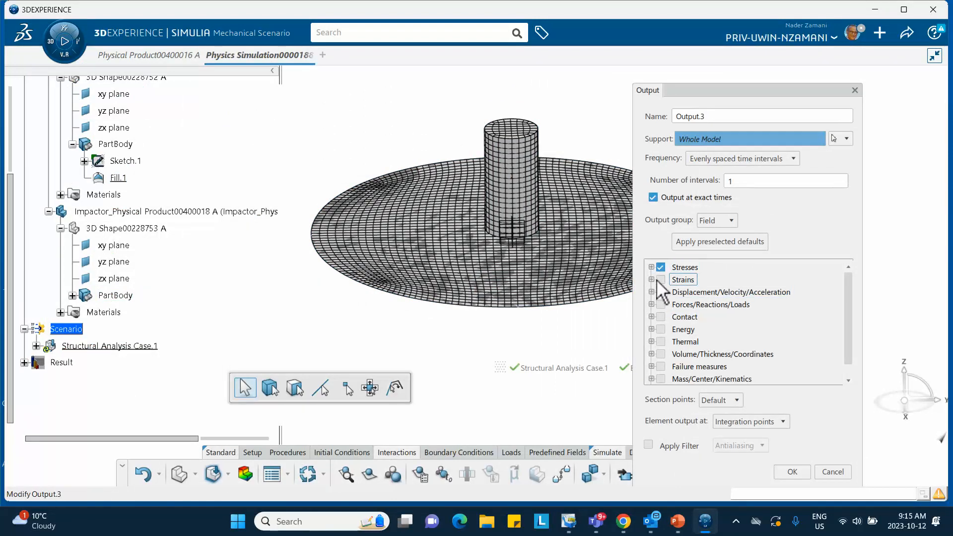
pyautogui.click(661, 280)
pyautogui.click(661, 292)
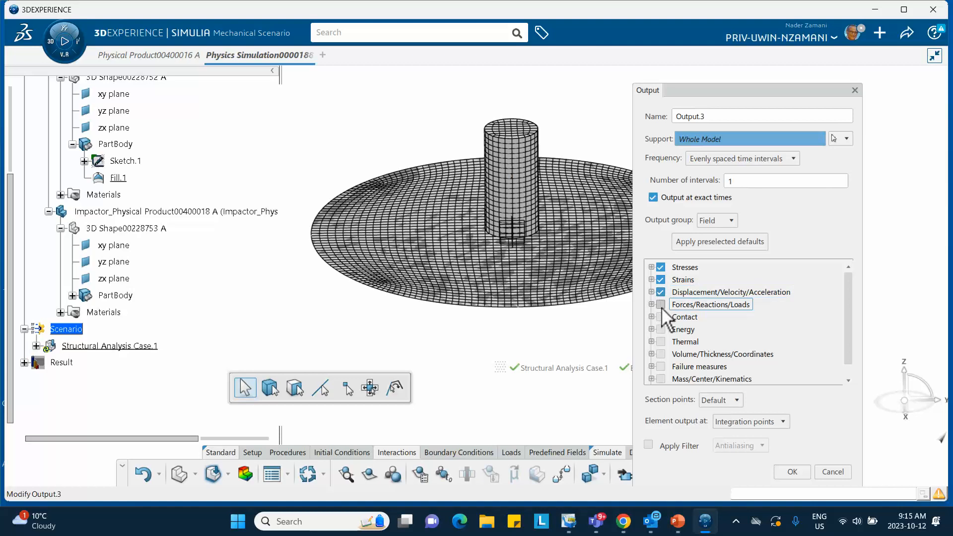
pyautogui.click(661, 305)
# - Set the output request's number of evenly spaced time intervals to 50, as specified on the PowerPoint output slide
pyautogui.click(744, 181)
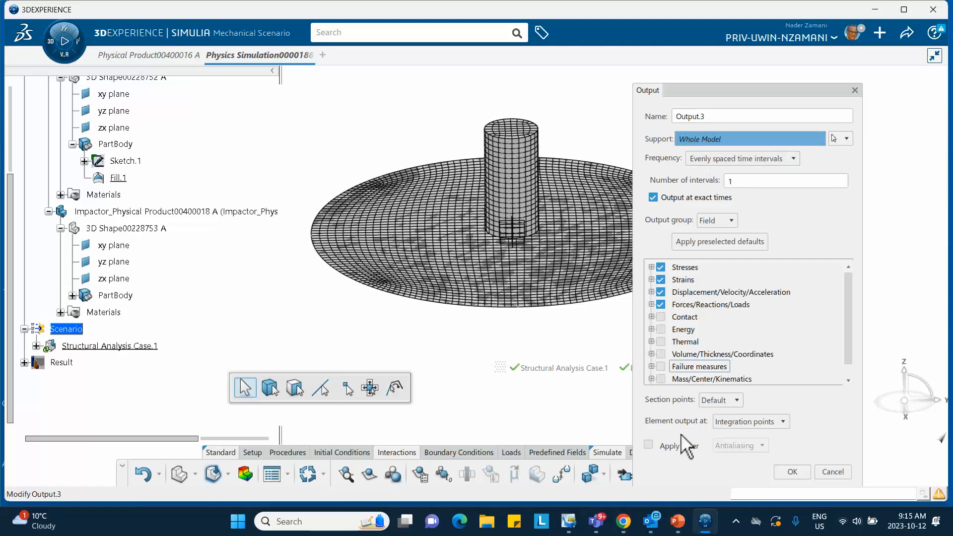
pyautogui.click(679, 522)
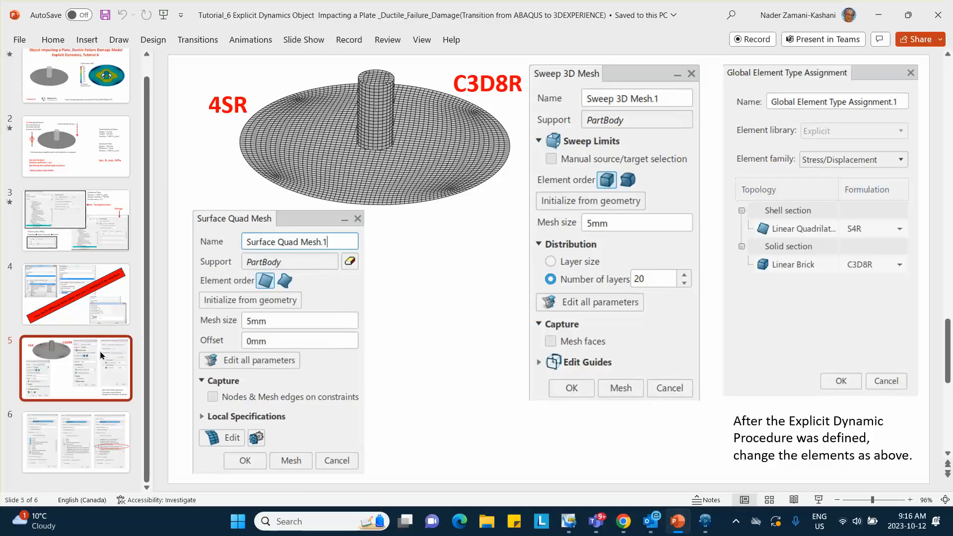
pyautogui.click(75, 444)
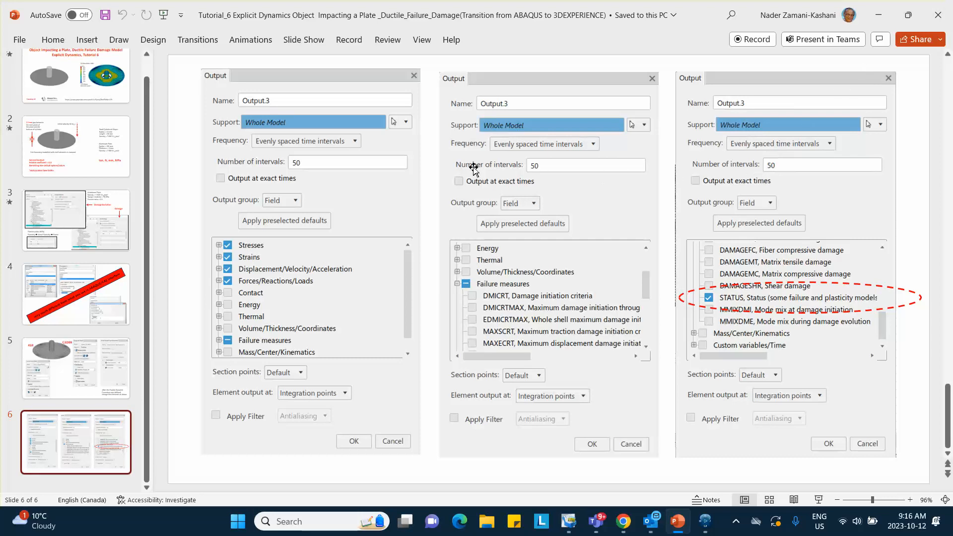
pyautogui.click(875, 17)
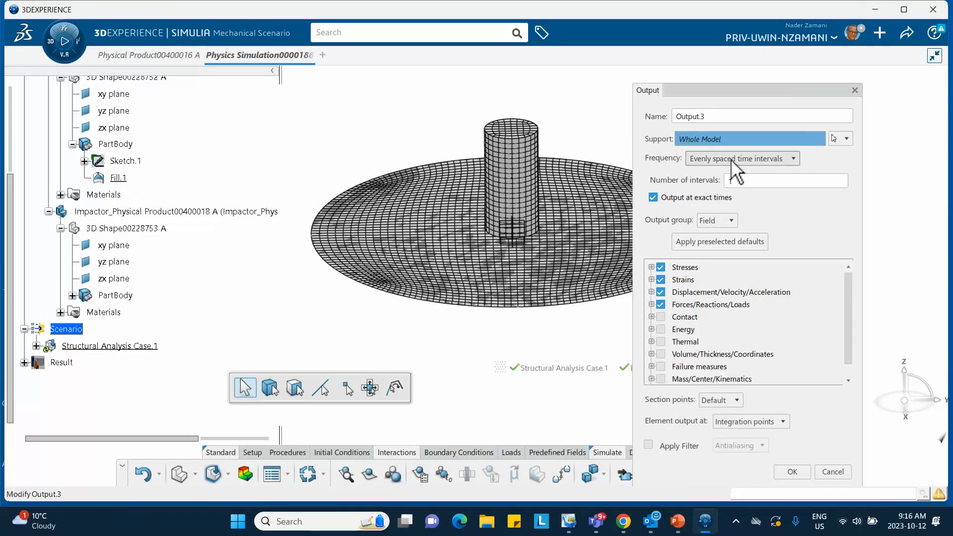
pyautogui.moveTo(740, 184); pyautogui.dragTo(712, 179)
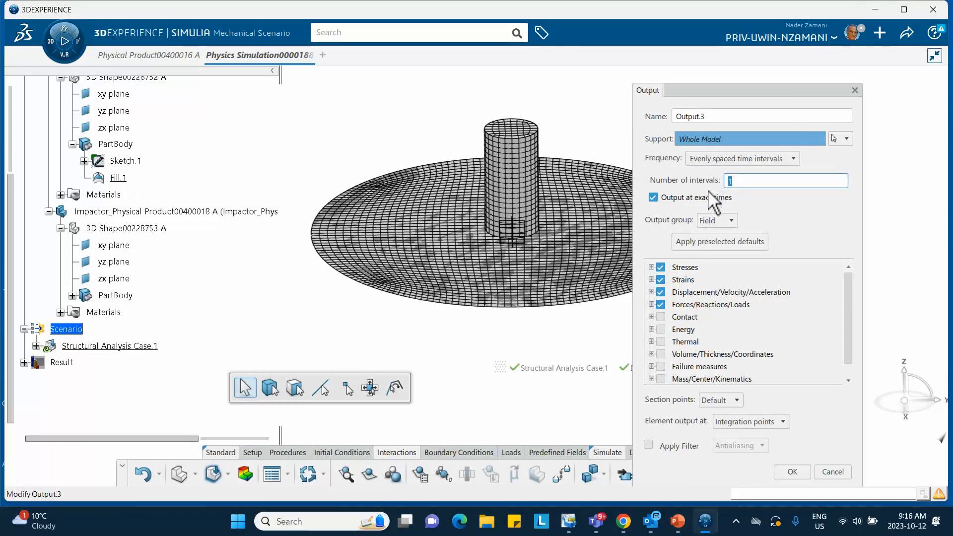
pyautogui.write('50')
# - Add the STATUS variable from the failure measures to the output request, accept it and save the simulation
pyautogui.click(849, 380)
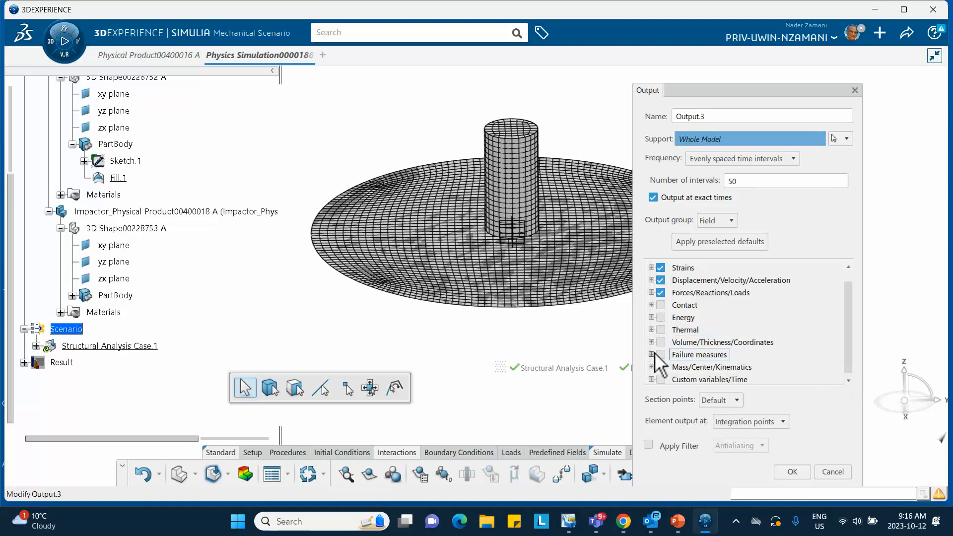
pyautogui.scroll(1, 653, 354)
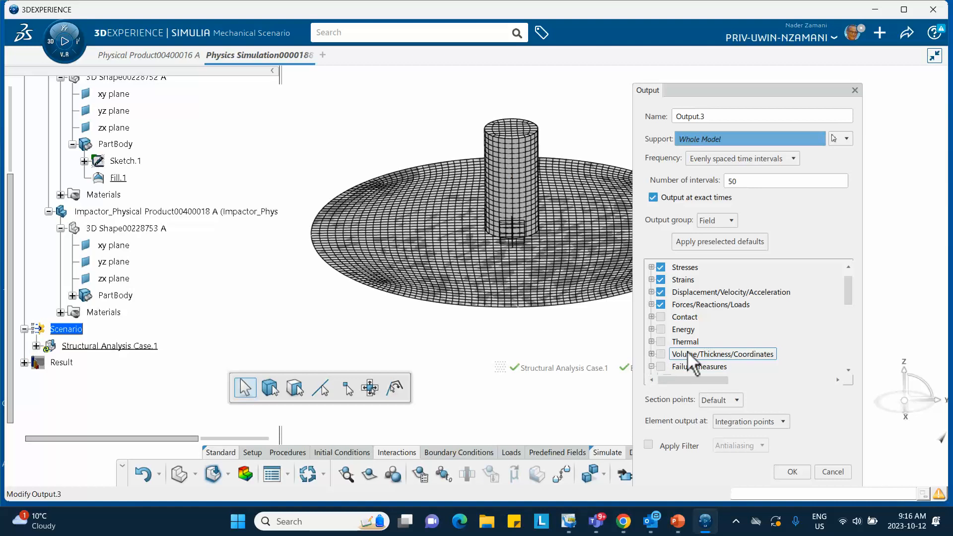
pyautogui.click(652, 368)
pyautogui.moveTo(846, 298); pyautogui.dragTo(851, 353)
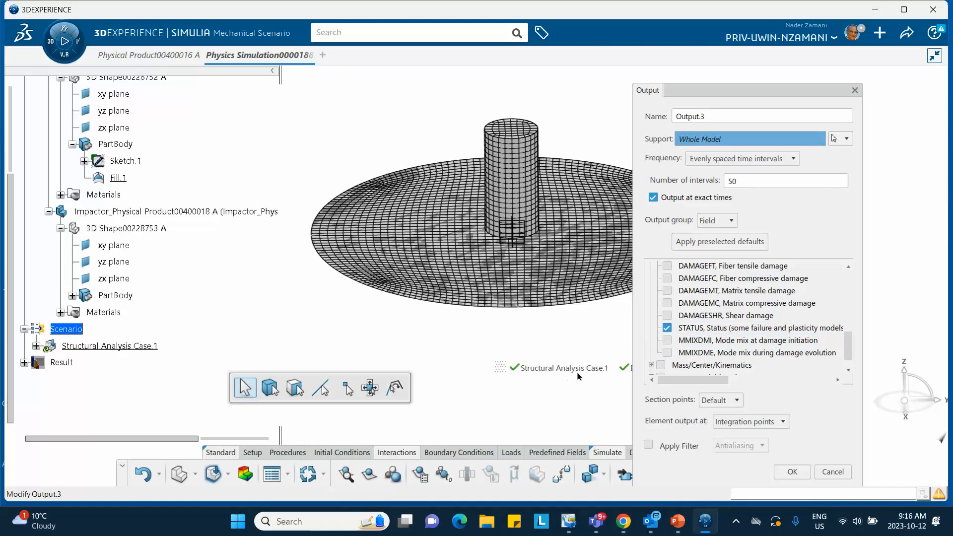
pyautogui.click(793, 471)
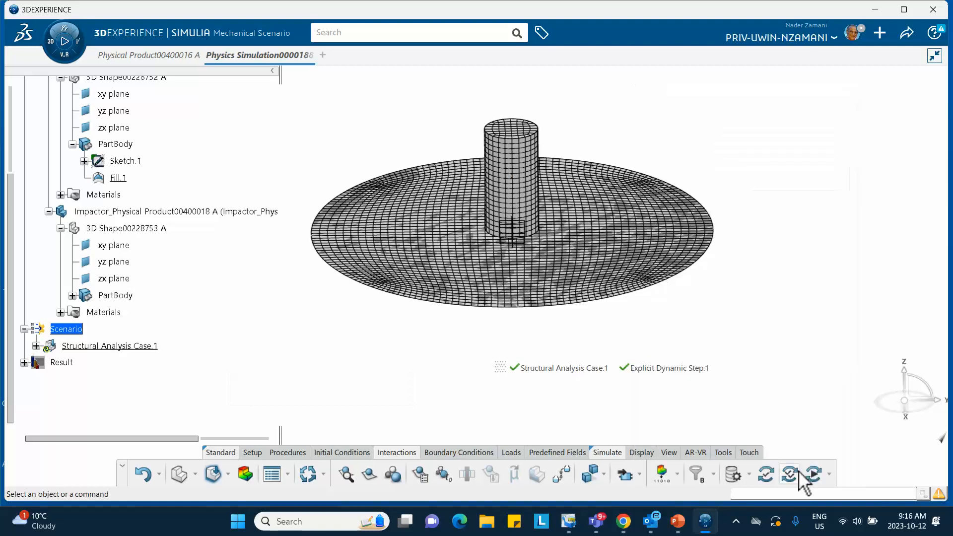
pyautogui.click(907, 33)
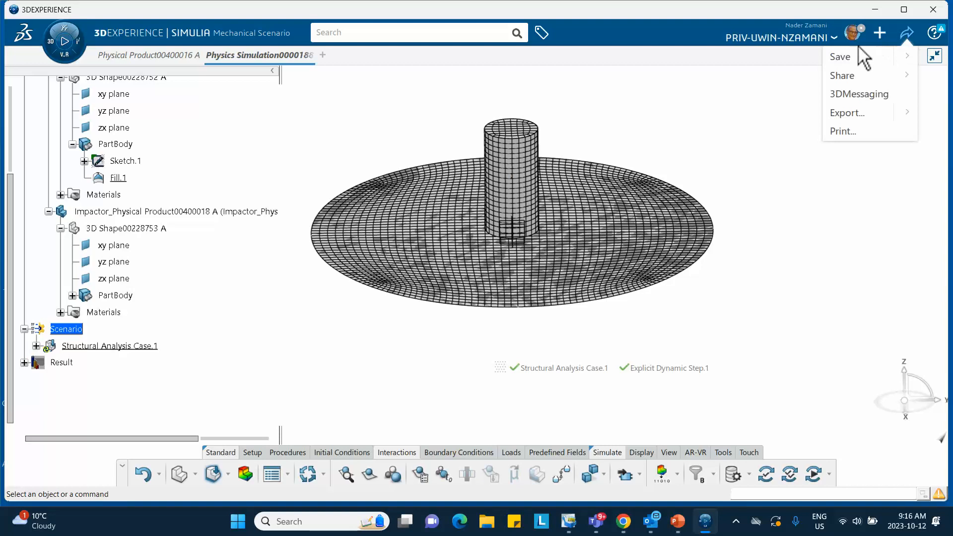
pyautogui.click(845, 58)
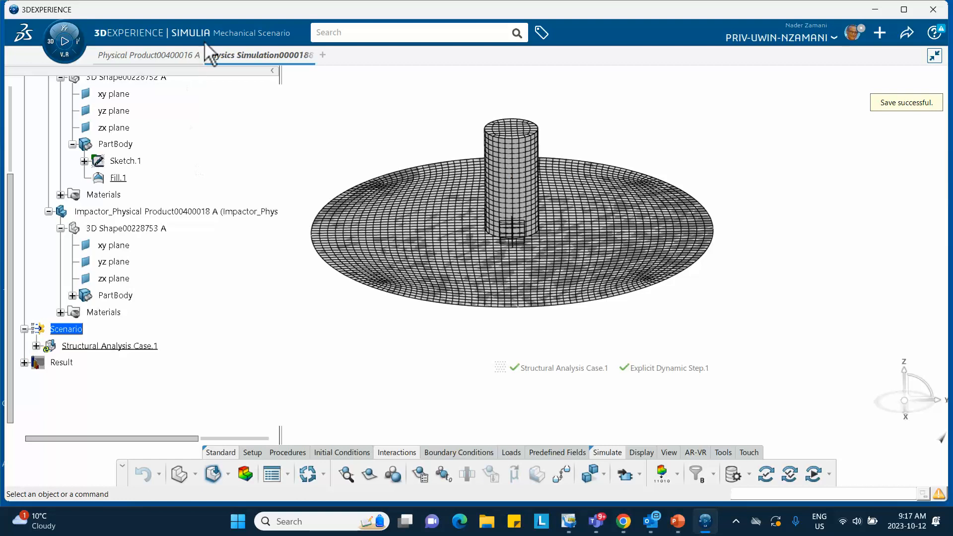
# - Change the linear quadrilateral shell formulation to S4R in the structural analysis case's global element type assignment and accept it
pyautogui.scroll(-2, 139, 256)
pyautogui.scroll(3, 139, 255)
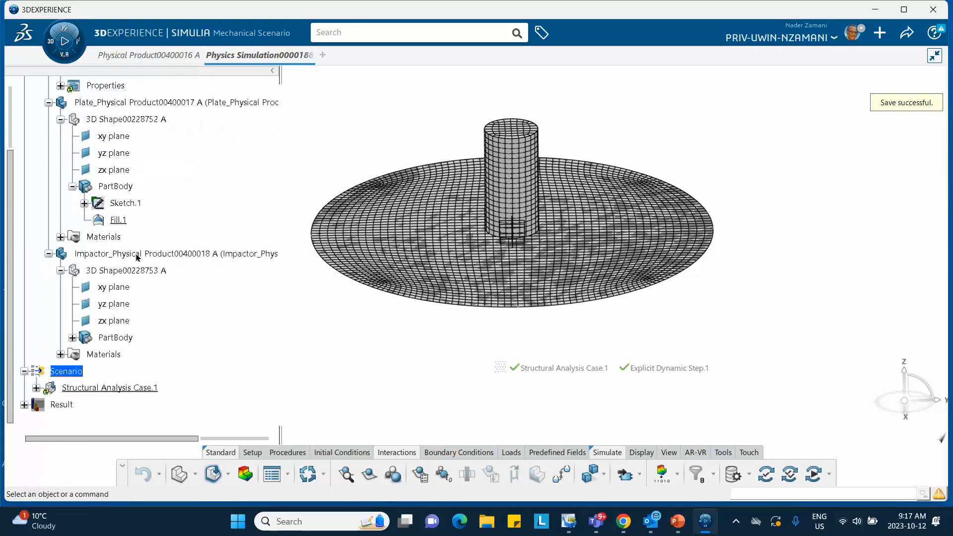
pyautogui.scroll(-2, 94, 283)
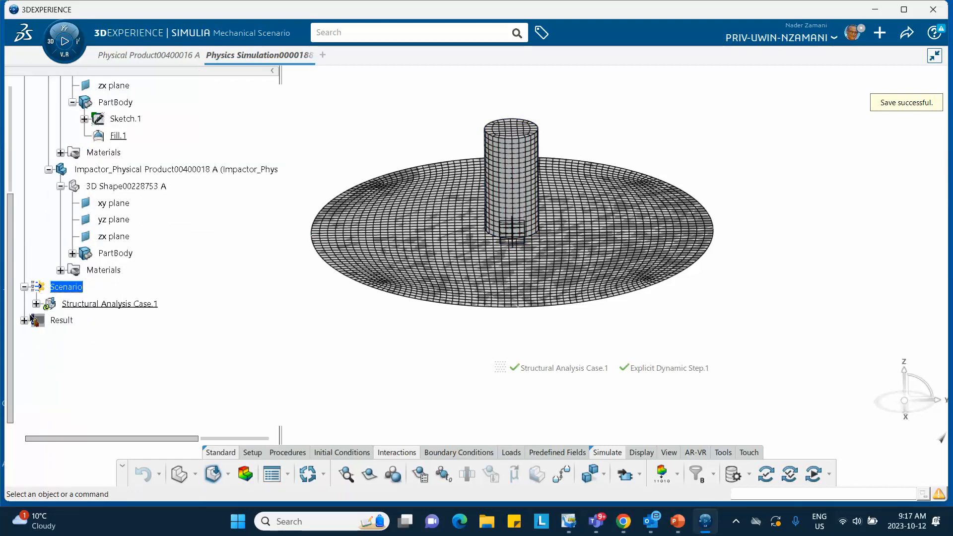
pyautogui.click(36, 303)
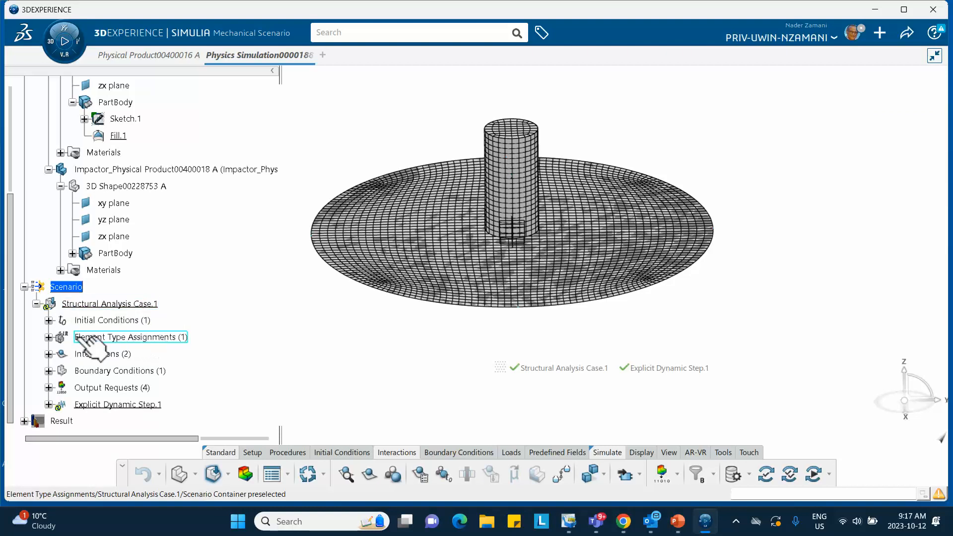
pyautogui.click(48, 338)
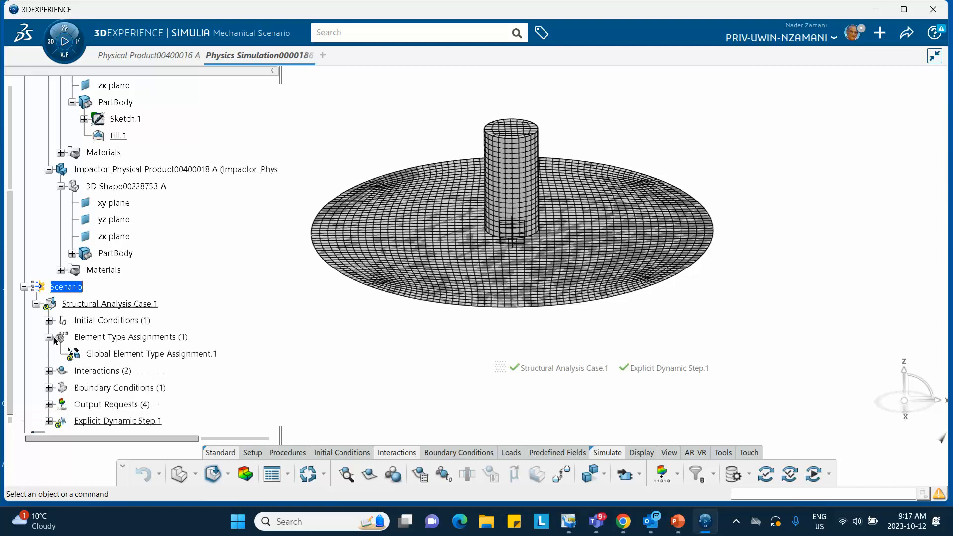
pyautogui.doubleClick(149, 356)
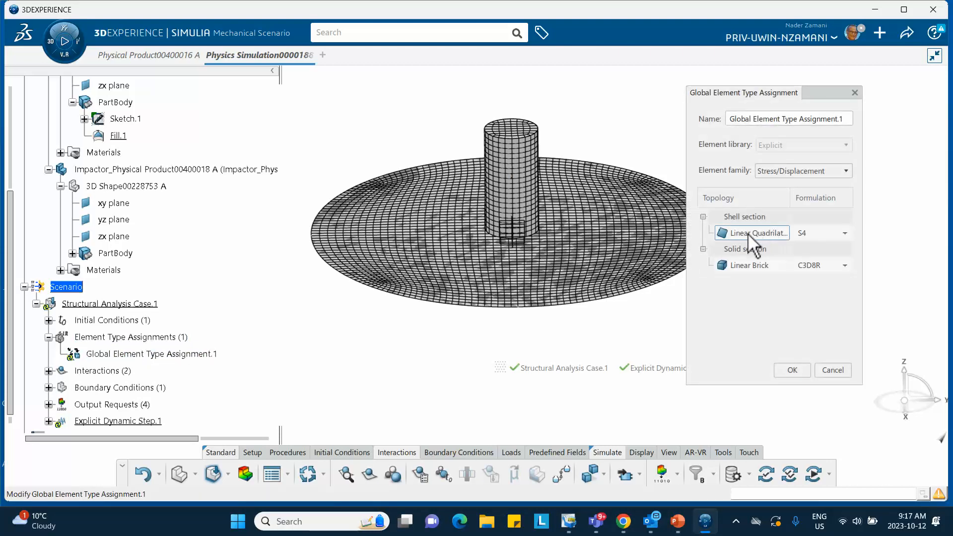
pyautogui.click(845, 233)
pyautogui.click(824, 258)
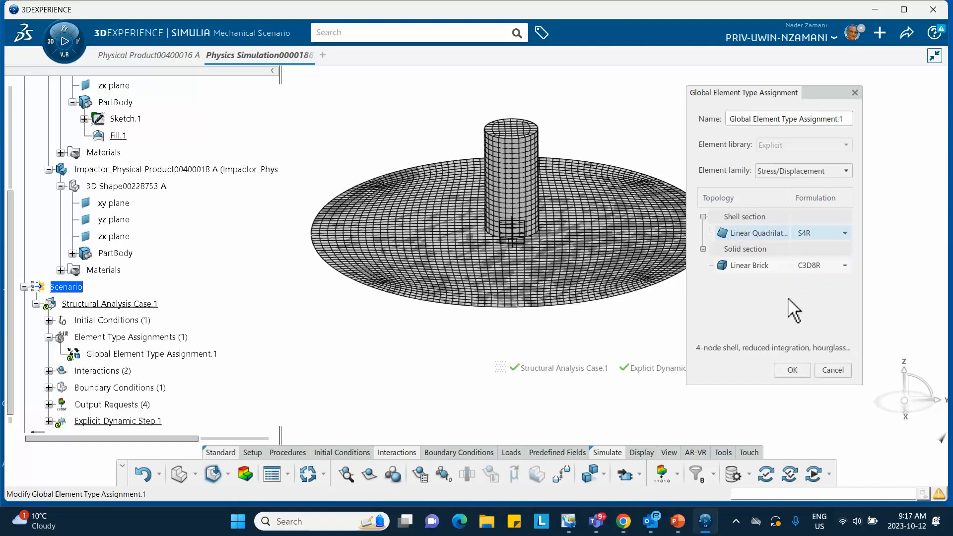
pyautogui.click(748, 267)
pyautogui.click(800, 266)
pyautogui.click(793, 370)
# - Save the simulation and run both the model and scenario checks and the simulation checks on it
pyautogui.click(908, 31)
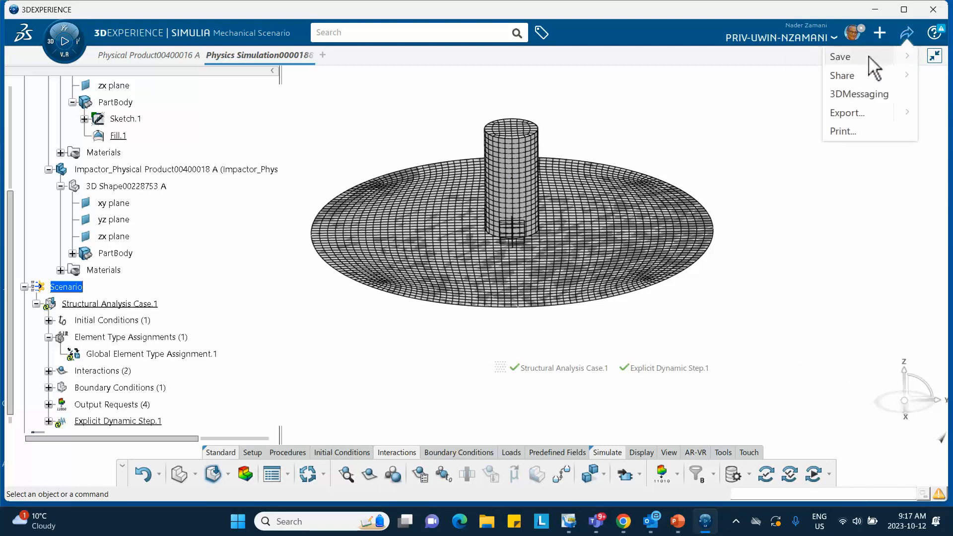
pyautogui.click(844, 58)
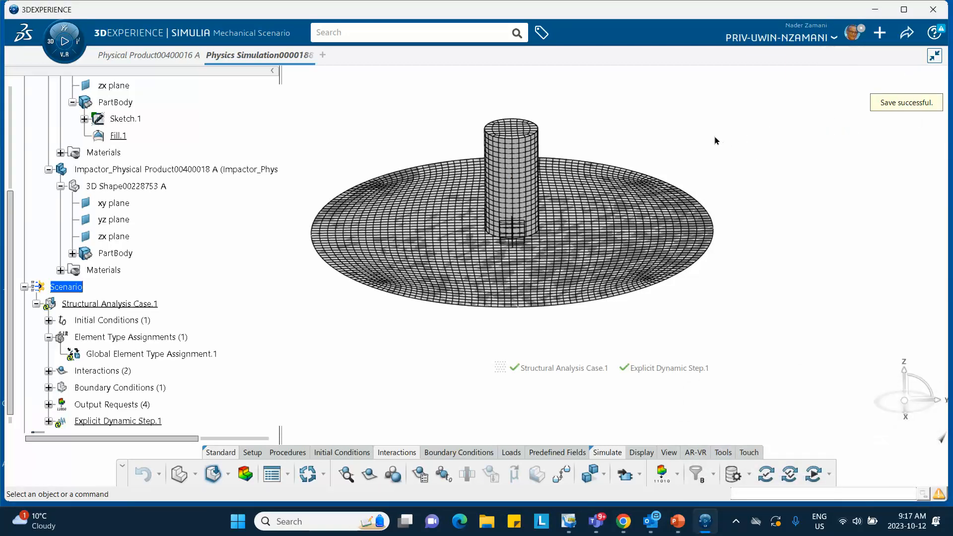
pyautogui.click(765, 475)
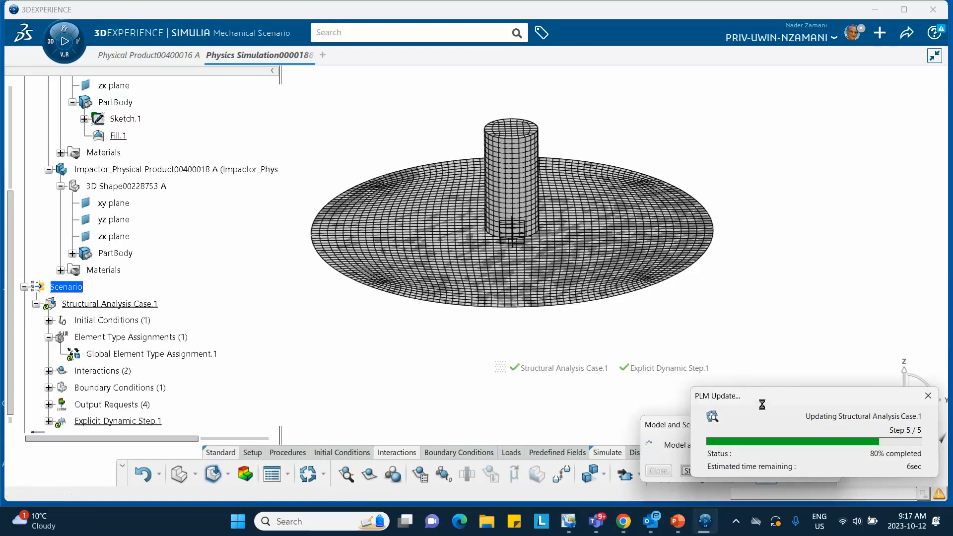
pyautogui.click(660, 470)
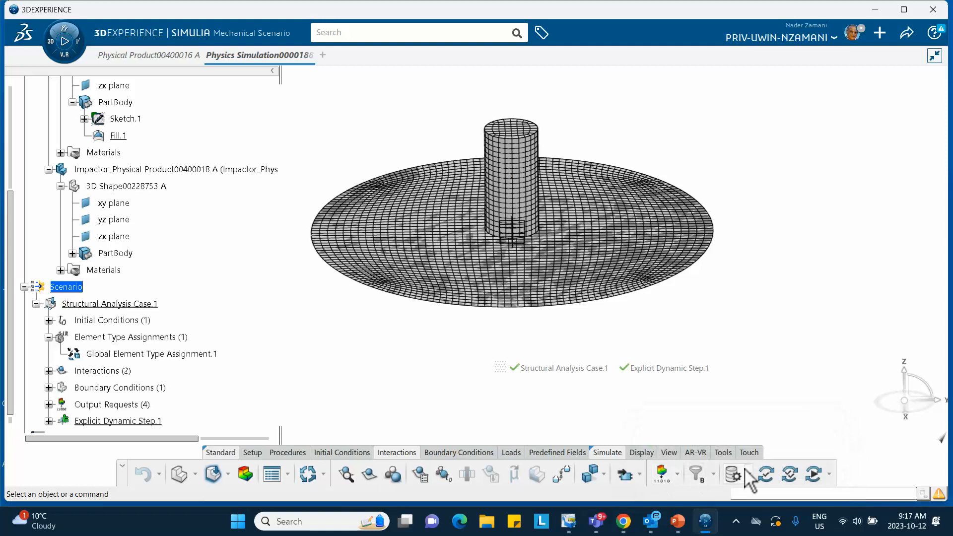
pyautogui.click(790, 474)
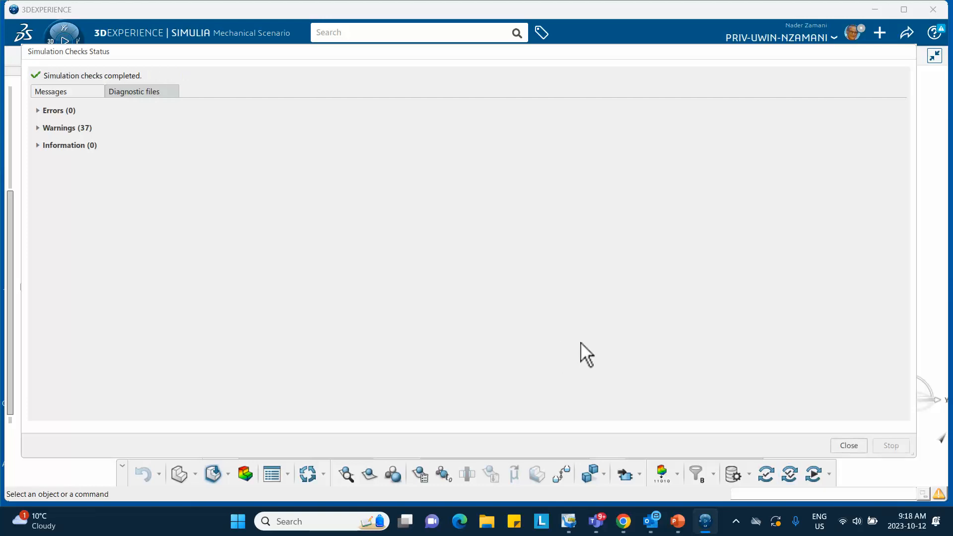
pyautogui.click(844, 446)
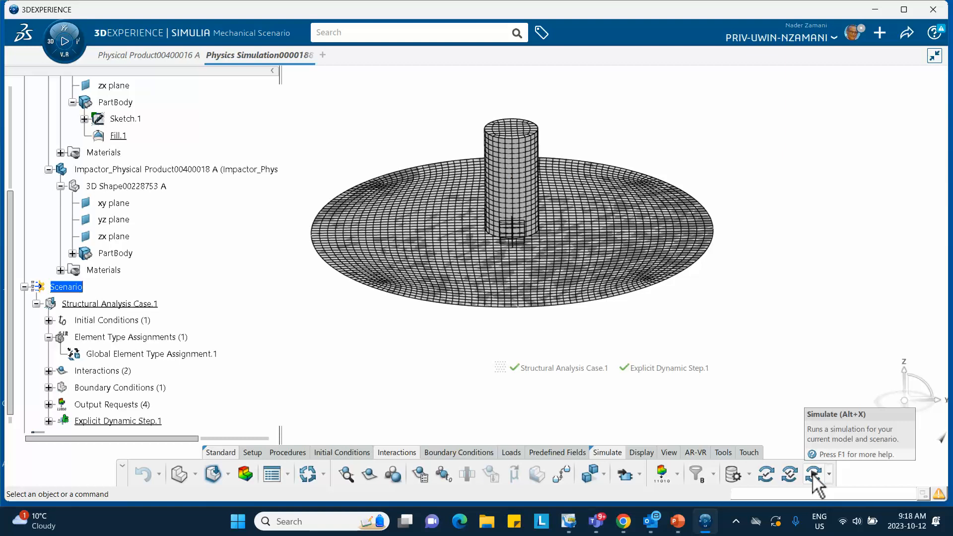
# - Simulate Structural Analysis Case.1 at the Local interactive location with 4 cores, overwriting previous results, and follow the solver iterations until completion
pyautogui.click(813, 473)
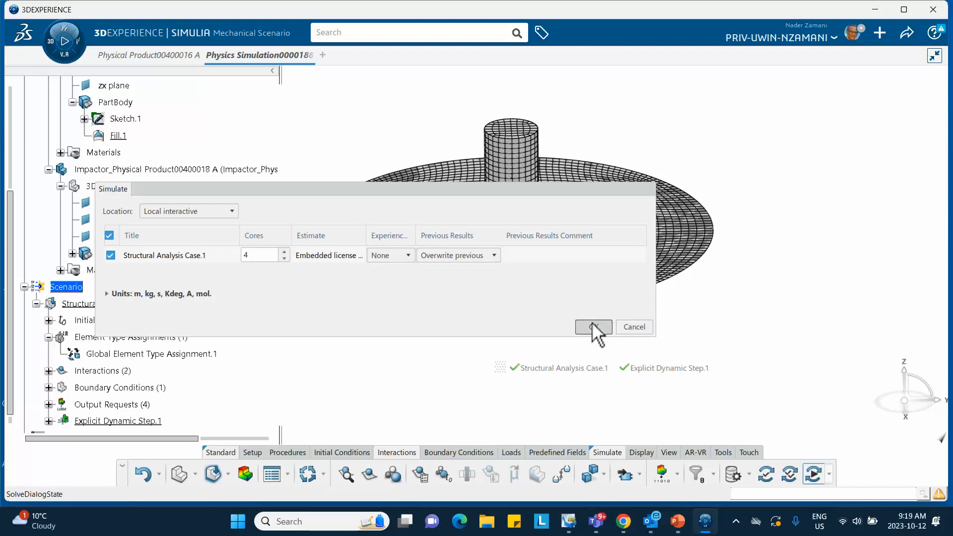
pyautogui.click(593, 325)
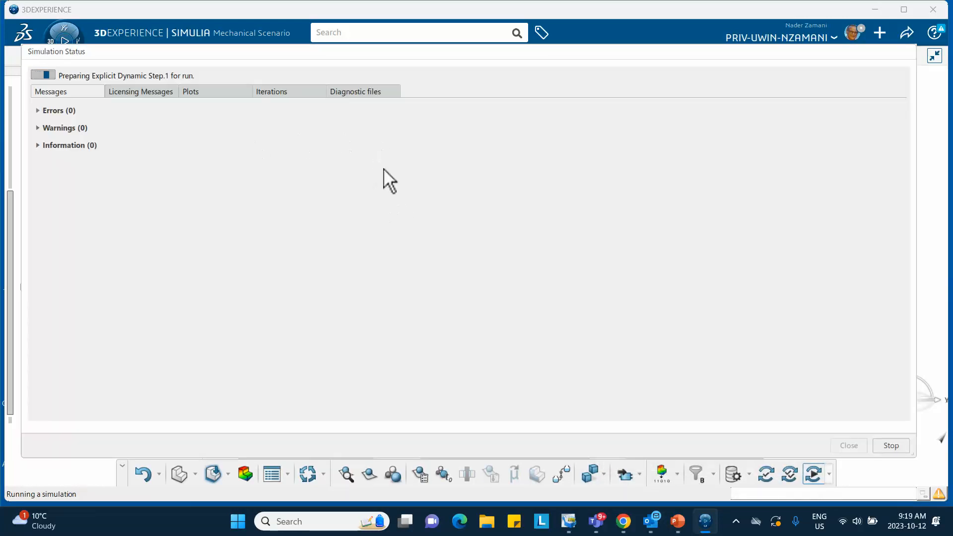
pyautogui.moveTo(274, 92)
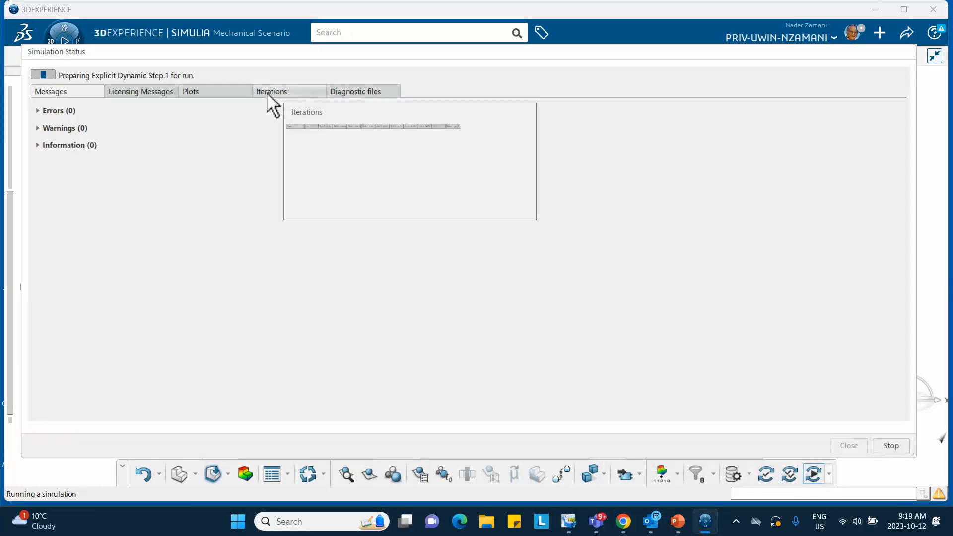
pyautogui.click(268, 92)
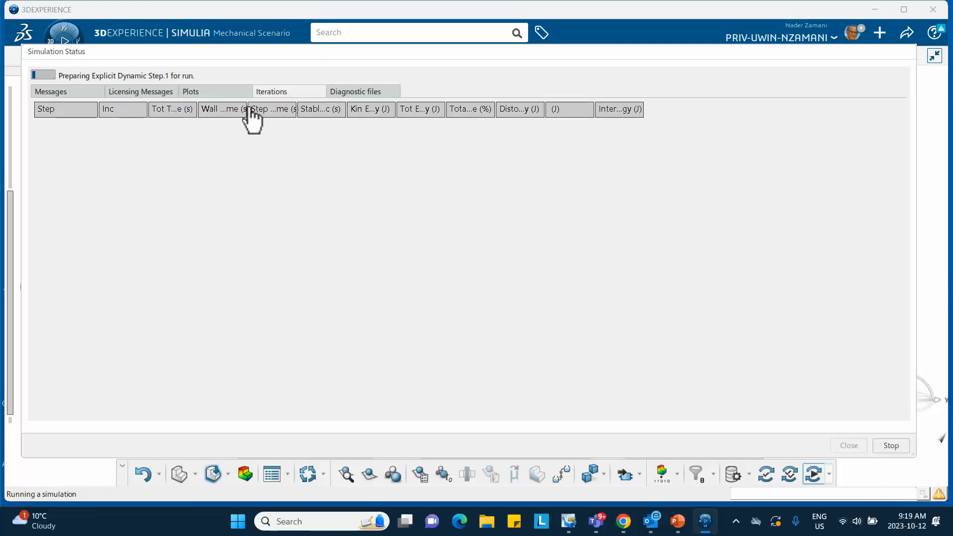
pyautogui.moveTo(255, 115); pyautogui.dragTo(304, 119)
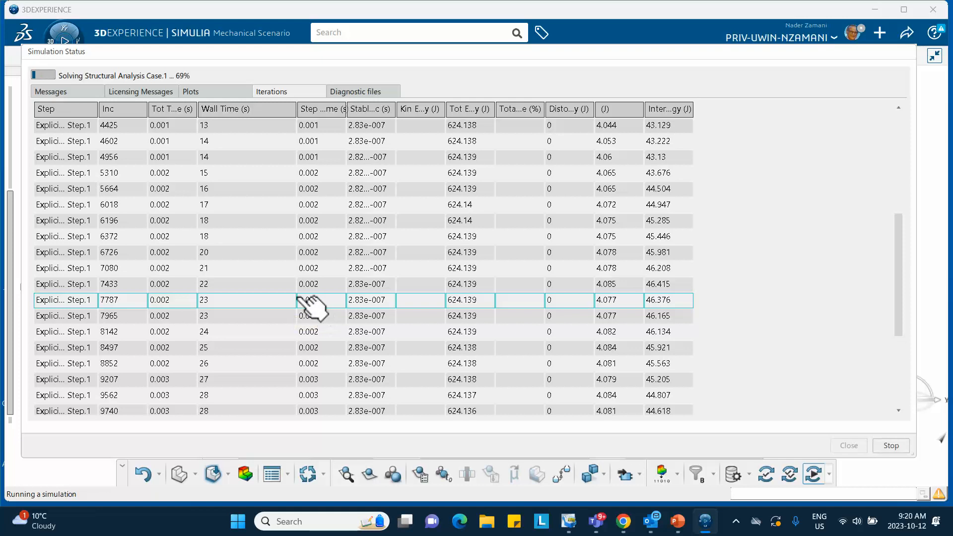
pyautogui.scroll(-4, 298, 278)
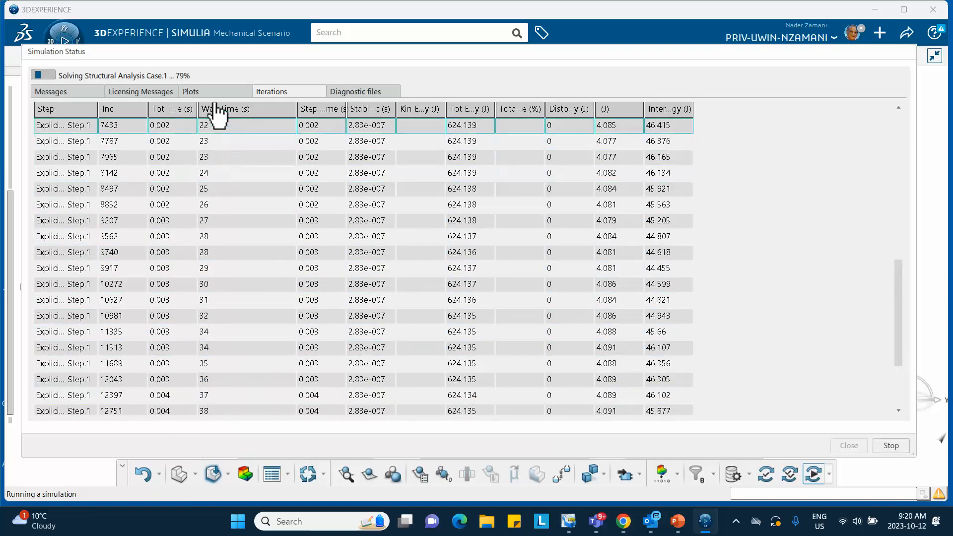
pyautogui.moveTo(209, 90)
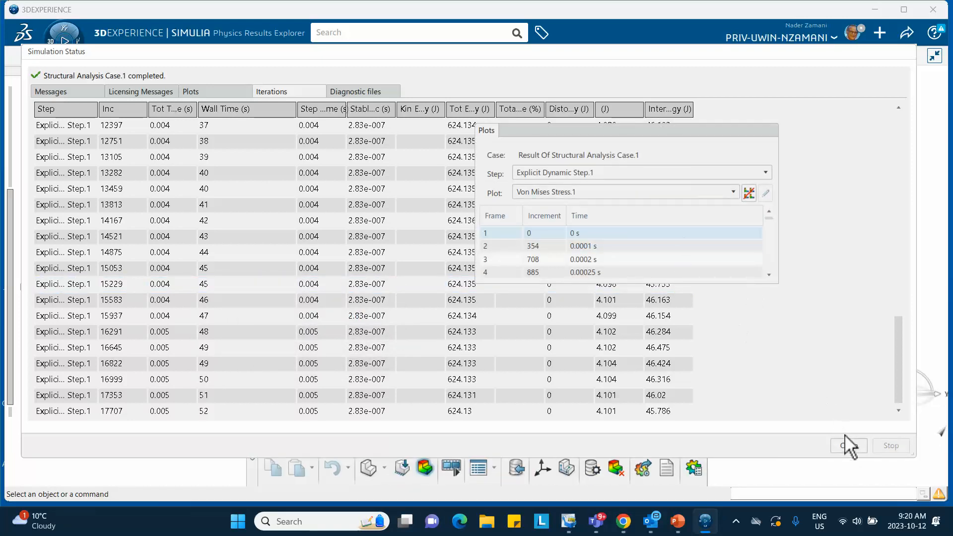
pyautogui.click(846, 443)
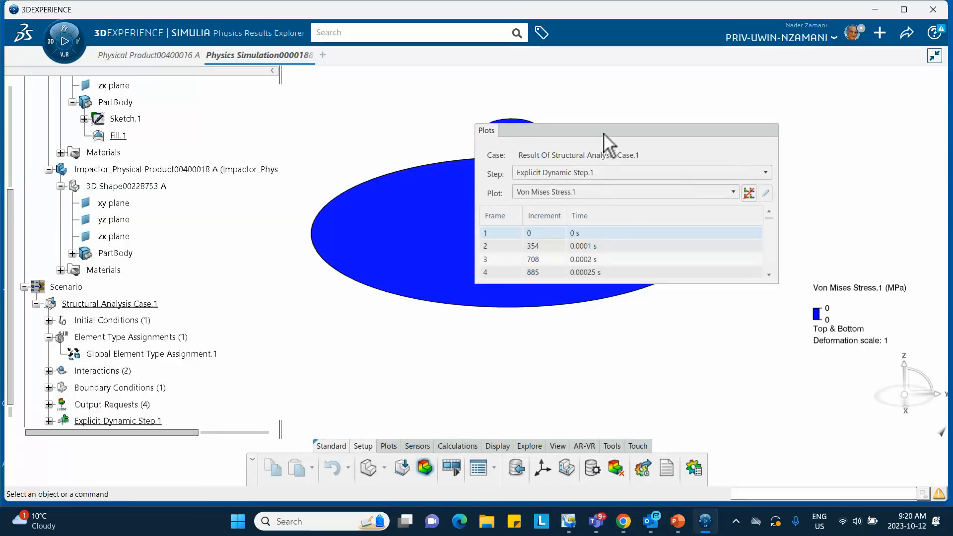
# - Step through the Von Mises stress plot's frames from 0.0001 s to the last one at 0.005 s
pyautogui.moveTo(641, 133); pyautogui.dragTo(757, 99)
pyautogui.moveTo(517, 186); pyautogui.dragTo(432, 266, button='middle')
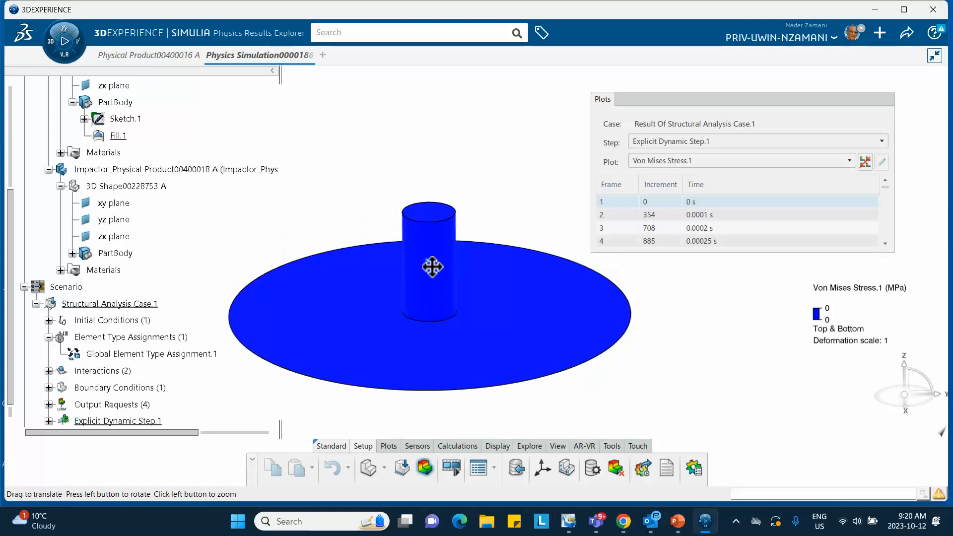
pyautogui.click(653, 212)
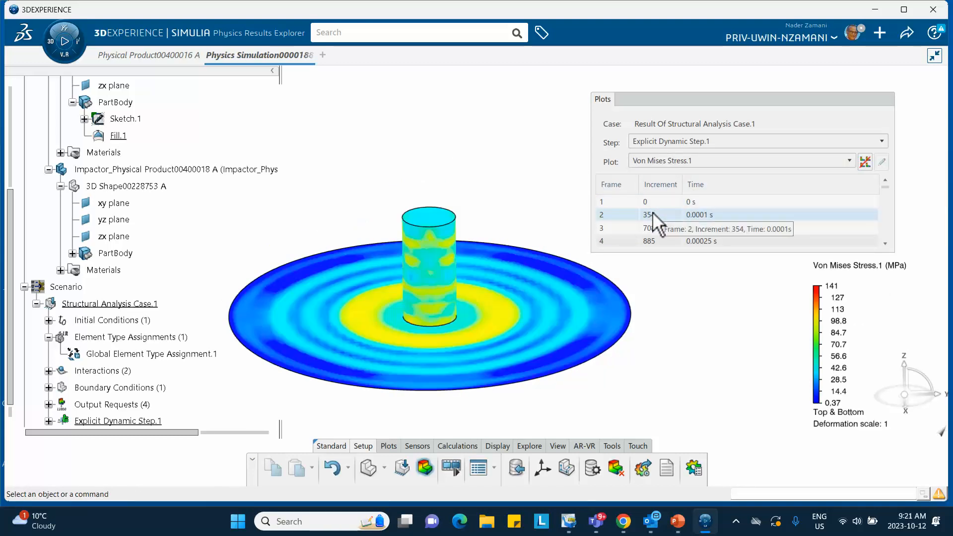
pyautogui.click(655, 241)
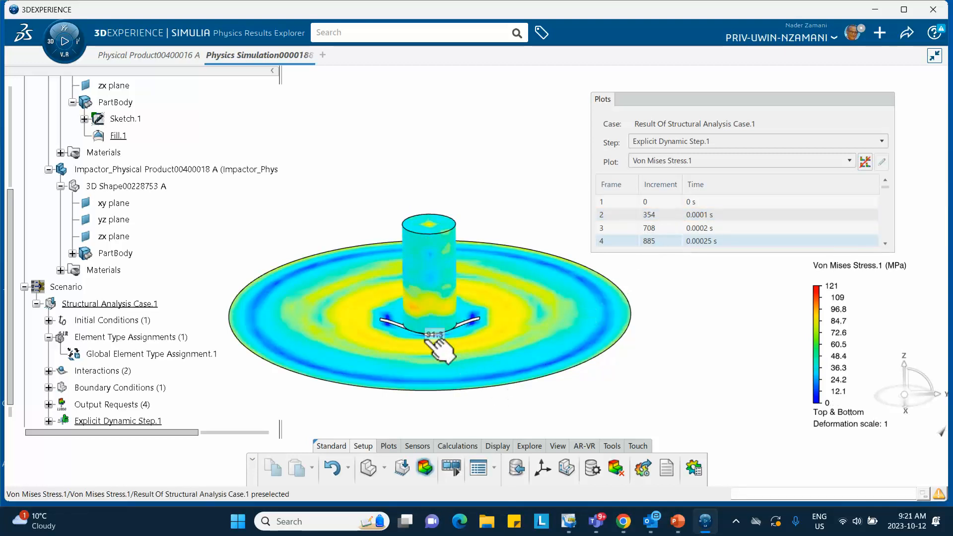
pyautogui.scroll(-1, 714, 242)
pyautogui.scroll(-2, 705, 230)
pyautogui.click(701, 228)
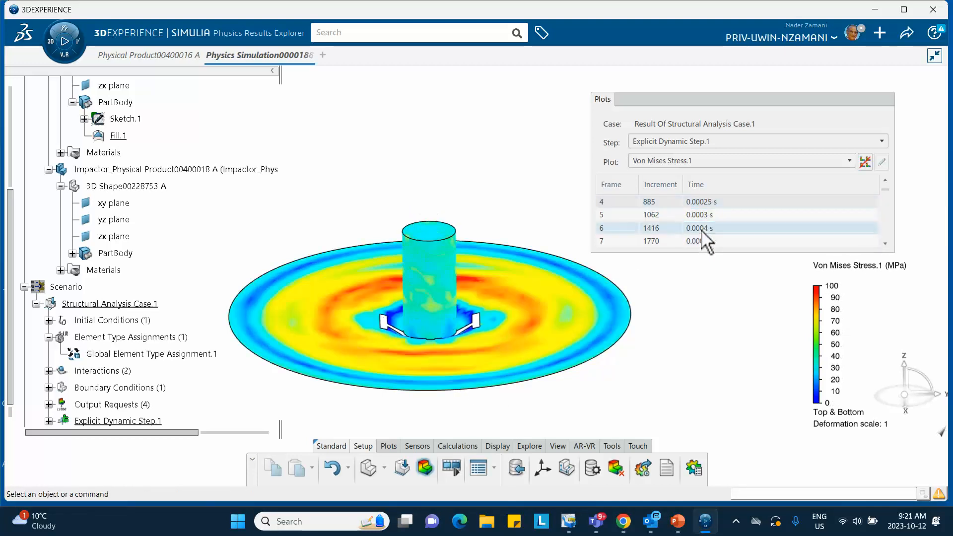
pyautogui.click(701, 229)
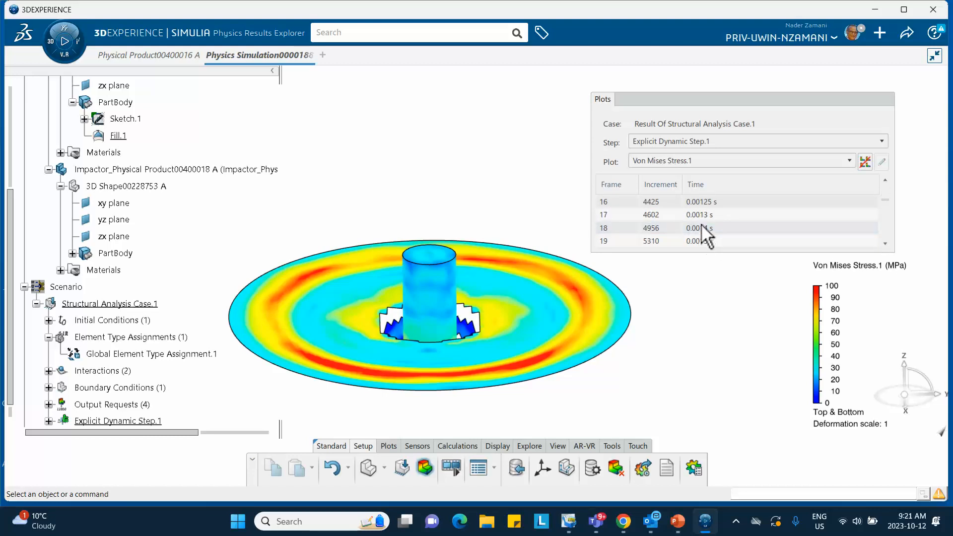
pyautogui.click(702, 224)
pyautogui.scroll(-2, 700, 228)
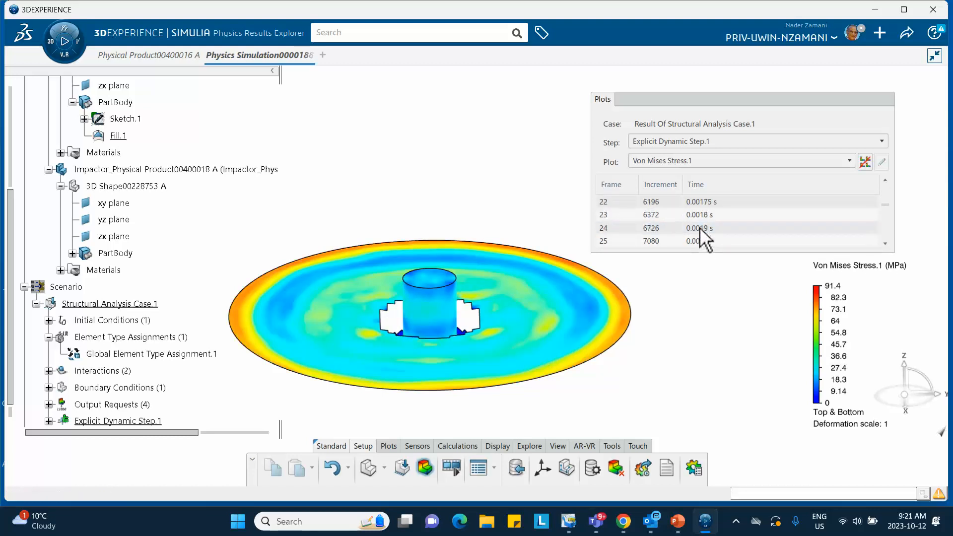
pyautogui.click(699, 228)
pyautogui.scroll(-12, 699, 230)
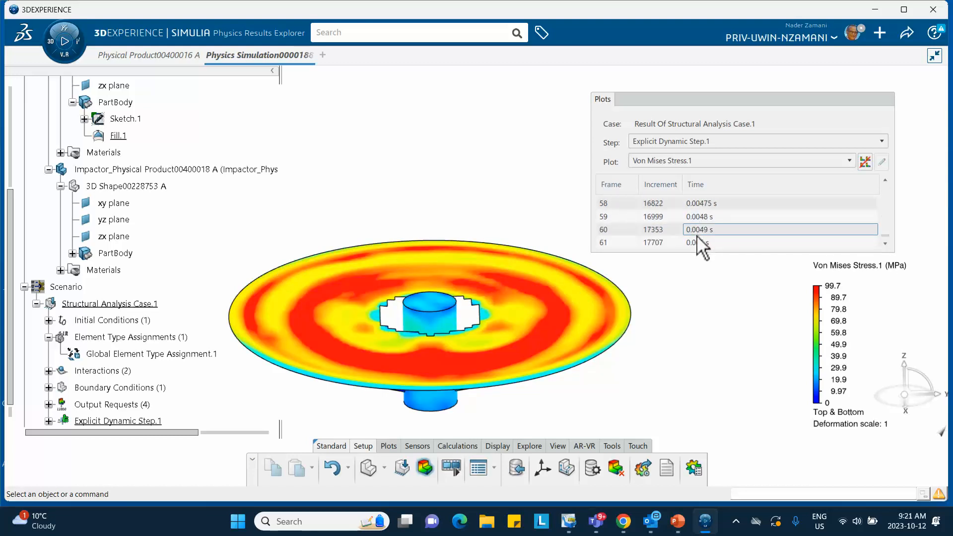
pyautogui.click(694, 242)
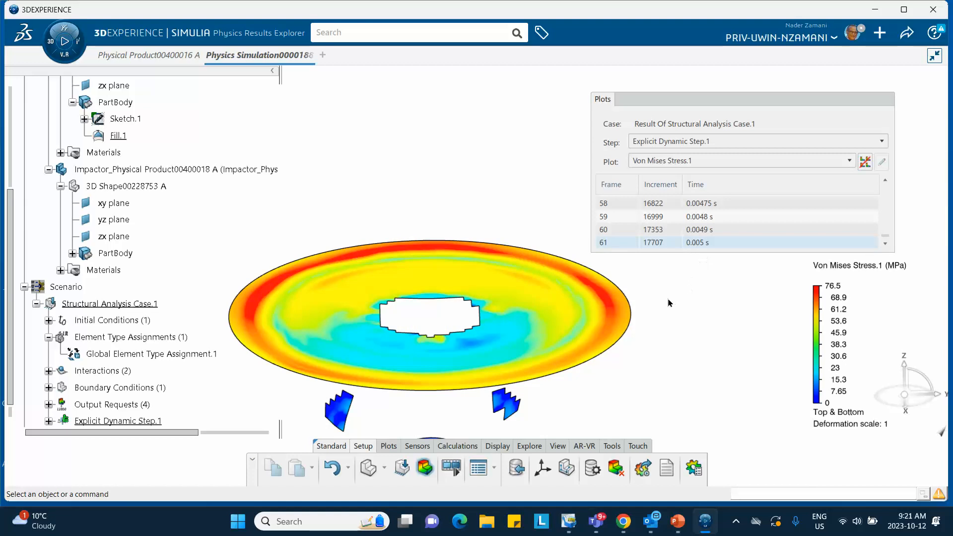
# - Play the Von Mises stress animation with the Plots dialog collapsed and the whole impact in view
pyautogui.click(707, 96)
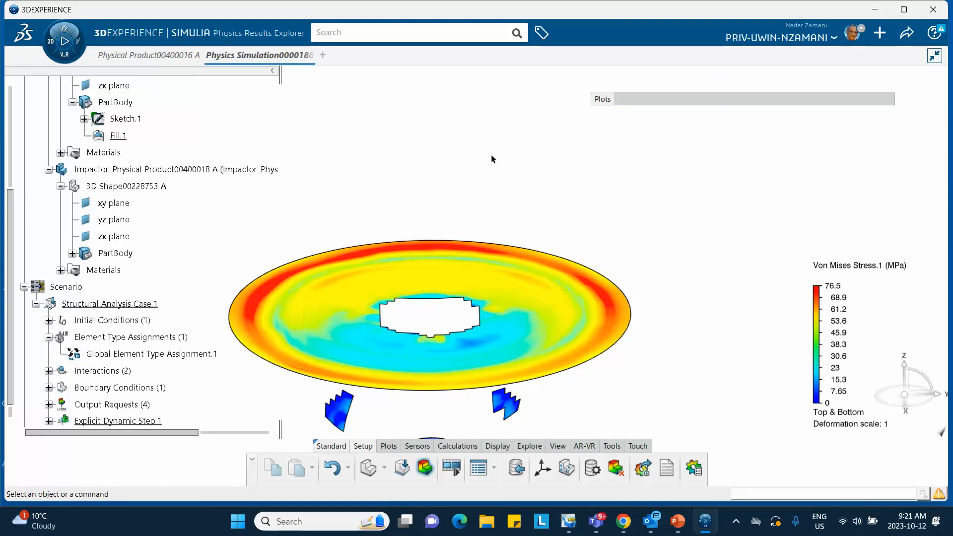
pyautogui.moveTo(492, 158); pyautogui.dragTo(462, 113, button='middle')
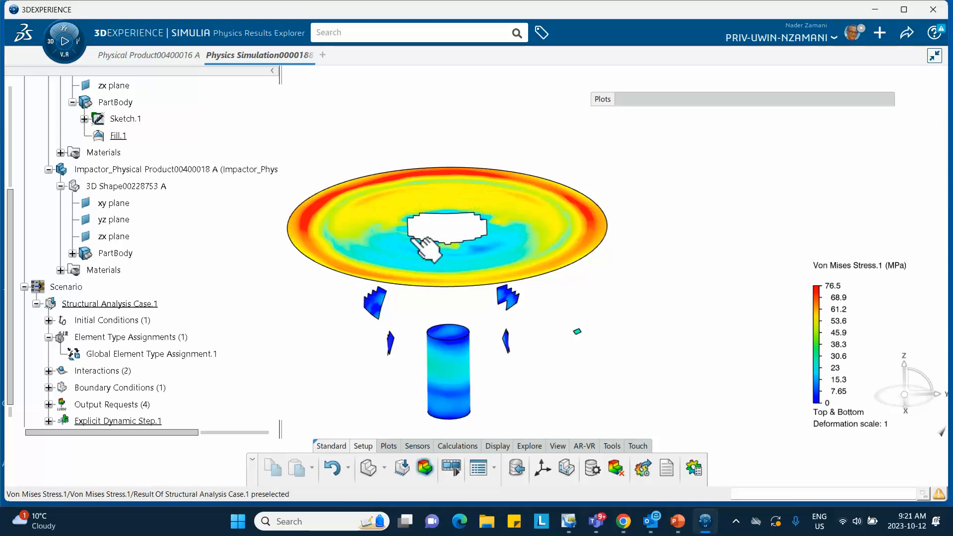
pyautogui.click(452, 469)
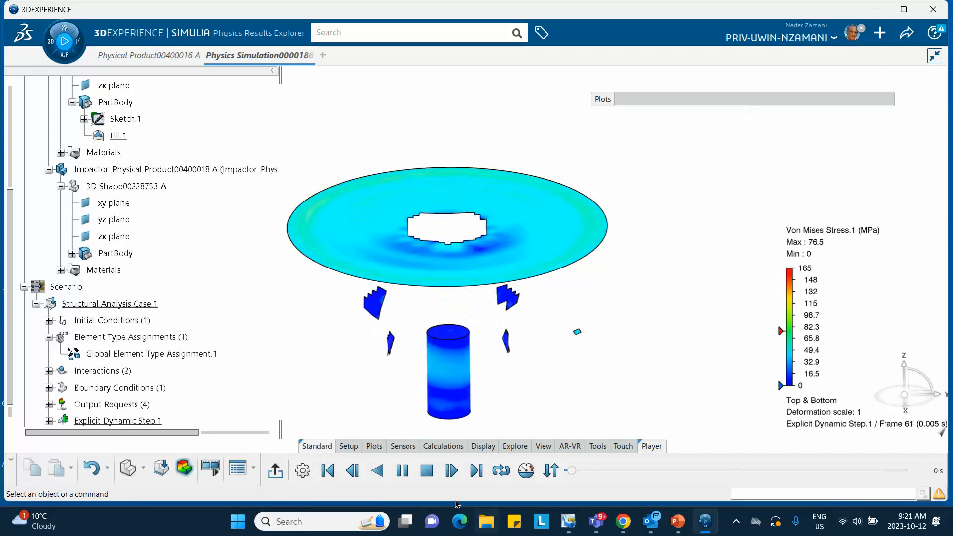
pyautogui.click(277, 471)
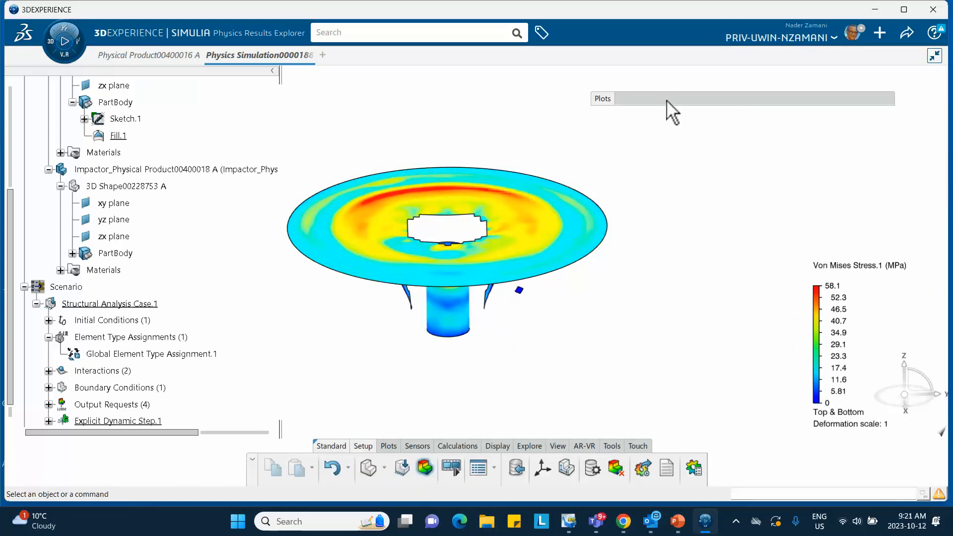
# - Display the Displacement.1 plot and play its animation, closing the player when done
pyautogui.moveTo(667, 105)
pyautogui.click(670, 160)
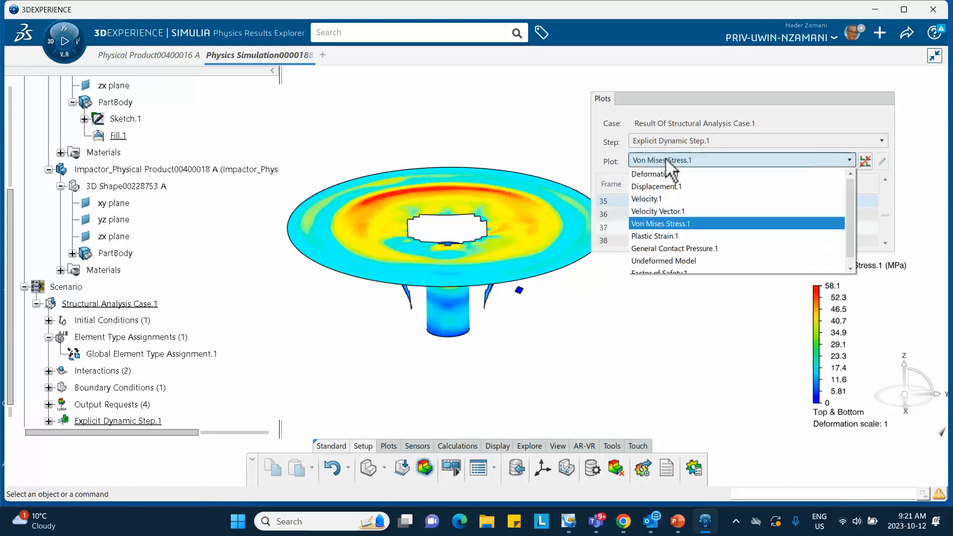
pyautogui.click(657, 186)
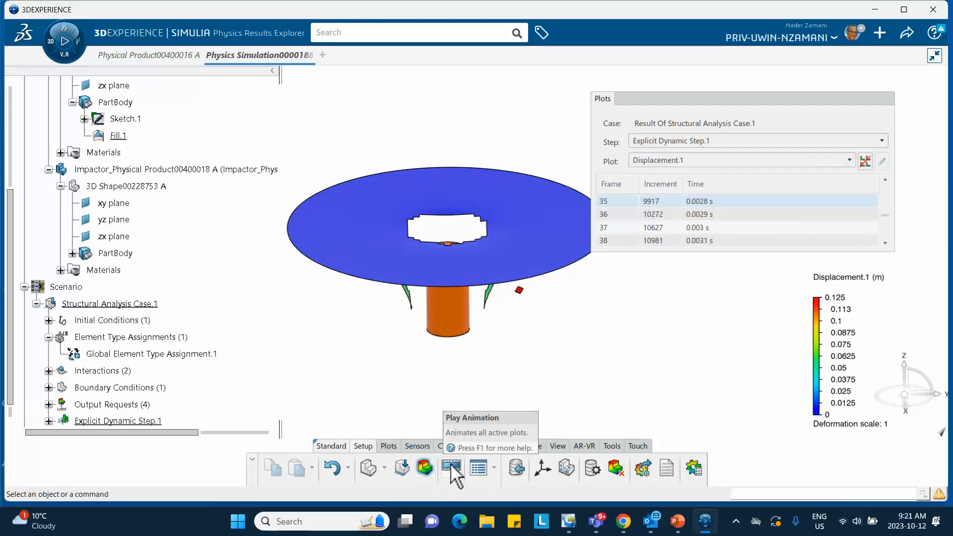
pyautogui.click(425, 468)
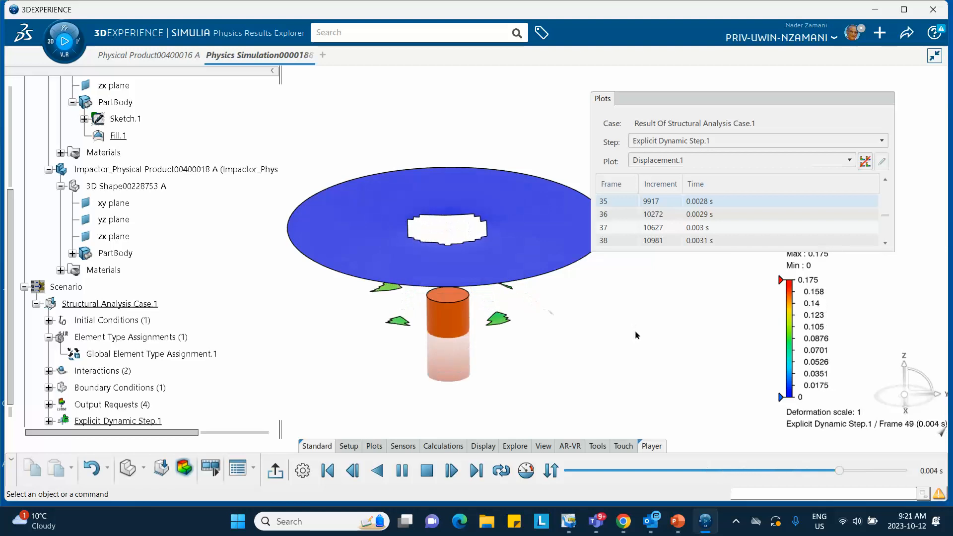
pyautogui.click(707, 100)
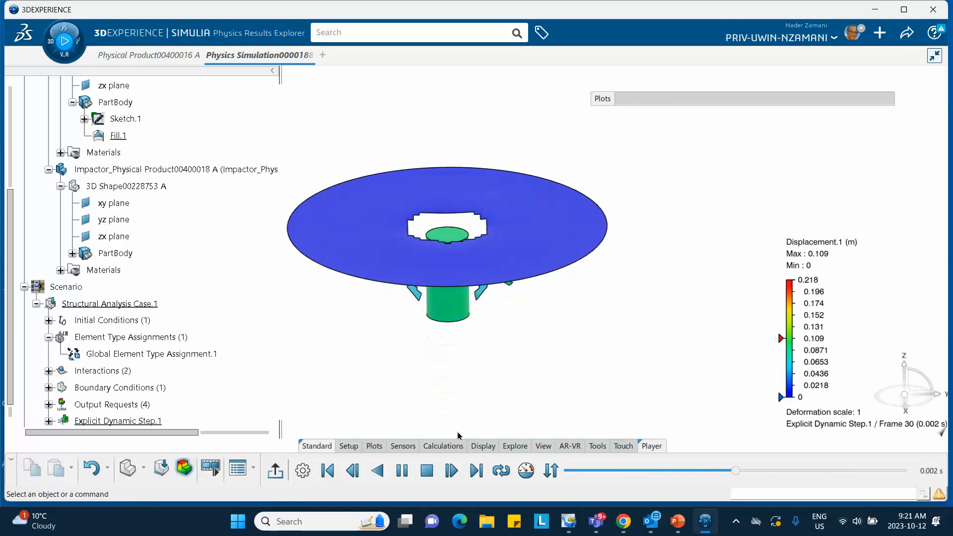
pyautogui.click(277, 469)
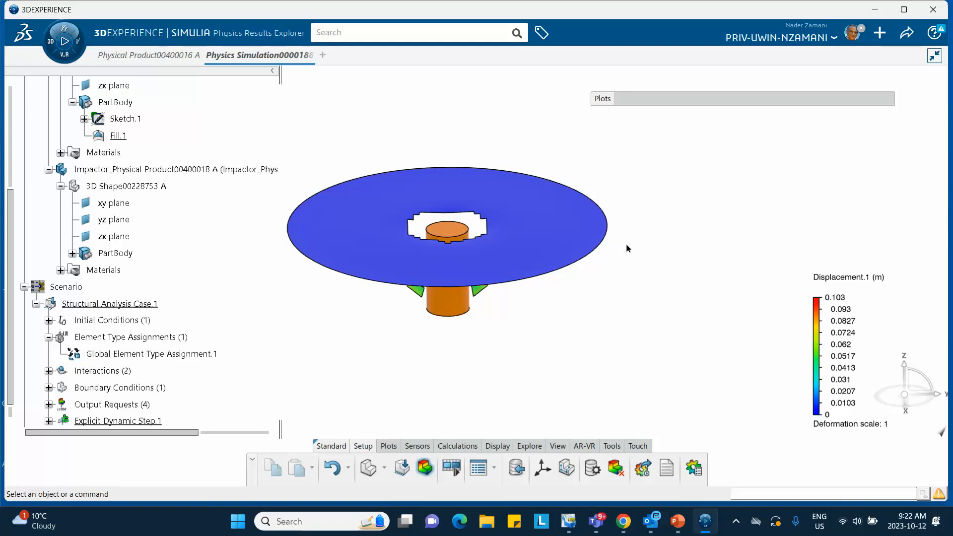
# - Save the solved simulation locally
pyautogui.hotkey('ctrl', 's')
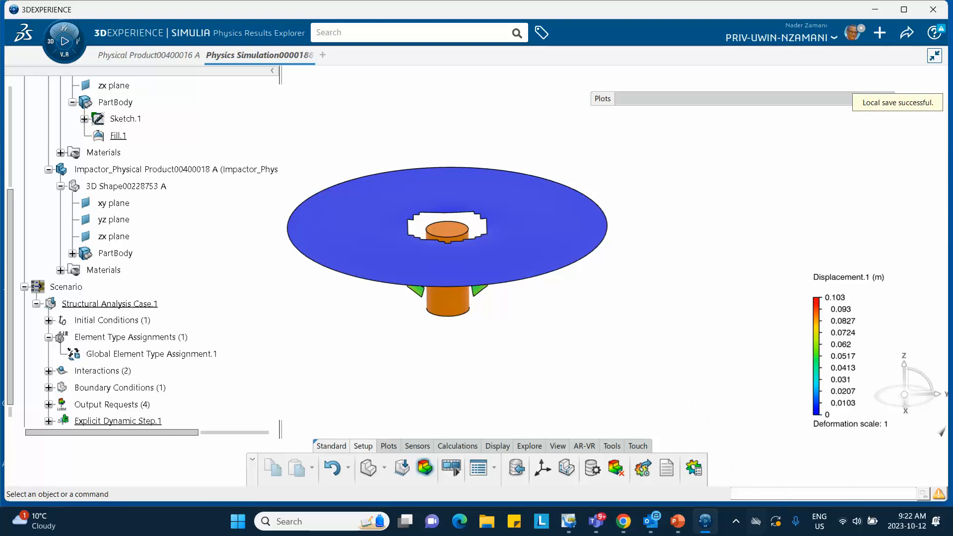
pyautogui.click(737, 521)
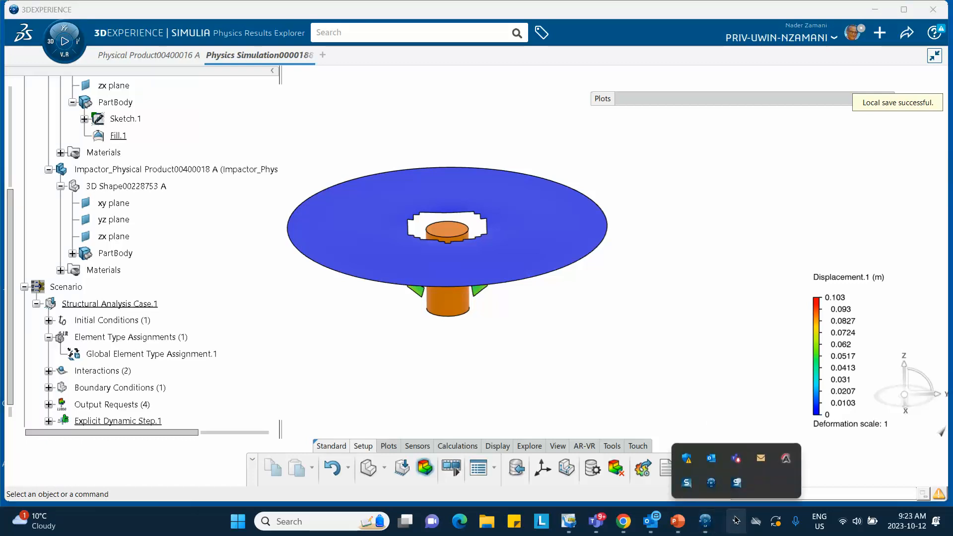
pyautogui.click(738, 483)
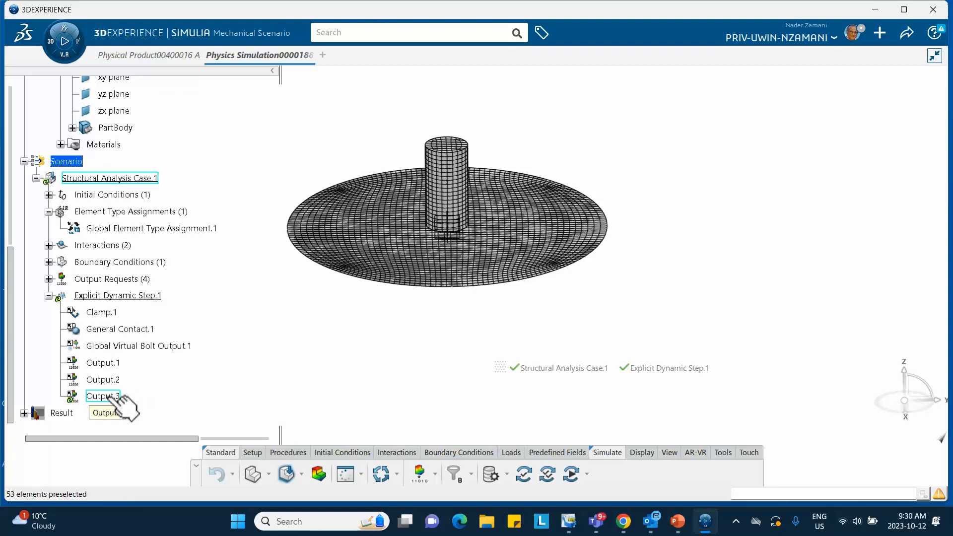
# - Switch to PowerPoint to review the slide with the Output.3 field output request settings
pyautogui.click(678, 521)
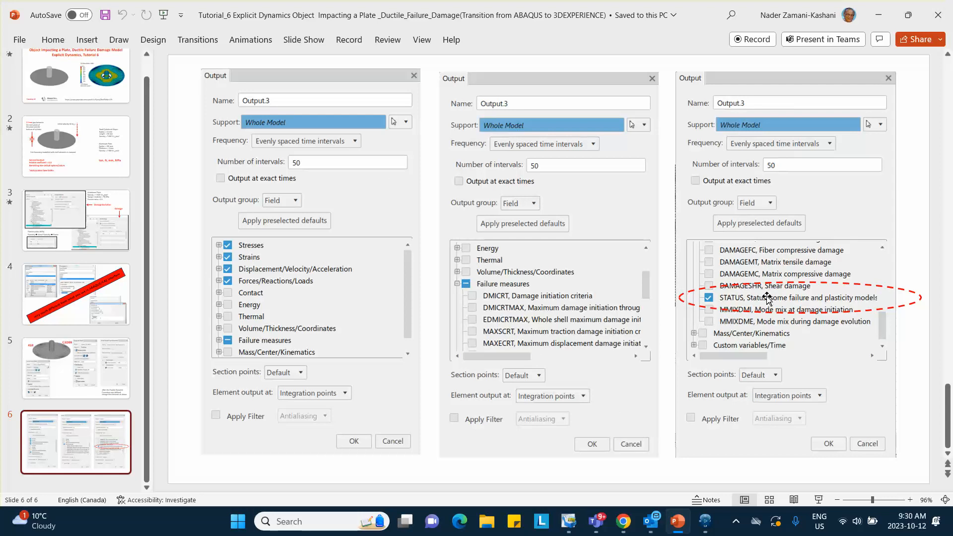
# - Switch back to 3DEXPERIENCE and open the Output.3 request of Explicit Dynamic Step.1, keeping its dialog floating over the model
pyautogui.click(878, 14)
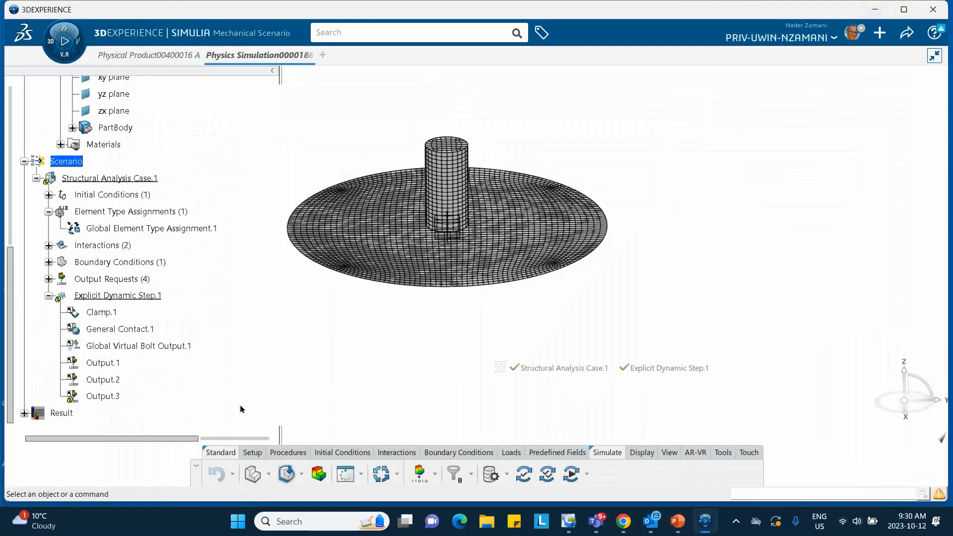
pyautogui.doubleClick(103, 397)
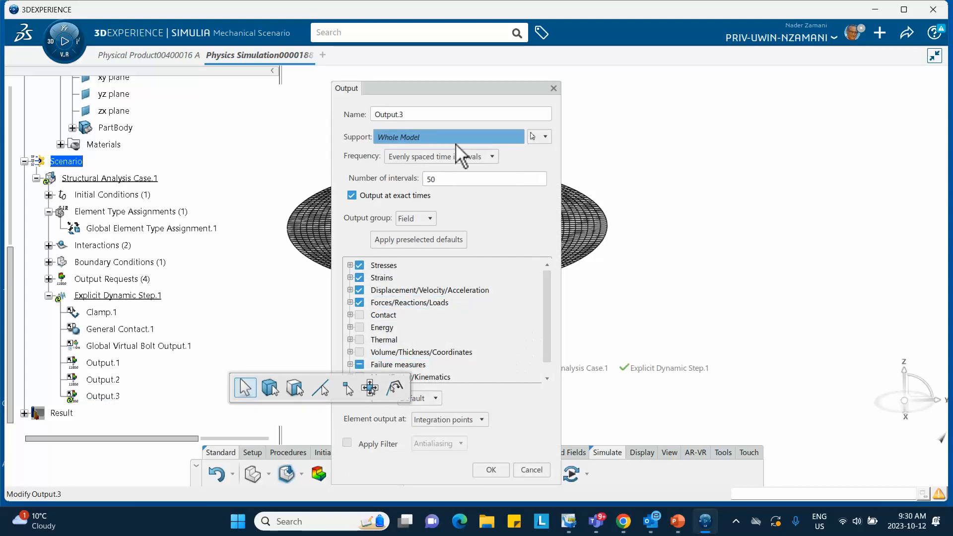
pyautogui.moveTo(443, 84); pyautogui.dragTo(514, 74)
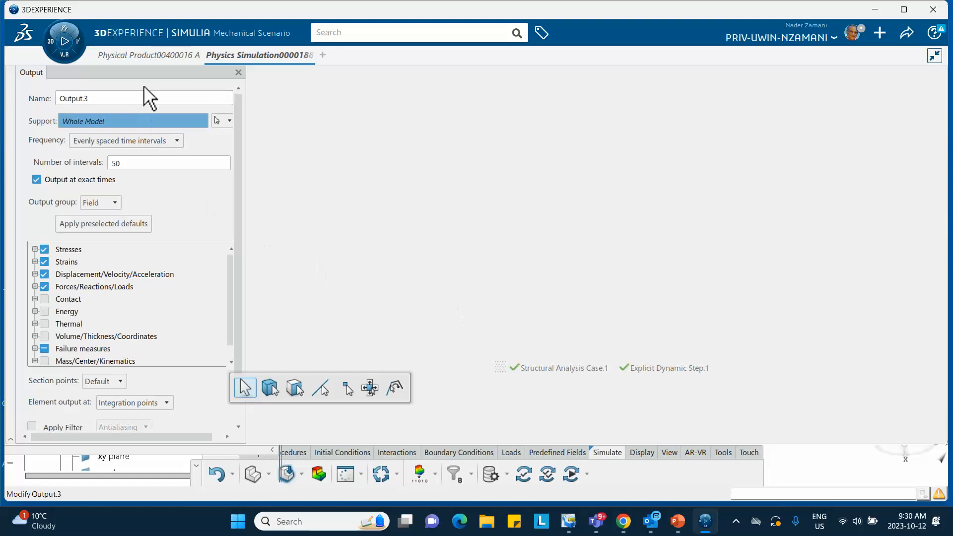
pyautogui.moveTo(147, 90); pyautogui.dragTo(434, 81)
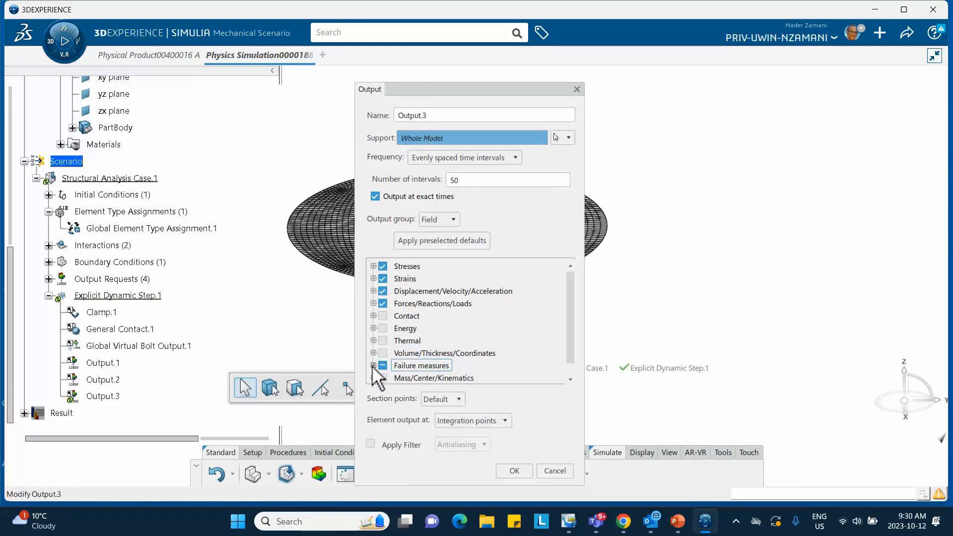
# - Expand the Failure measures output group and locate the STATUS (some failure and plasticity models) variable
pyautogui.scroll(-1, 566, 318)
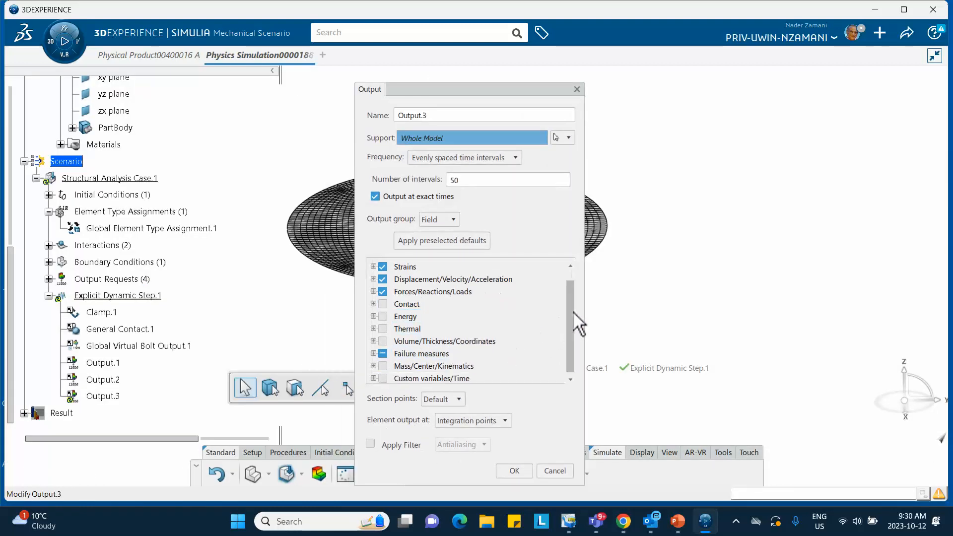
pyautogui.click(373, 353)
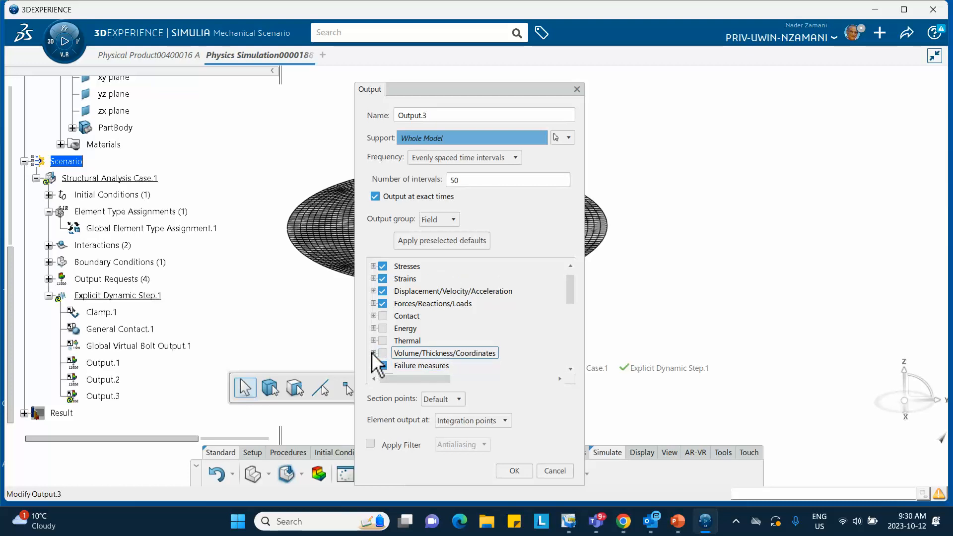
pyautogui.scroll(-3, 436, 357)
pyautogui.scroll(-9, 430, 352)
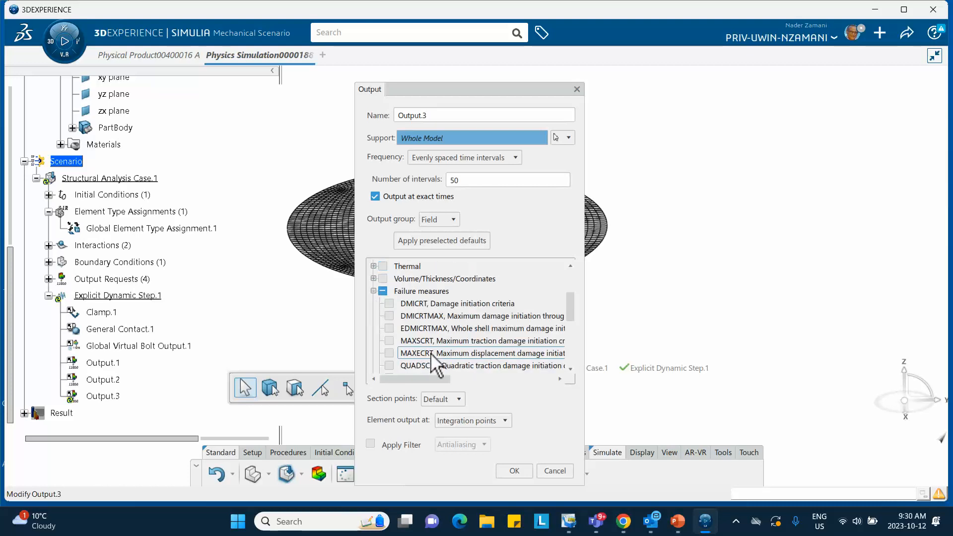
pyautogui.scroll(-3, 431, 354)
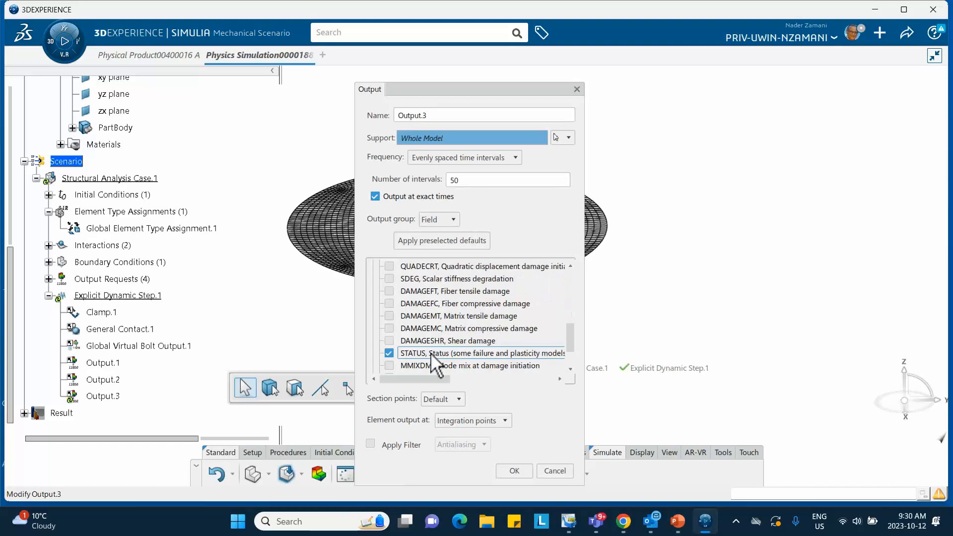
pyautogui.click(430, 353)
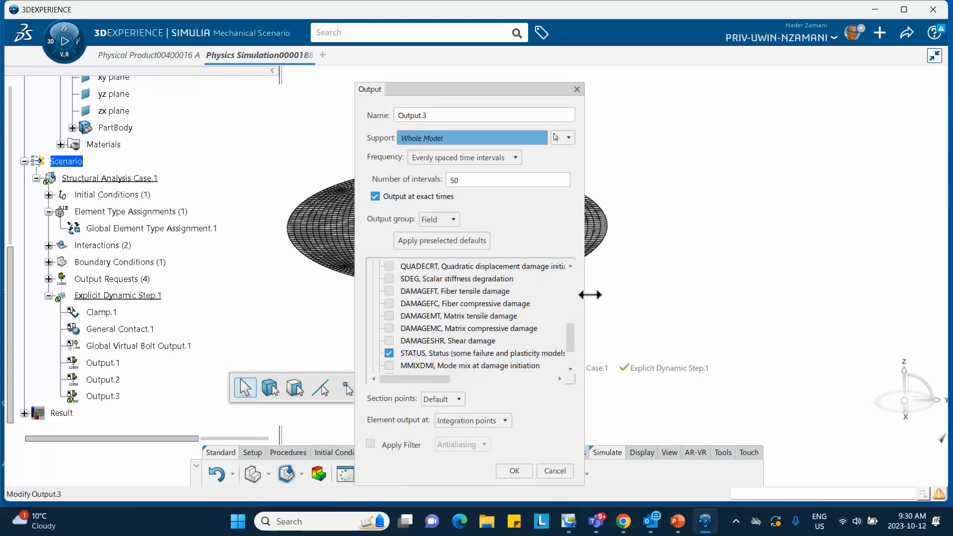
# - Widen the Output dialog to read the full variable names, check that STATUS is selected, and close the request
pyautogui.moveTo(591, 295); pyautogui.dragTo(718, 260)
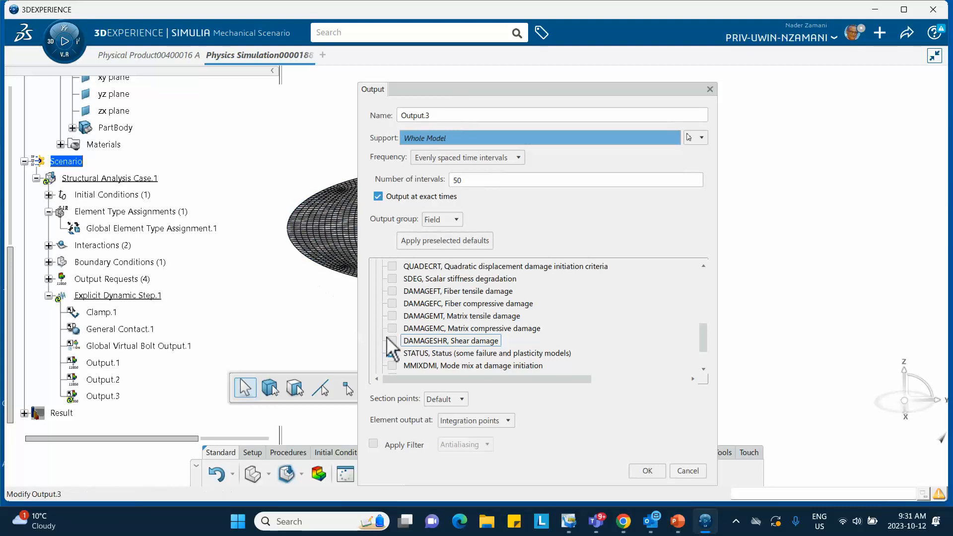
pyautogui.click(393, 353)
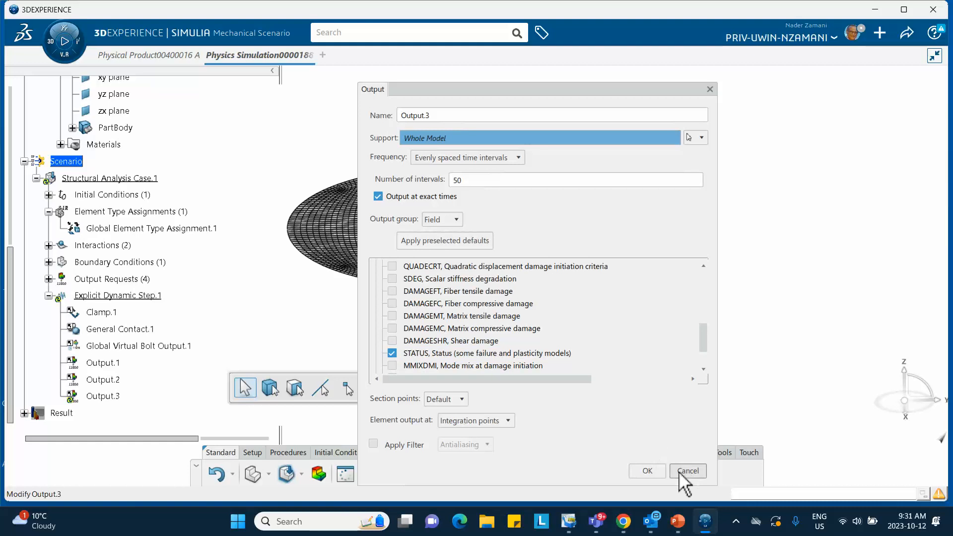
pyautogui.click(648, 471)
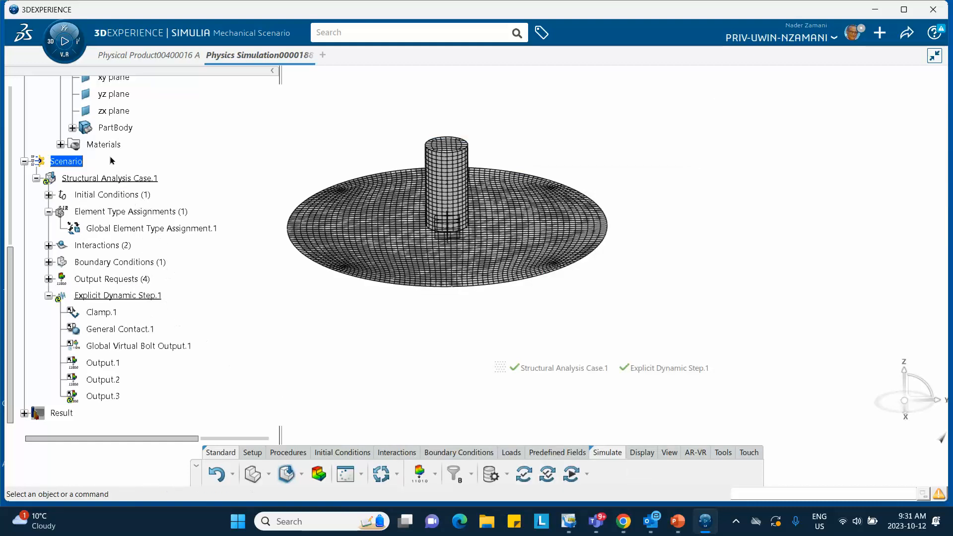
# - Open the simulation domain of the plate's Aluminum_Oct_12_2023 material and go to its Ductile Damage options
pyautogui.scroll(3, 131, 181)
pyautogui.scroll(2, 133, 162)
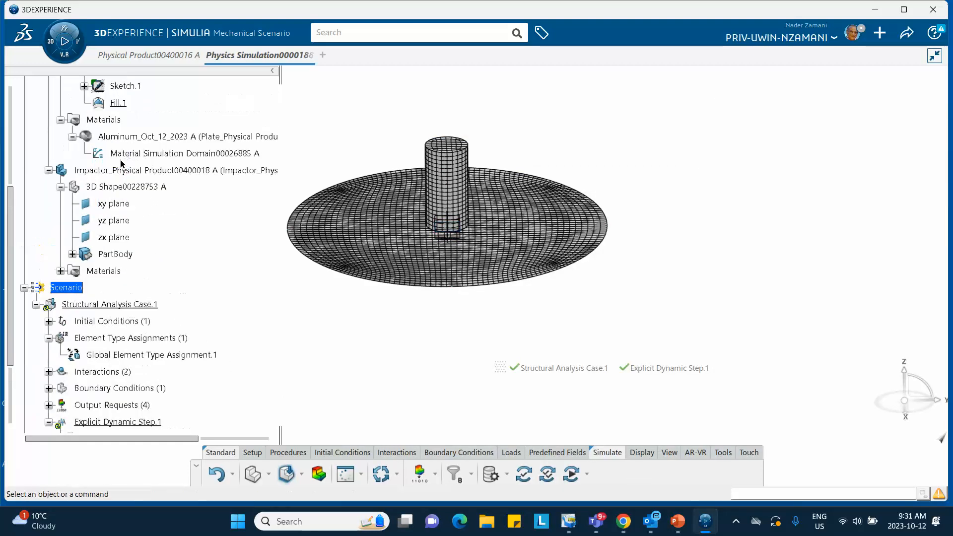
pyautogui.doubleClick(144, 152)
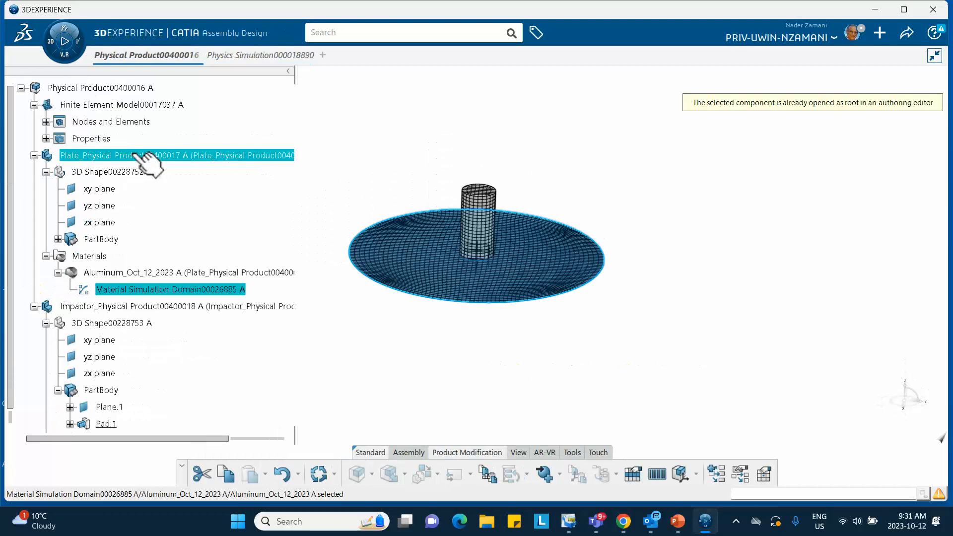
pyautogui.doubleClick(156, 292)
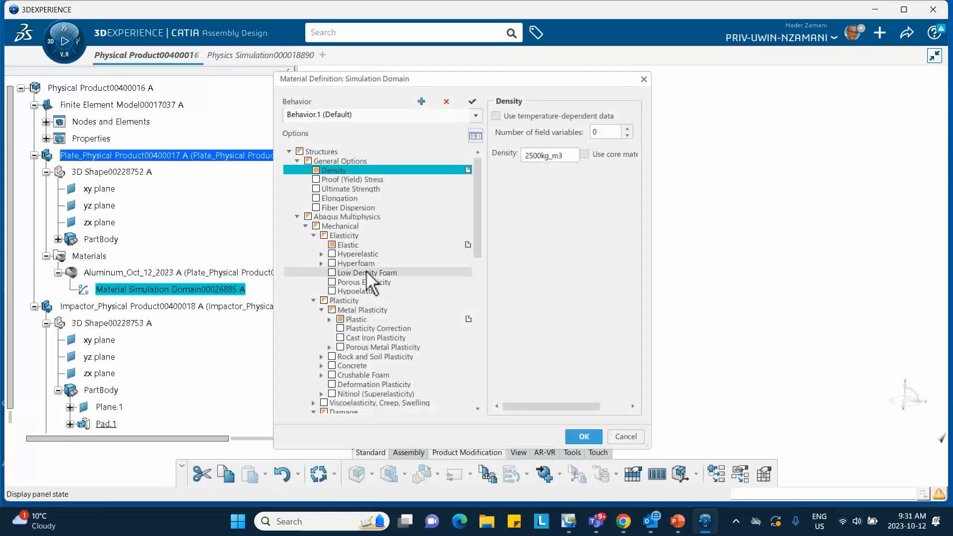
pyautogui.scroll(-4, 334, 365)
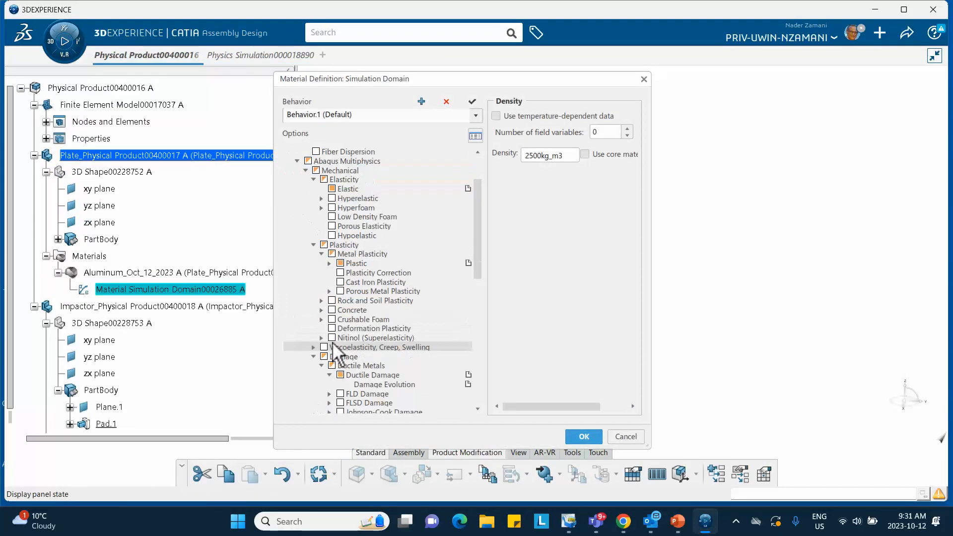